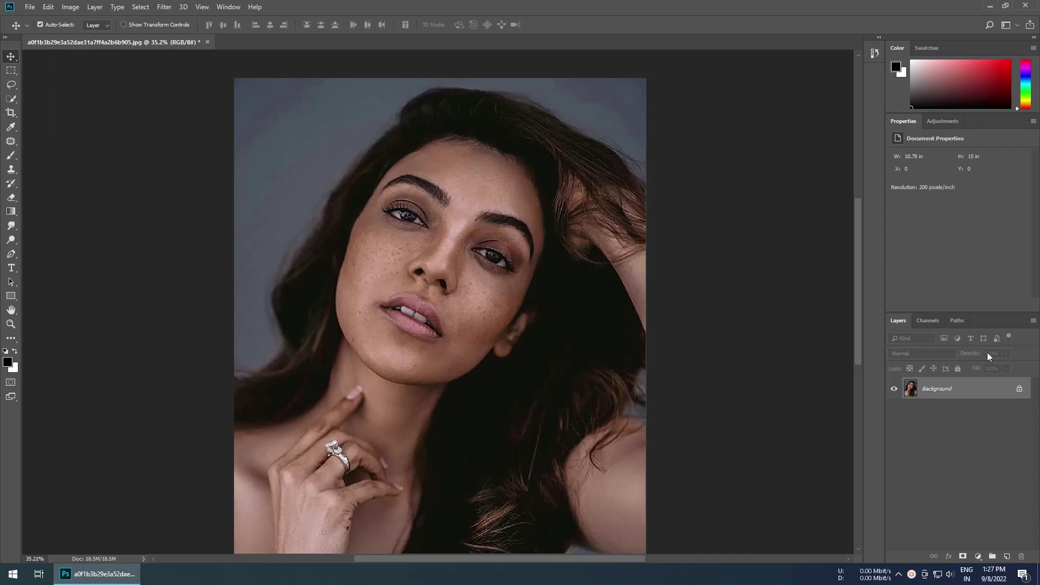
Unlock the Background into Layer 0 and duplicate it as 'Layer 0 copy'.
{"action": "left_click", "coordinate": [1018, 391]}
{"action": "right_click", "coordinate": [946, 390]}
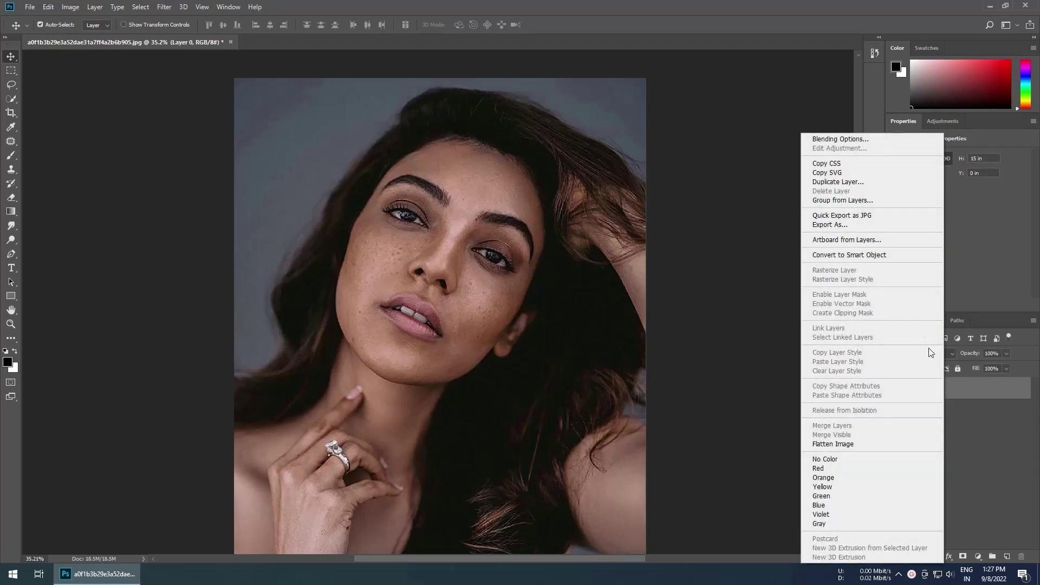
{"action": "left_click", "coordinate": [829, 184]}
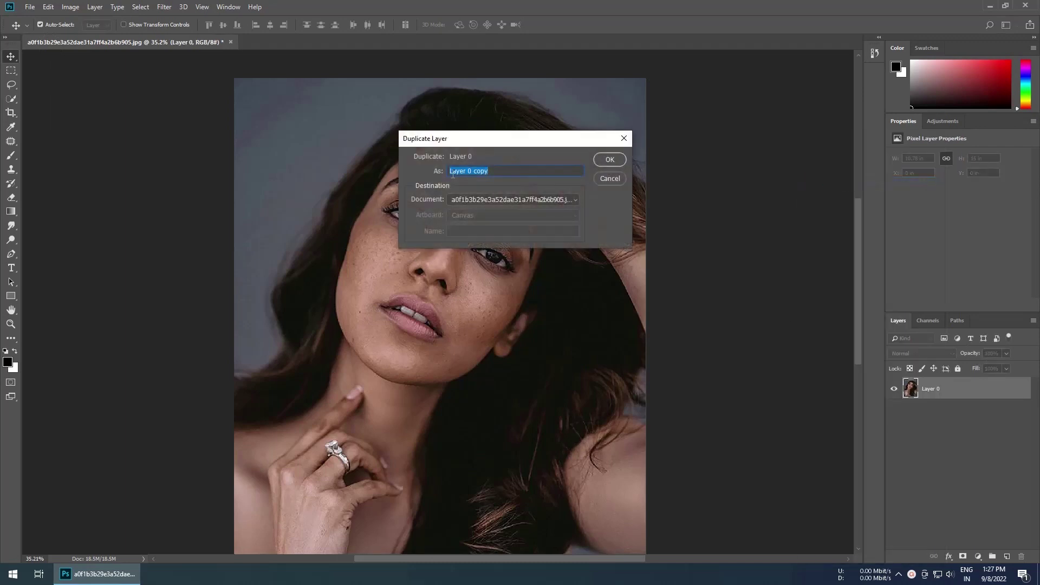
{"action": "left_click", "coordinate": [609, 160]}
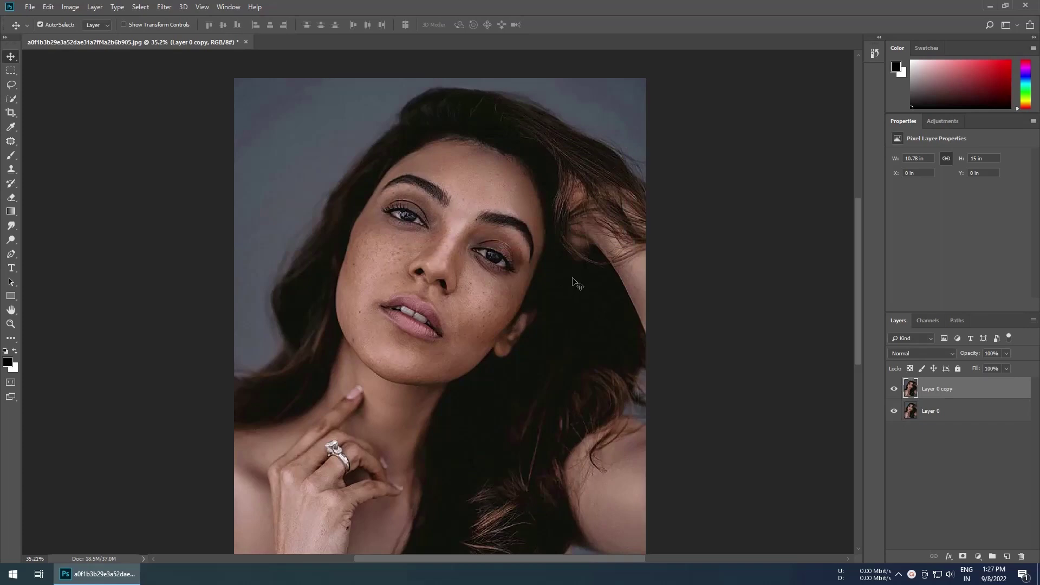
Zoom into the face, select the Patch tool, and show the Adjustments panel.
{"action": "scroll", "coordinate": [521, 266], "scroll_direction": "up", "scroll_amount": 4}
{"action": "scroll", "coordinate": [444, 184], "scroll_direction": "up", "scroll_amount": 2}
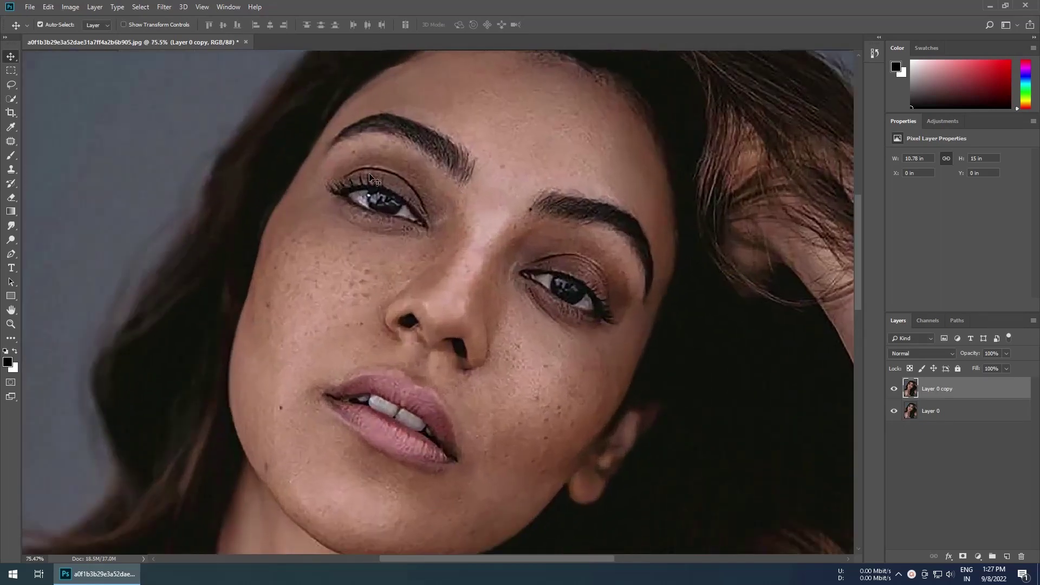
{"action": "left_click", "coordinate": [11, 142]}
{"action": "scroll", "coordinate": [389, 251], "scroll_direction": "up", "scroll_amount": 2}
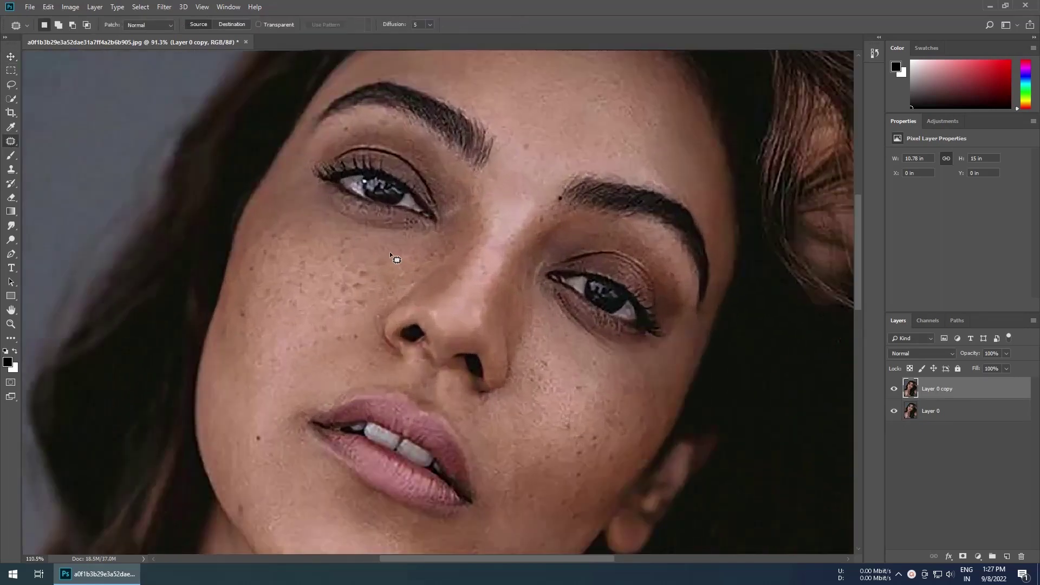
{"action": "scroll", "coordinate": [389, 252], "scroll_direction": "up", "scroll_amount": 2}
{"action": "scroll", "coordinate": [357, 291], "scroll_direction": "up", "scroll_amount": 2}
{"action": "scroll", "coordinate": [228, 327], "scroll_direction": "up", "scroll_amount": 2}
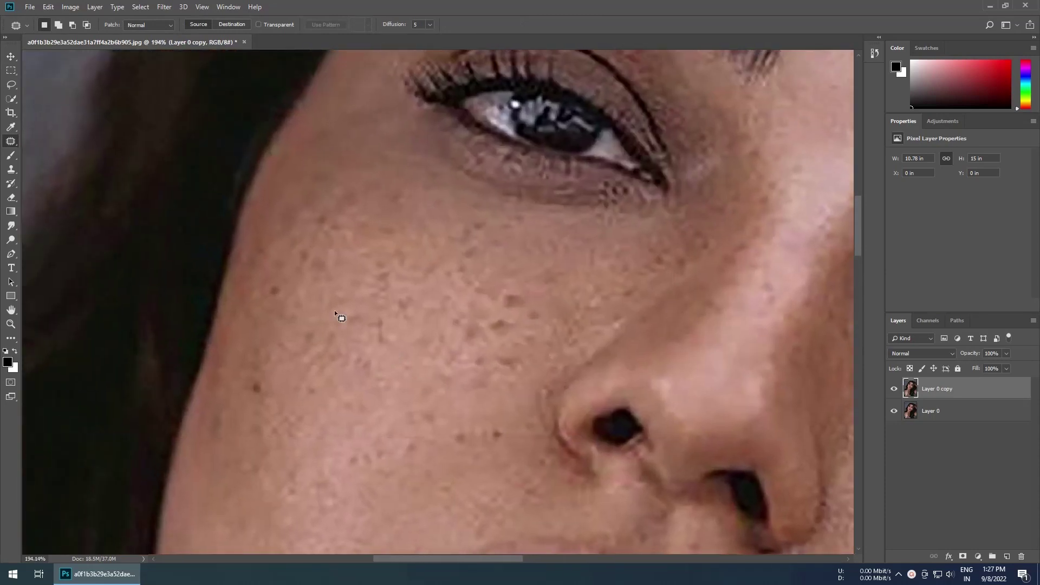
{"action": "scroll", "coordinate": [350, 315], "scroll_direction": "down", "scroll_amount": 5}
{"action": "scroll", "coordinate": [388, 368], "scroll_direction": "down", "scroll_amount": 1}
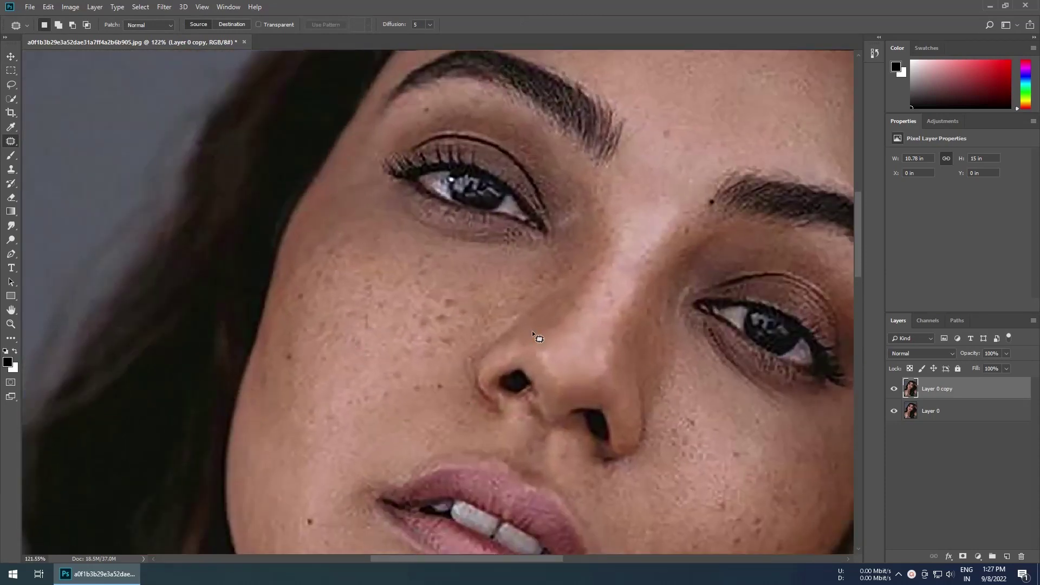
{"action": "scroll", "coordinate": [747, 339], "scroll_direction": "down", "scroll_amount": 1}
{"action": "left_click", "coordinate": [944, 122]}
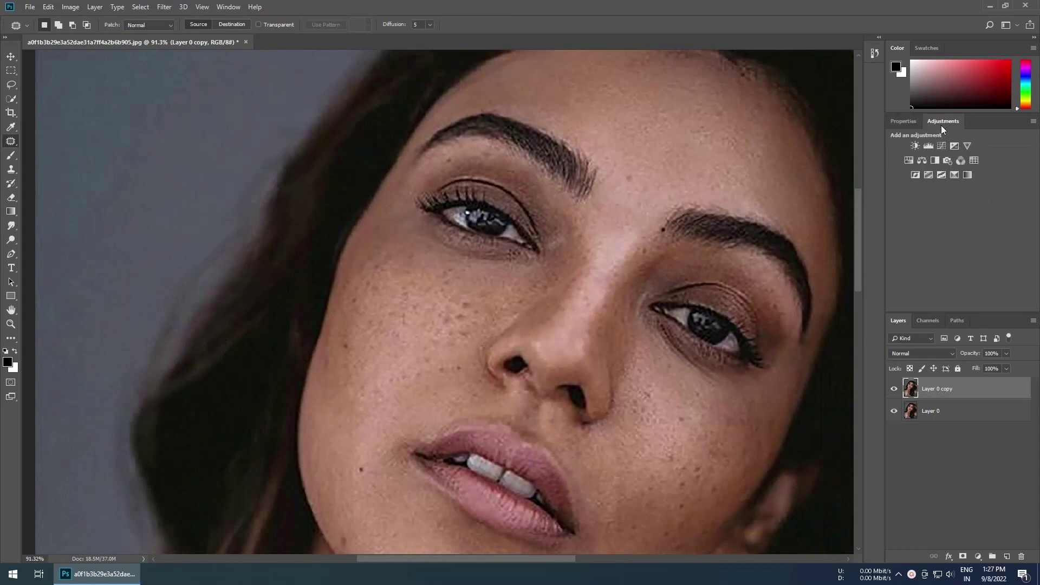
Add a Levels adjustment layer and drag the midtone slider right to darken the image.
{"action": "left_click", "coordinate": [928, 146]}
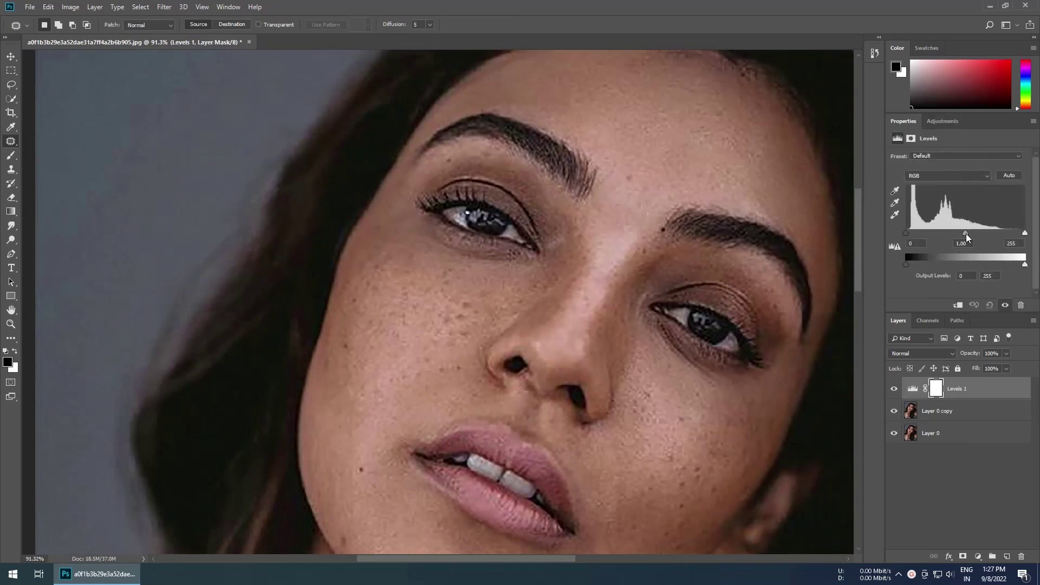
{"action": "mouse_move", "coordinate": [967, 233]}
{"action": "left_mouse_down"}
{"action": "mouse_move", "coordinate": [996, 233]}
{"action": "mouse_move", "coordinate": [975, 233]}
{"action": "left_mouse_up"}
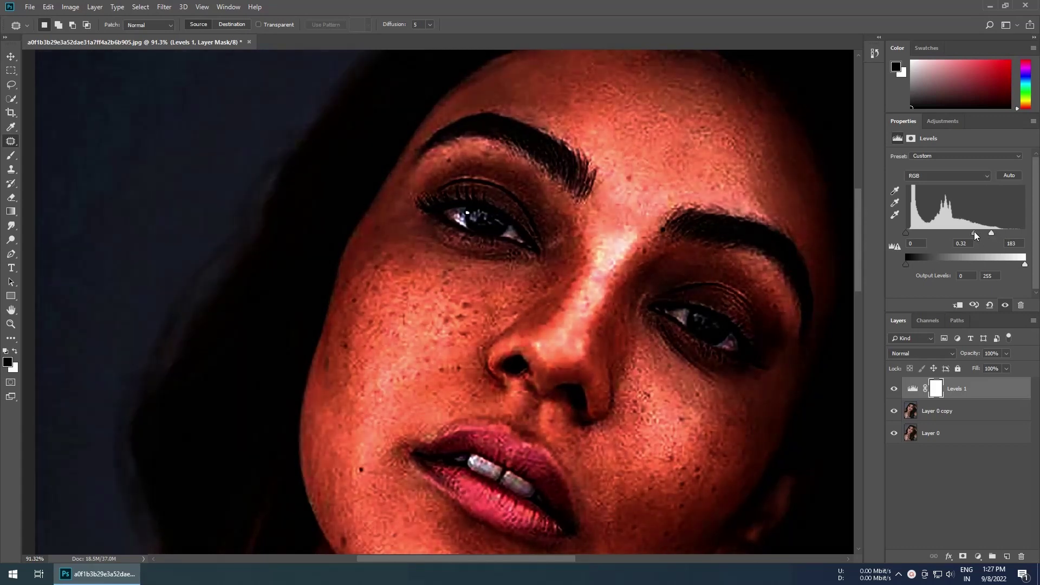
On Layer 0 copy, patch two dark freckles beside the nose onto clean cheek skin.
{"action": "left_click", "coordinate": [935, 414]}
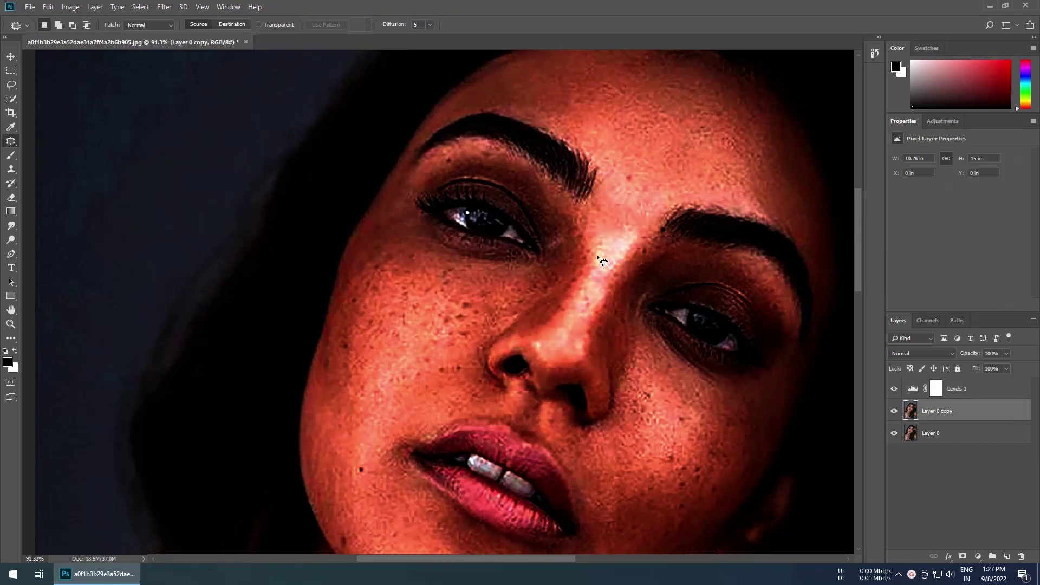
{"action": "scroll", "coordinate": [536, 275], "scroll_direction": "down", "scroll_amount": 3}
{"action": "scroll", "coordinate": [535, 275], "scroll_direction": "up", "scroll_amount": 3}
{"action": "scroll", "coordinate": [365, 304], "scroll_direction": "up", "scroll_amount": 2}
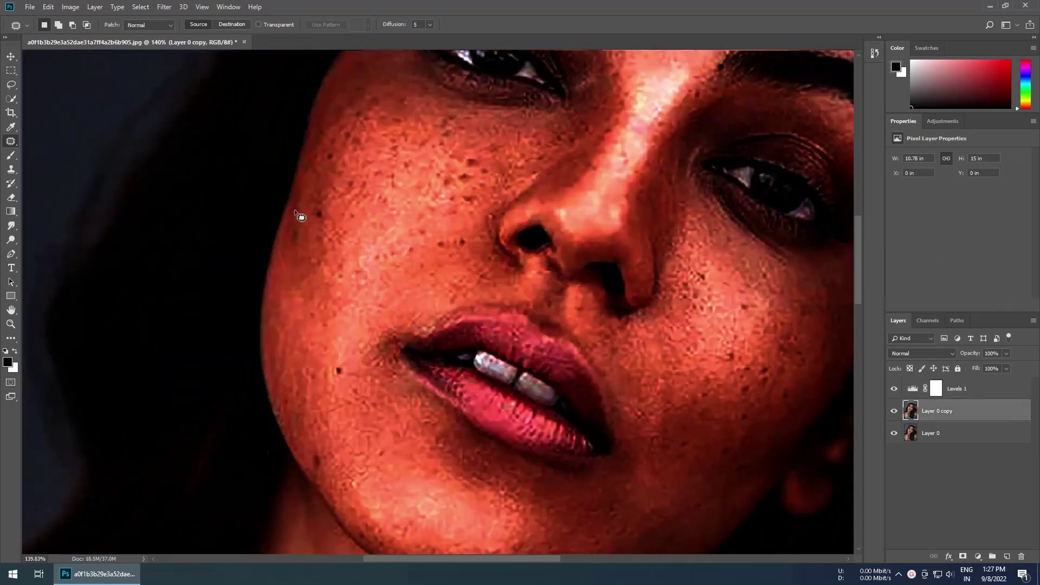
{"action": "scroll", "coordinate": [294, 209], "scroll_direction": "up", "scroll_amount": 2}
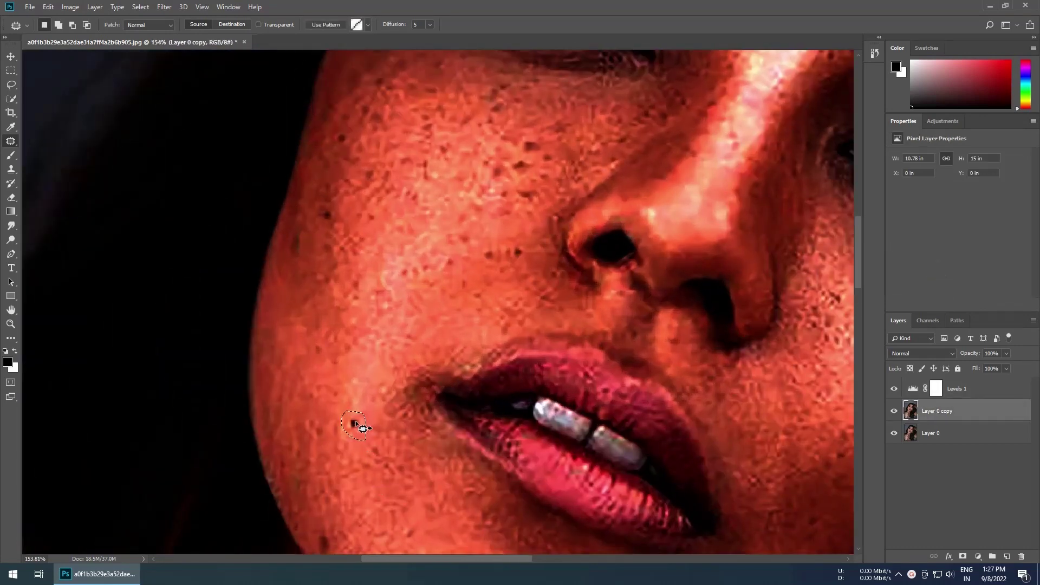
{"action": "scroll", "coordinate": [357, 414], "scroll_direction": "up", "scroll_amount": 2}
{"action": "mouse_move", "coordinate": [426, 298]}
{"action": "left_mouse_down"}
{"action": "mouse_move", "coordinate": [440, 328]}
{"action": "mouse_move", "coordinate": [442, 271]}
{"action": "left_mouse_up"}
{"action": "left_click_drag", "start_coordinate": [594, 366], "coordinate": [623, 382]}
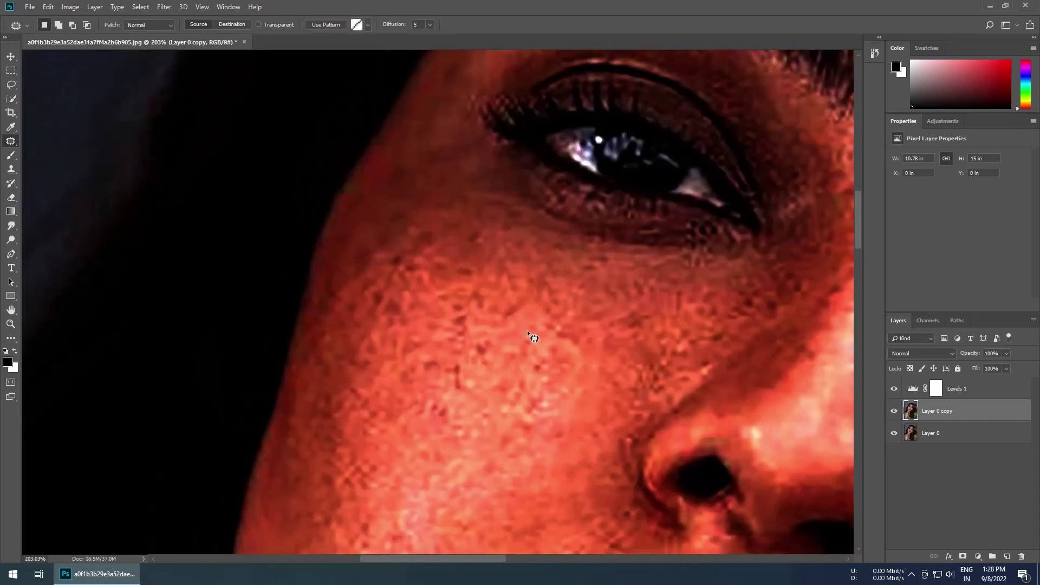
{"action": "left_click_drag", "start_coordinate": [573, 327], "coordinate": [505, 374]}
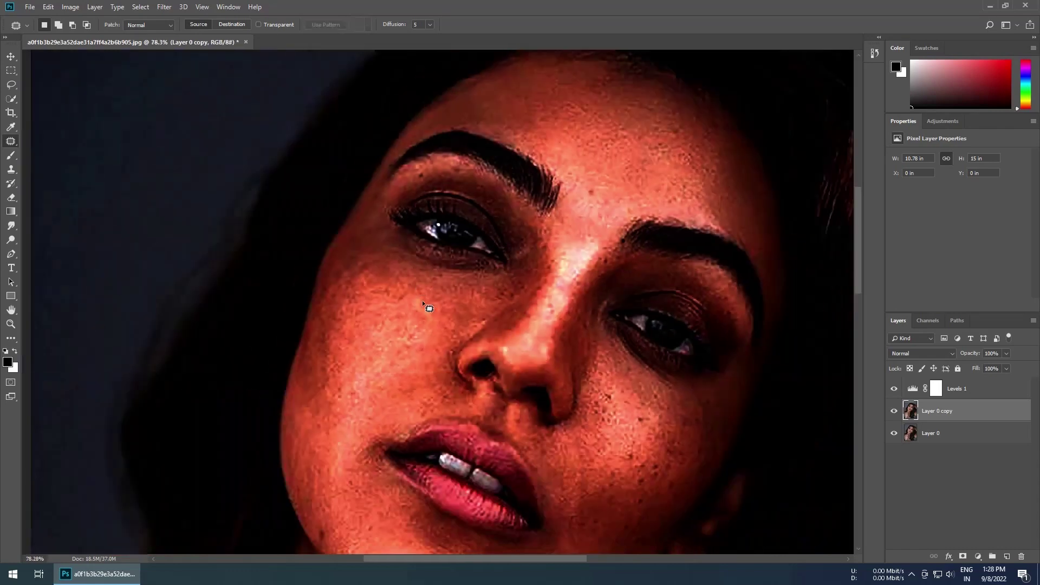
Pan to the cheek and jaw and patch a blemish near the jawline.
{"action": "left_click_drag", "start_coordinate": [422, 301], "coordinate": [400, 324]}
{"action": "scroll", "coordinate": [414, 317], "scroll_direction": "down", "scroll_amount": 3}
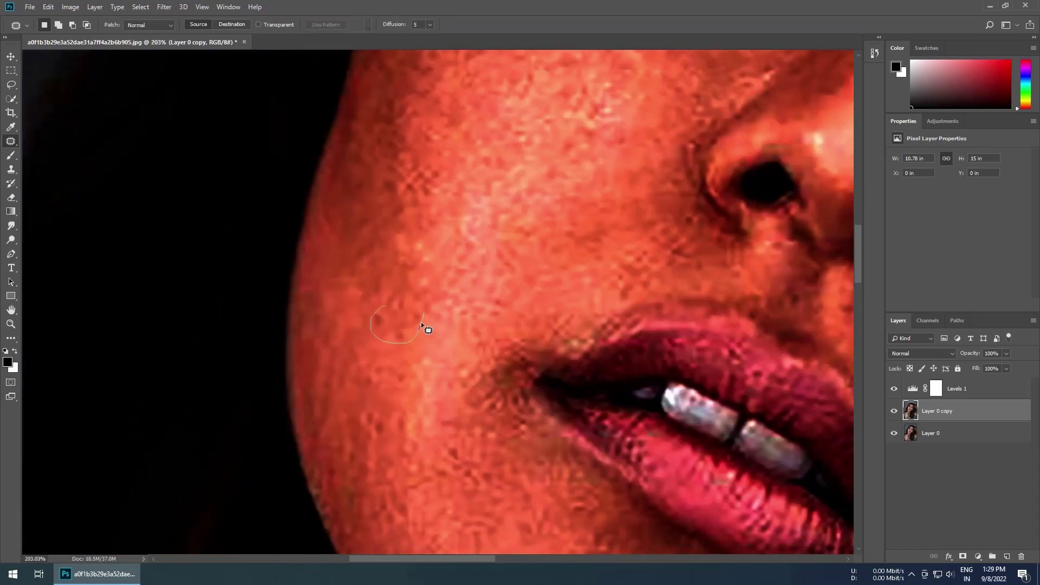
{"action": "scroll", "coordinate": [422, 325], "scroll_direction": "down", "scroll_amount": 3}
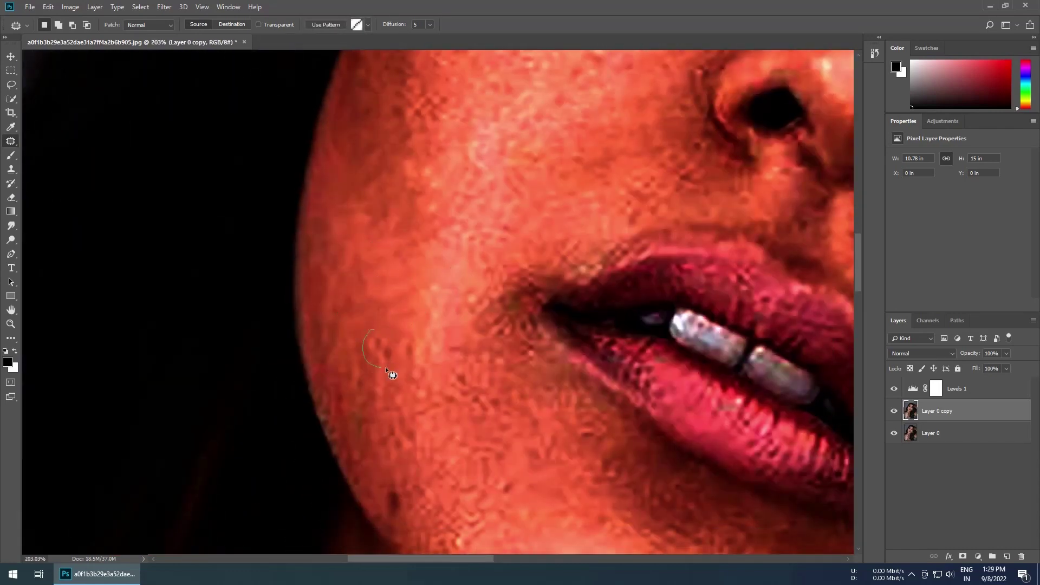
{"action": "scroll", "coordinate": [372, 401], "scroll_direction": "down", "scroll_amount": 3}
{"action": "scroll", "coordinate": [423, 409], "scroll_direction": "down", "scroll_amount": 4}
{"action": "left_click_drag", "start_coordinate": [379, 310], "coordinate": [399, 332]}
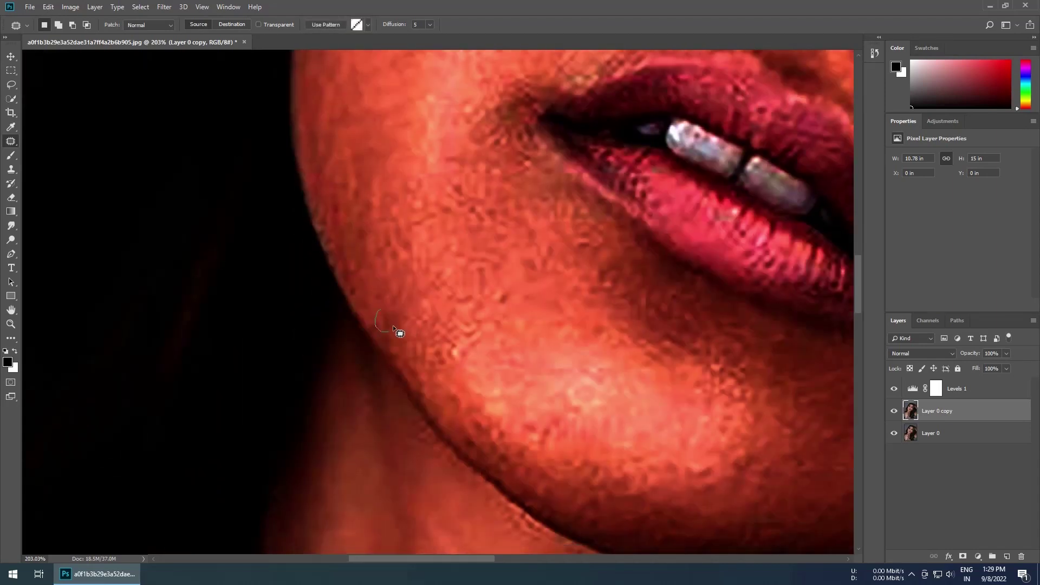
{"action": "scroll", "coordinate": [487, 390], "scroll_direction": "down", "scroll_amount": 3}
{"action": "scroll", "coordinate": [352, 278], "scroll_direction": "up", "scroll_amount": 3}
{"action": "scroll", "coordinate": [336, 277], "scroll_direction": "up", "scroll_amount": 1}
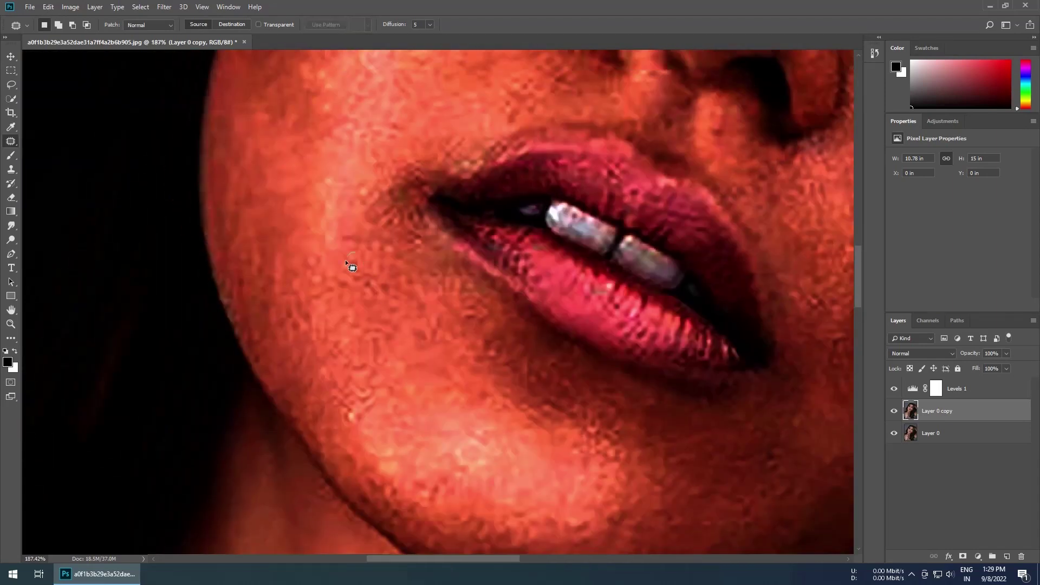
{"action": "scroll", "coordinate": [450, 395], "scroll_direction": "down", "scroll_amount": 3}
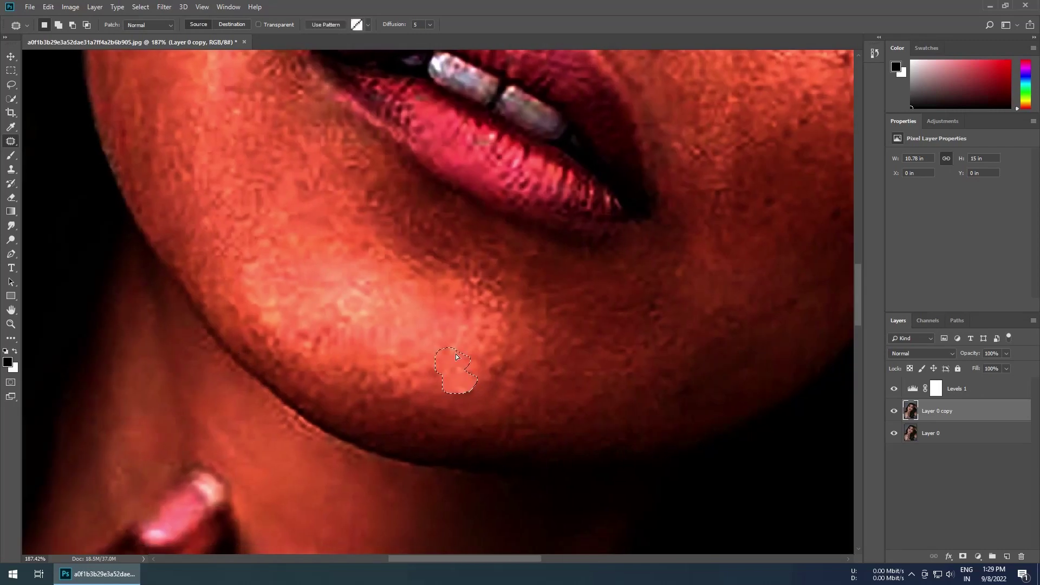
{"action": "scroll", "coordinate": [466, 347], "scroll_direction": "right", "scroll_amount": 5}
{"action": "scroll", "coordinate": [380, 361], "scroll_direction": "down", "scroll_amount": 2}
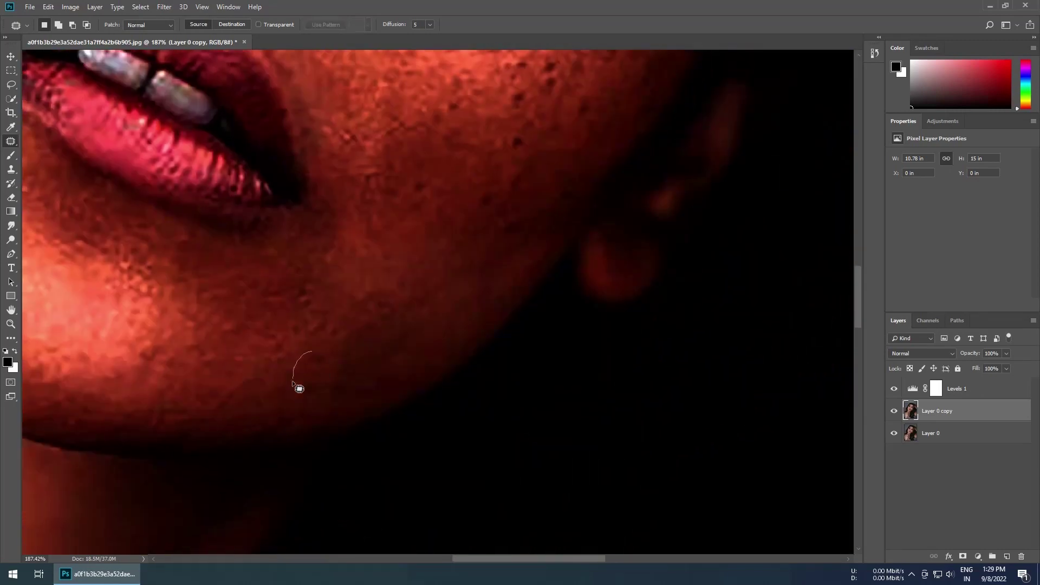
{"action": "scroll", "coordinate": [385, 353], "scroll_direction": "right", "scroll_amount": 3}
{"action": "scroll", "coordinate": [437, 341], "scroll_direction": "right", "scroll_amount": 3}
{"action": "scroll", "coordinate": [433, 304], "scroll_direction": "up", "scroll_amount": 3}
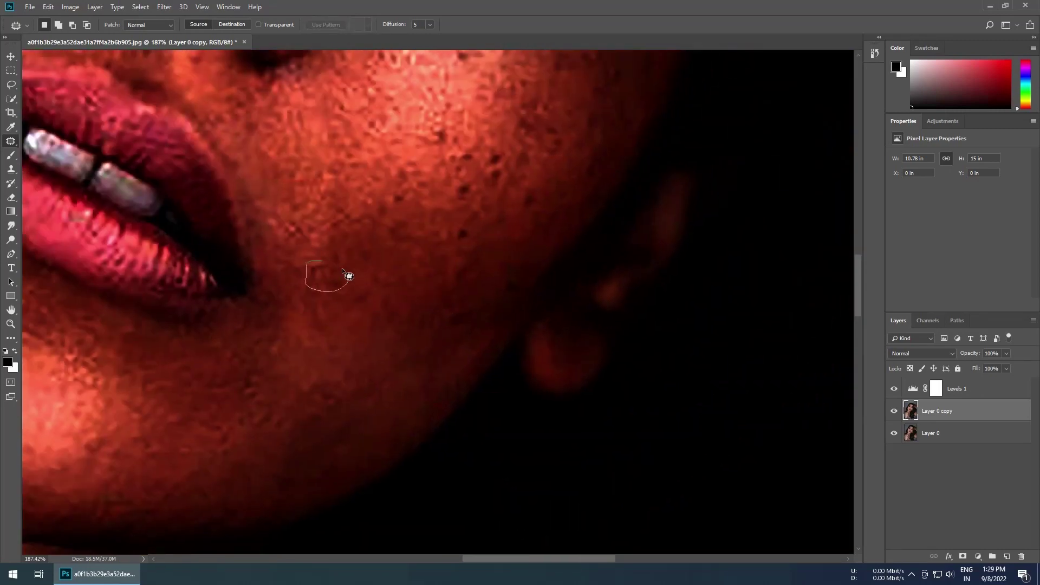
{"action": "scroll", "coordinate": [348, 274], "scroll_direction": "right", "scroll_amount": 3}
{"action": "left_click_drag", "start_coordinate": [352, 232], "coordinate": [386, 260]}
{"action": "scroll", "coordinate": [386, 260], "scroll_direction": "up", "scroll_amount": 2}
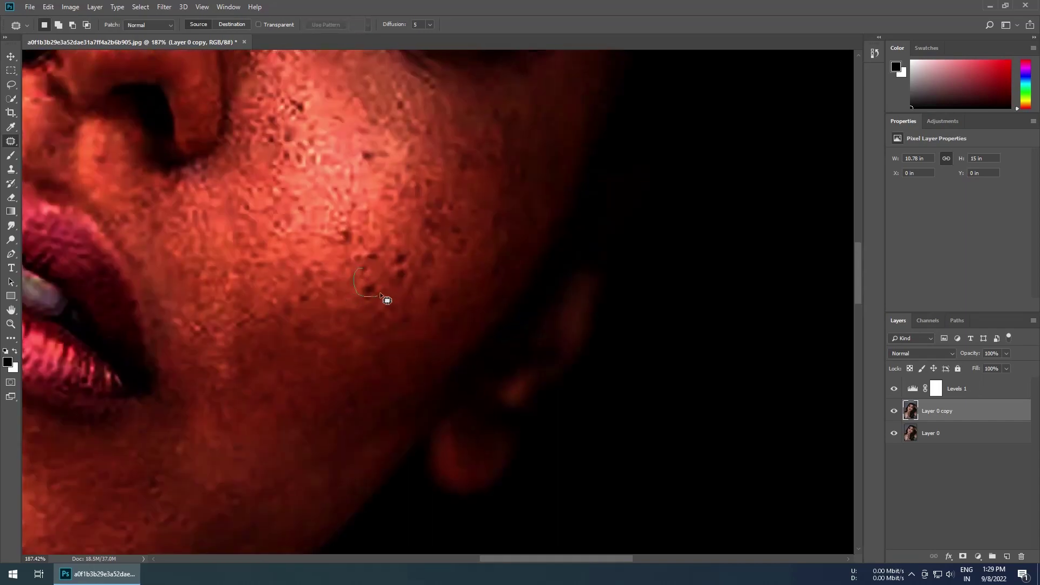
{"action": "scroll", "coordinate": [326, 288], "scroll_direction": "up", "scroll_amount": 2}
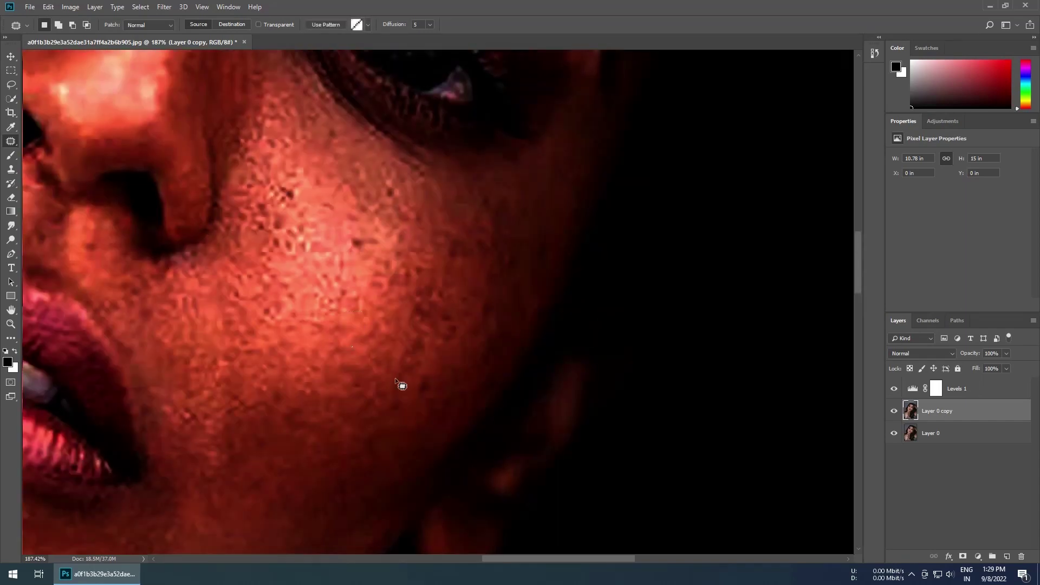
Patch further spots on the cheek below the eye, then deselect with Ctrl+D.
{"action": "mouse_move", "coordinate": [399, 386]}
{"action": "left_mouse_down"}
{"action": "mouse_move", "coordinate": [413, 419]}
{"action": "mouse_move", "coordinate": [414, 333]}
{"action": "mouse_move", "coordinate": [367, 319]}
{"action": "left_mouse_up"}
{"action": "scroll", "coordinate": [414, 332], "scroll_direction": "up", "scroll_amount": 2}
{"action": "scroll", "coordinate": [414, 332], "scroll_direction": "right", "scroll_amount": 2}
{"action": "scroll", "coordinate": [344, 296], "scroll_direction": "up", "scroll_amount": 2}
{"action": "scroll", "coordinate": [344, 295], "scroll_direction": "left", "scroll_amount": 2}
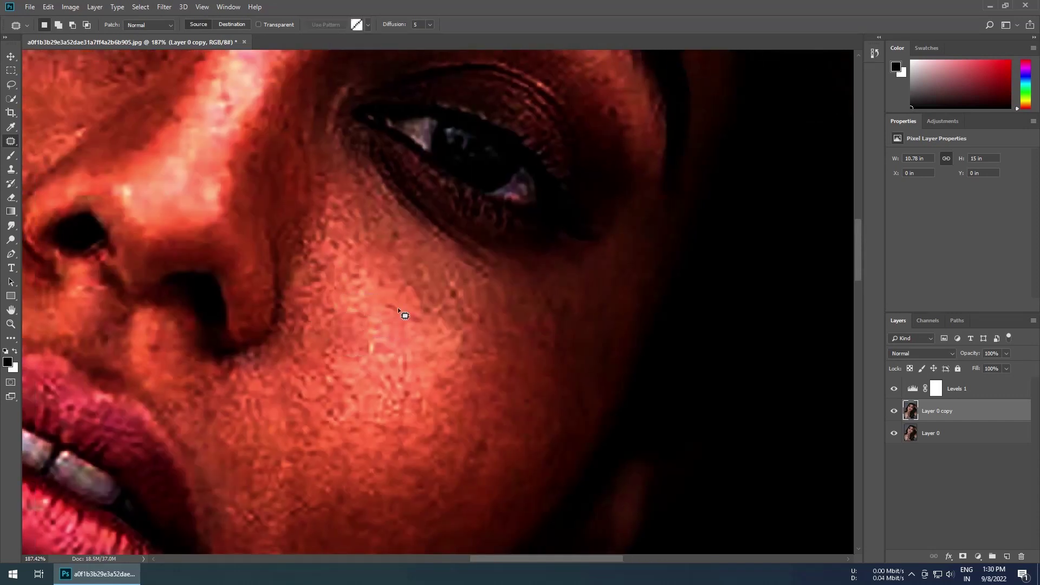
{"action": "left_click_drag", "start_coordinate": [374, 372], "coordinate": [416, 404]}
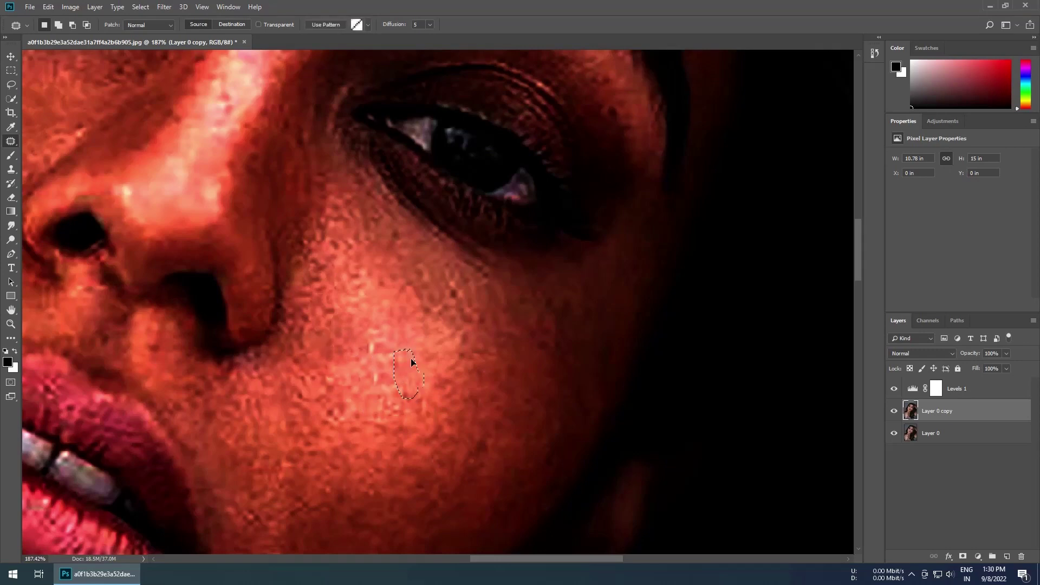
{"action": "scroll", "coordinate": [395, 420], "scroll_direction": "down", "scroll_amount": 2}
{"action": "left_click_drag", "start_coordinate": [382, 351], "coordinate": [416, 377]}
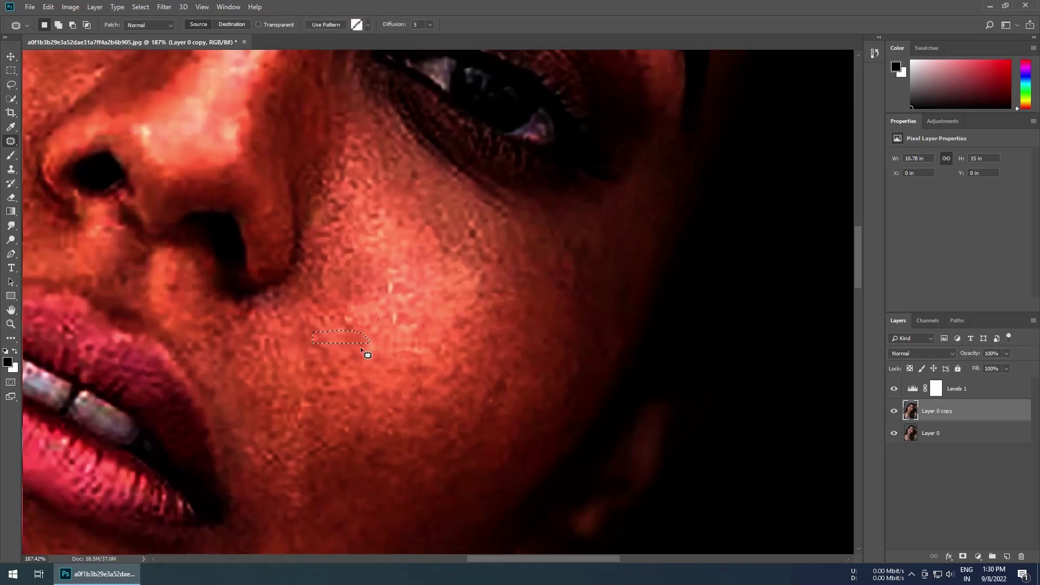
{"action": "key", "text": "ctrl+d"}
{"action": "scroll", "coordinate": [275, 259], "scroll_direction": "down", "scroll_amount": 1}
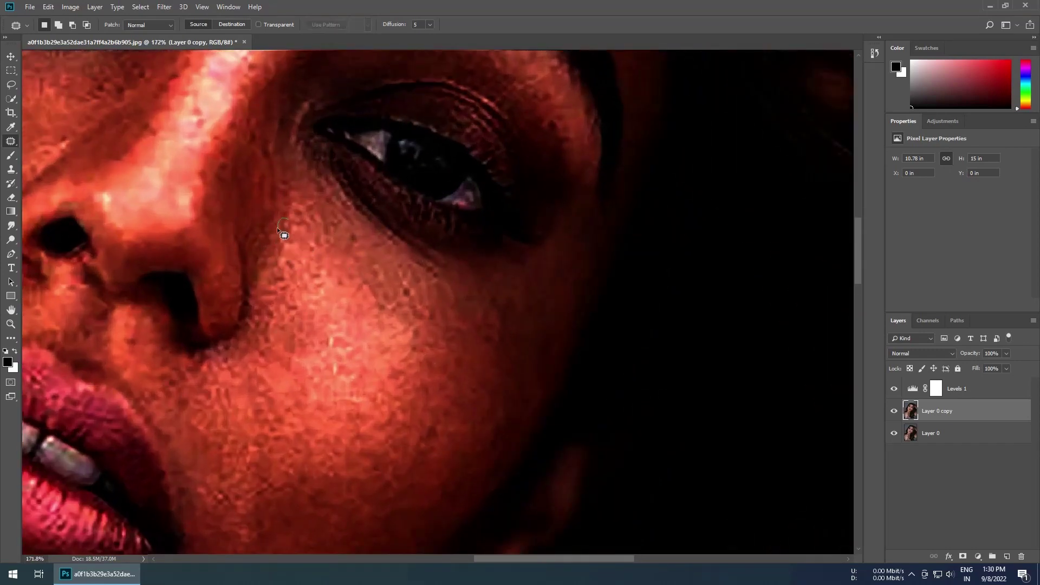
{"action": "scroll", "coordinate": [277, 227], "scroll_direction": "up", "scroll_amount": 2}
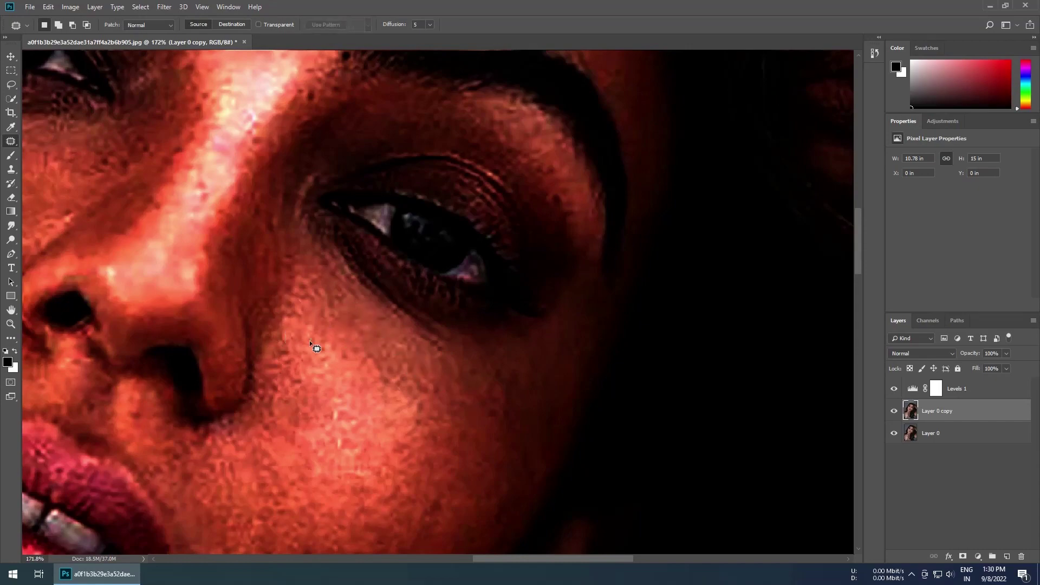
{"action": "scroll", "coordinate": [409, 263], "scroll_direction": "down", "scroll_amount": 3}
{"action": "scroll", "coordinate": [390, 263], "scroll_direction": "up", "scroll_amount": 5}
Patch a blemish near the eye on Layer 0 copy.
{"action": "mouse_move", "coordinate": [366, 265]}
{"action": "left_mouse_down"}
{"action": "mouse_move", "coordinate": [383, 279]}
{"action": "mouse_move", "coordinate": [368, 285]}
{"action": "left_mouse_up"}
{"action": "scroll", "coordinate": [391, 285], "scroll_direction": "down", "scroll_amount": 2}
{"action": "scroll", "coordinate": [339, 328], "scroll_direction": "down", "scroll_amount": 2}
{"action": "scroll", "coordinate": [282, 319], "scroll_direction": "up", "scroll_amount": 2}
{"action": "scroll", "coordinate": [381, 299], "scroll_direction": "up", "scroll_amount": 3}
{"action": "scroll", "coordinate": [281, 324], "scroll_direction": "down", "scroll_amount": 2}
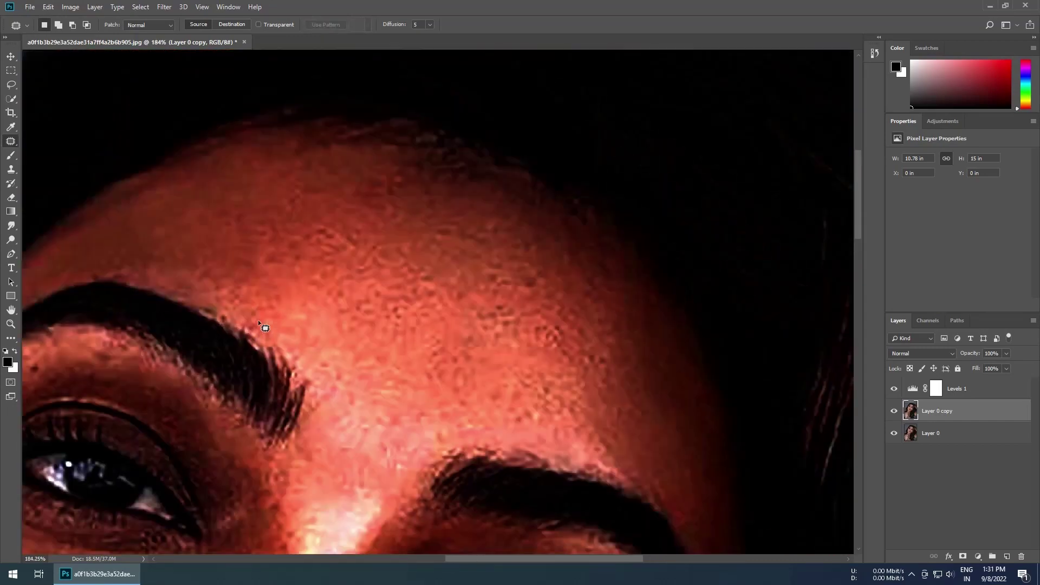
{"action": "scroll", "coordinate": [313, 325], "scroll_direction": "up", "scroll_amount": 2}
{"action": "scroll", "coordinate": [561, 248], "scroll_direction": "up", "scroll_amount": 1}
{"action": "scroll", "coordinate": [411, 197], "scroll_direction": "up", "scroll_amount": 1}
{"action": "scroll", "coordinate": [411, 197], "scroll_direction": "down", "scroll_amount": 2}
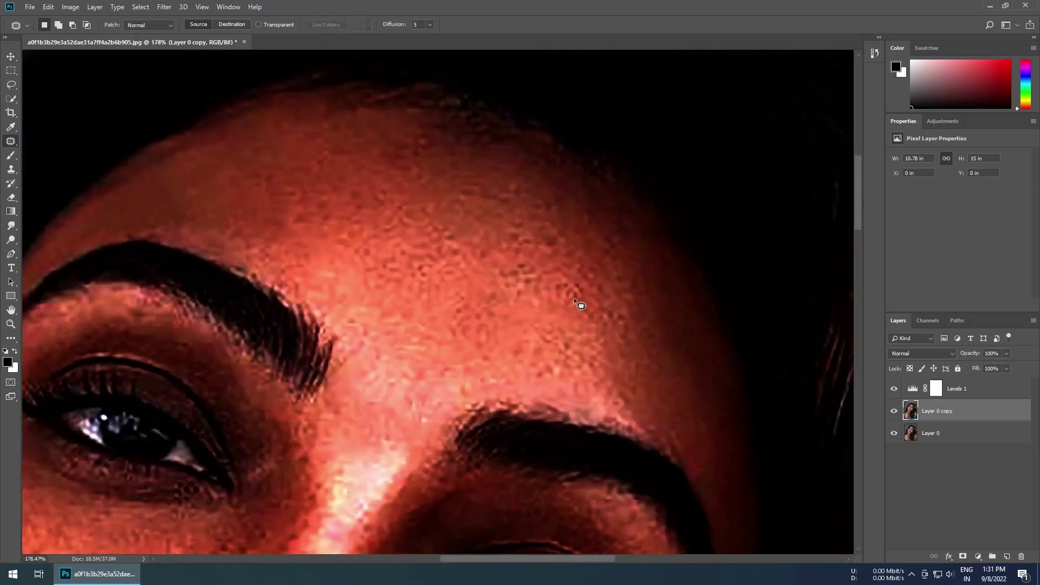
{"action": "scroll", "coordinate": [577, 301], "scroll_direction": "up", "scroll_amount": 1}
Patch blemishes on the forehead and the hand, then zoom back out.
{"action": "left_click_drag", "start_coordinate": [338, 222], "coordinate": [389, 231]}
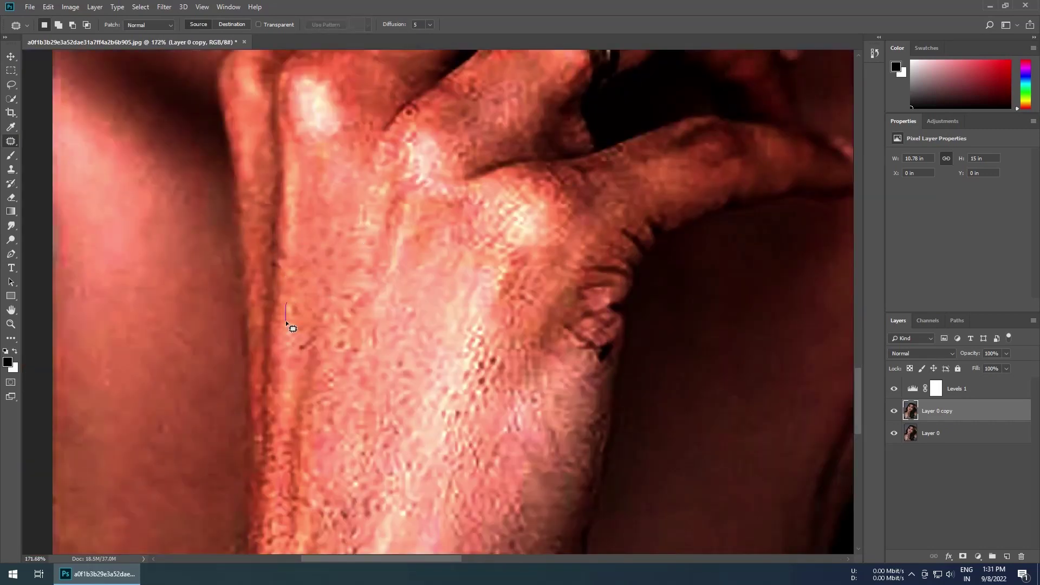
{"action": "left_click_drag", "start_coordinate": [388, 356], "coordinate": [394, 383]}
{"action": "scroll", "coordinate": [500, 360], "scroll_direction": "down", "scroll_amount": 1}
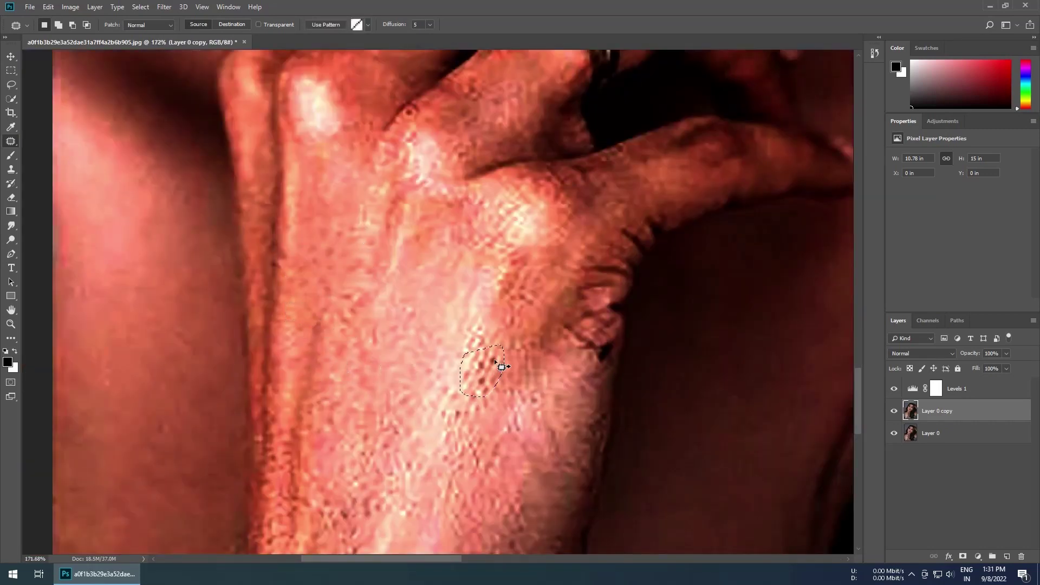
{"action": "scroll", "coordinate": [460, 291], "scroll_direction": "down", "scroll_amount": 1}
{"action": "scroll", "coordinate": [540, 221], "scroll_direction": "down", "scroll_amount": 1}
{"action": "scroll", "coordinate": [438, 334], "scroll_direction": "down", "scroll_amount": 1}
{"action": "scroll", "coordinate": [437, 334], "scroll_direction": "down", "scroll_amount": 1}
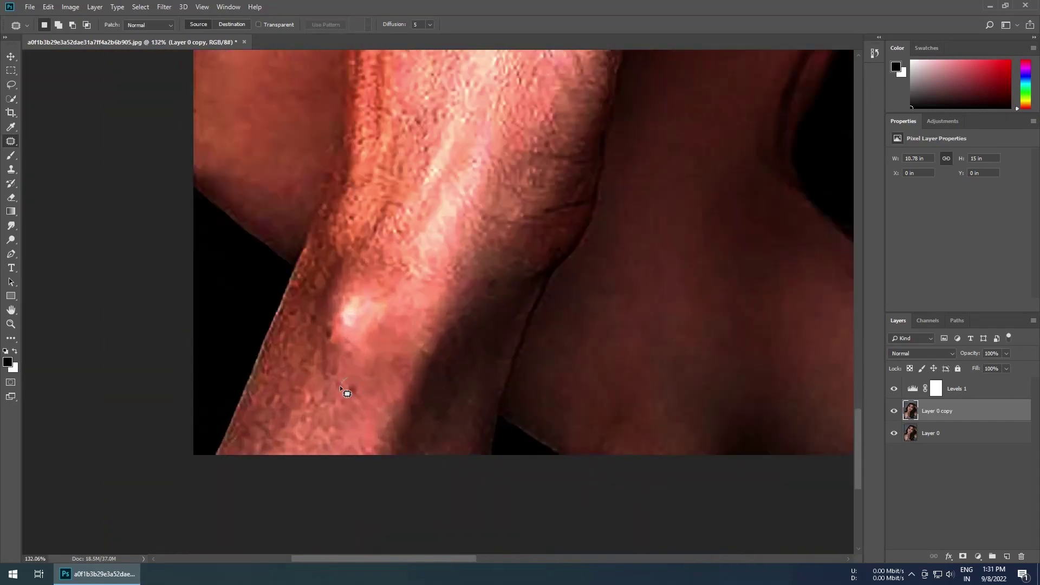
{"action": "scroll", "coordinate": [344, 390], "scroll_direction": "down", "scroll_amount": 1}
{"action": "scroll", "coordinate": [338, 330], "scroll_direction": "down", "scroll_amount": 1}
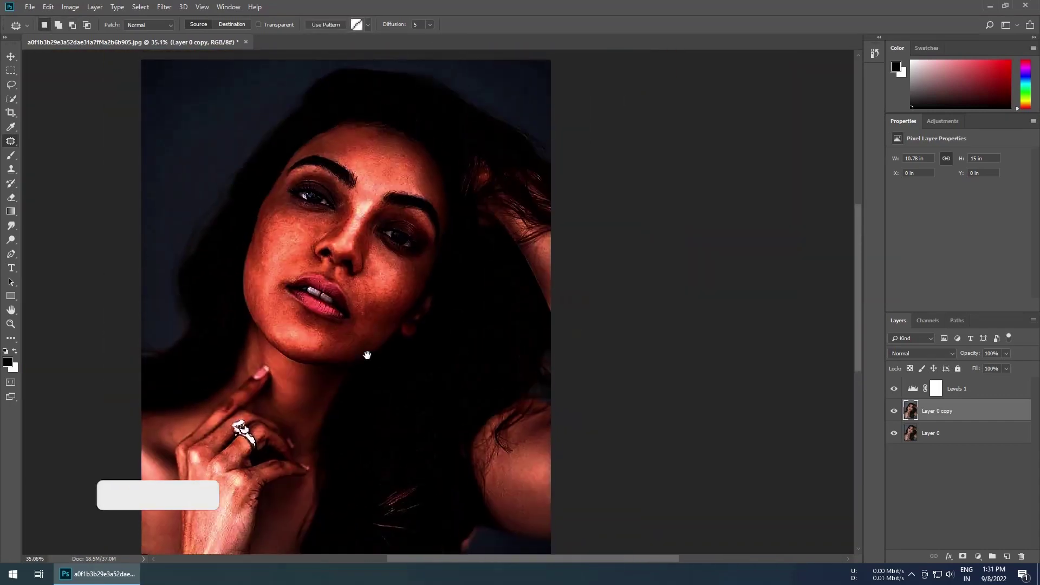
{"action": "scroll", "coordinate": [383, 307], "scroll_direction": "down", "scroll_amount": 1}
Delete the Levels 1 adjustment layer and toggle Layer 0 copy's visibility to compare.
{"action": "left_click", "coordinate": [959, 394]}
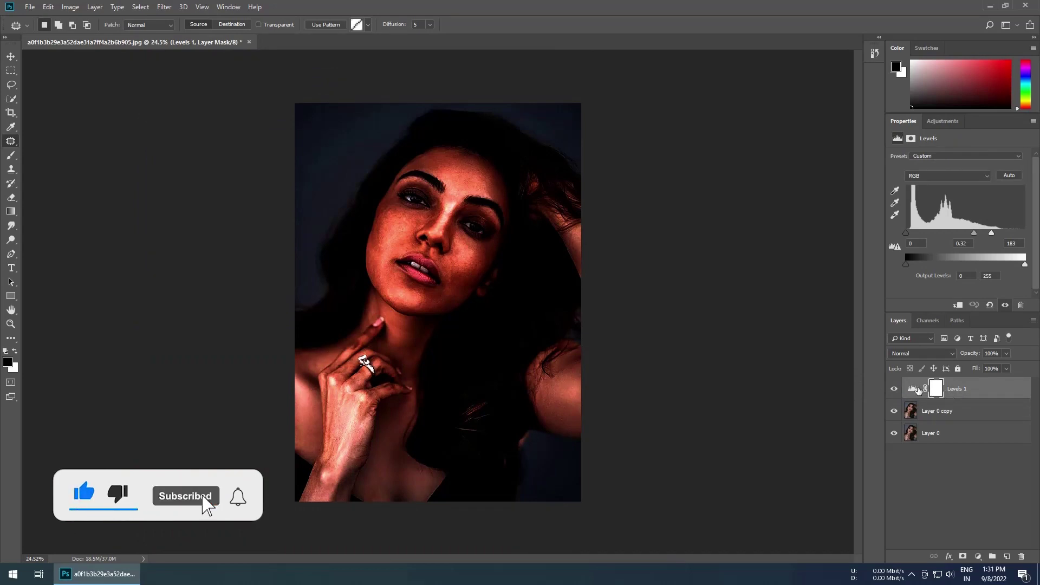
{"action": "right_click", "coordinate": [970, 391]}
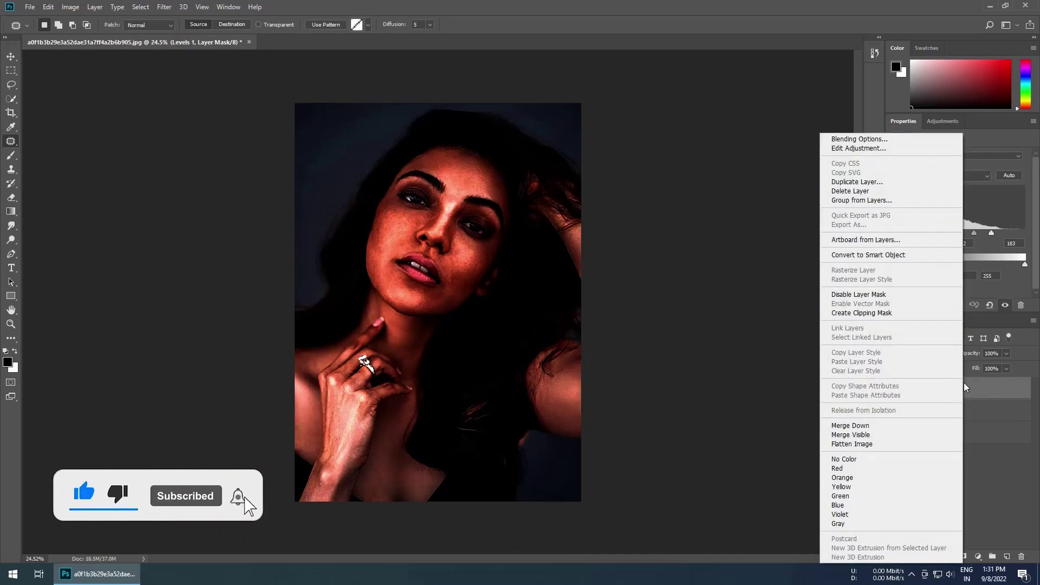
{"action": "left_click", "coordinate": [850, 190]}
{"action": "left_click", "coordinate": [470, 214]}
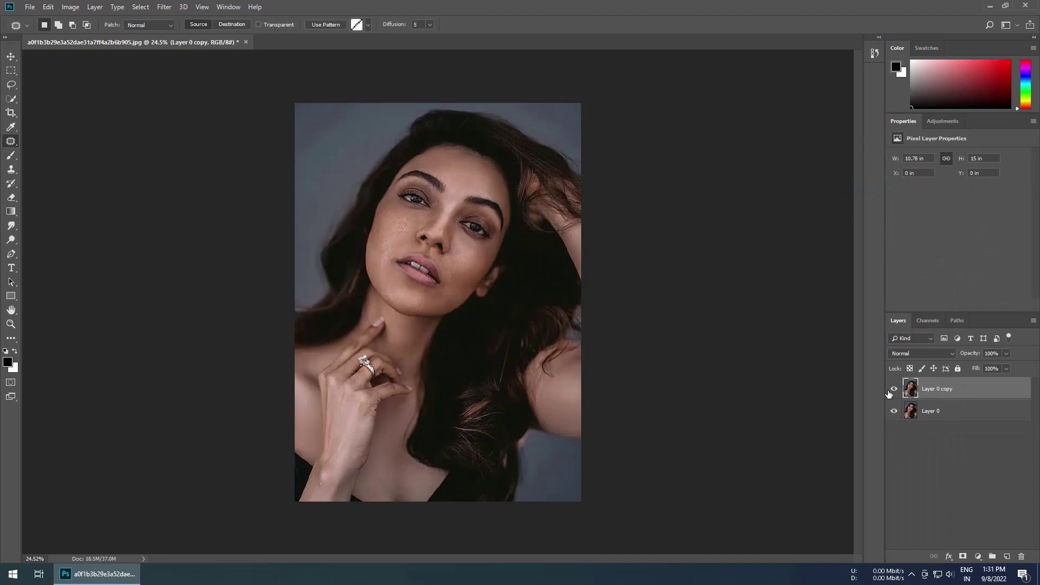
{"action": "left_click", "coordinate": [895, 389]}
{"action": "left_click", "coordinate": [895, 389]}
Compare Layer 0 copy before and after retouching, then duplicate it as Layer 1 with Ctrl+J.
{"action": "left_click", "coordinate": [894, 390]}
{"action": "scroll", "coordinate": [402, 162], "scroll_direction": "up", "scroll_amount": 2}
{"action": "scroll", "coordinate": [514, 203], "scroll_direction": "up", "scroll_amount": 4}
{"action": "scroll", "coordinate": [525, 238], "scroll_direction": "up", "scroll_amount": 1}
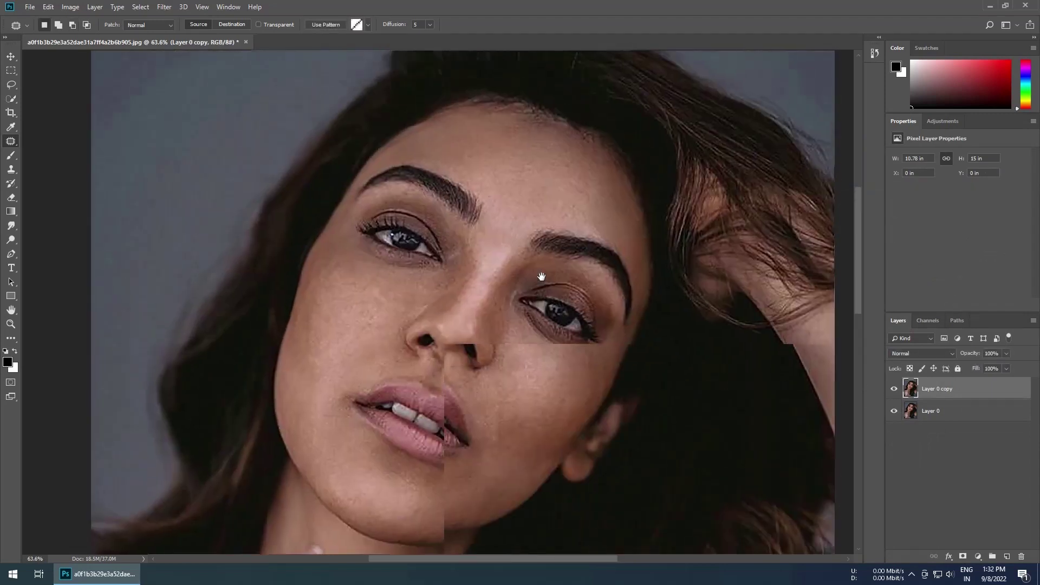
{"action": "left_click", "coordinate": [894, 390]}
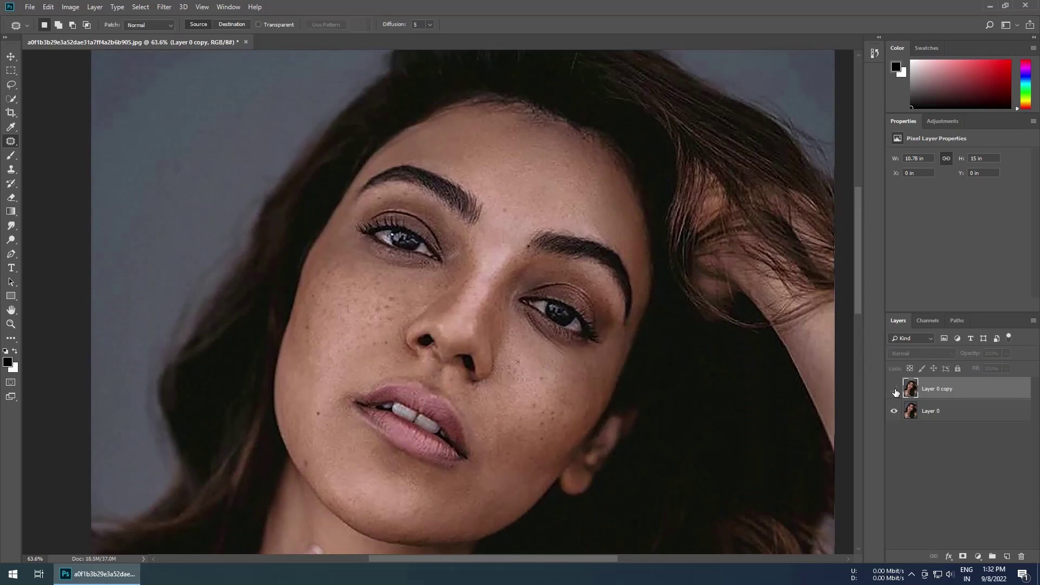
{"action": "left_click", "coordinate": [895, 390]}
{"action": "scroll", "coordinate": [415, 259], "scroll_direction": "down", "scroll_amount": 2}
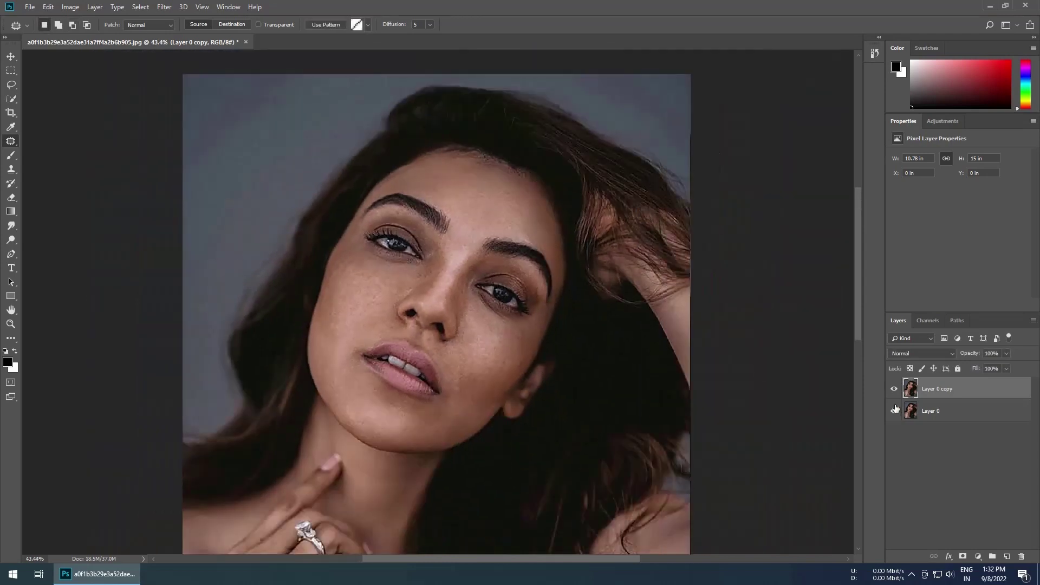
{"action": "scroll", "coordinate": [763, 356], "scroll_direction": "down", "scroll_amount": 1}
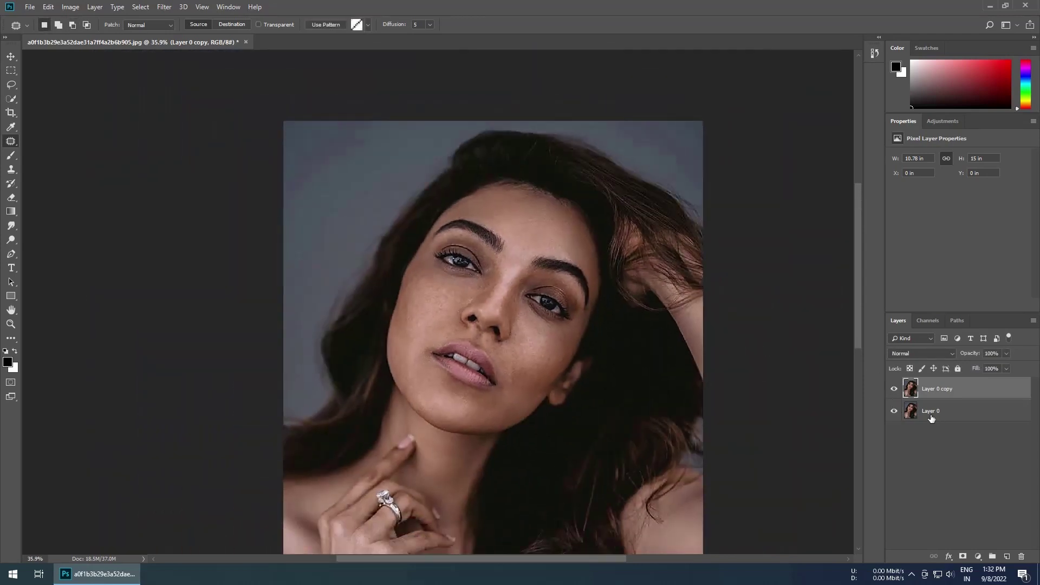
{"action": "key", "text": "ctrl+j"}
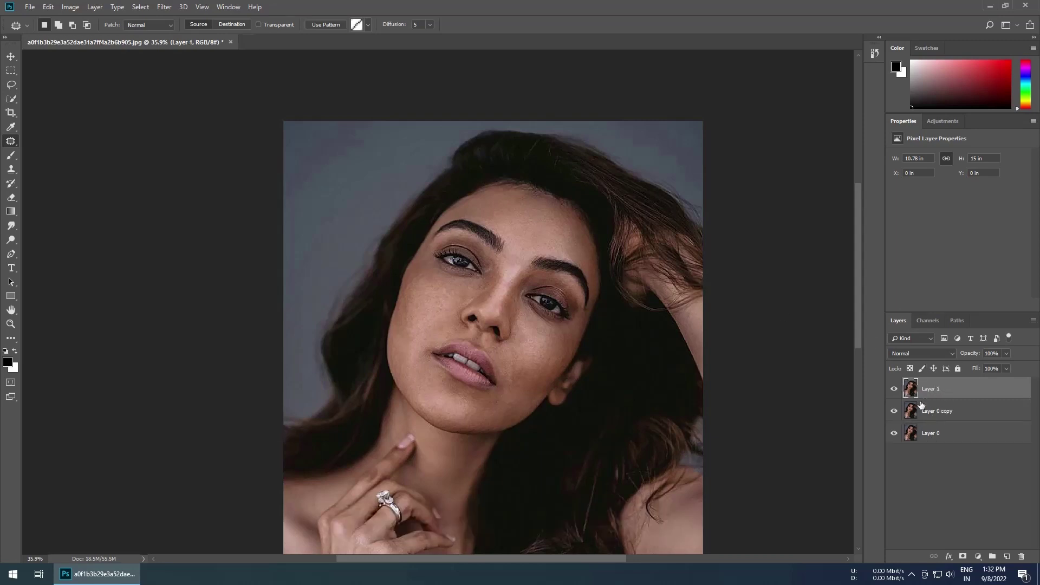
Invert Layer 1 and set its blend mode to Vivid Light.
{"action": "left_click", "coordinate": [895, 390]}
{"action": "key", "text": "ctrl+i"}
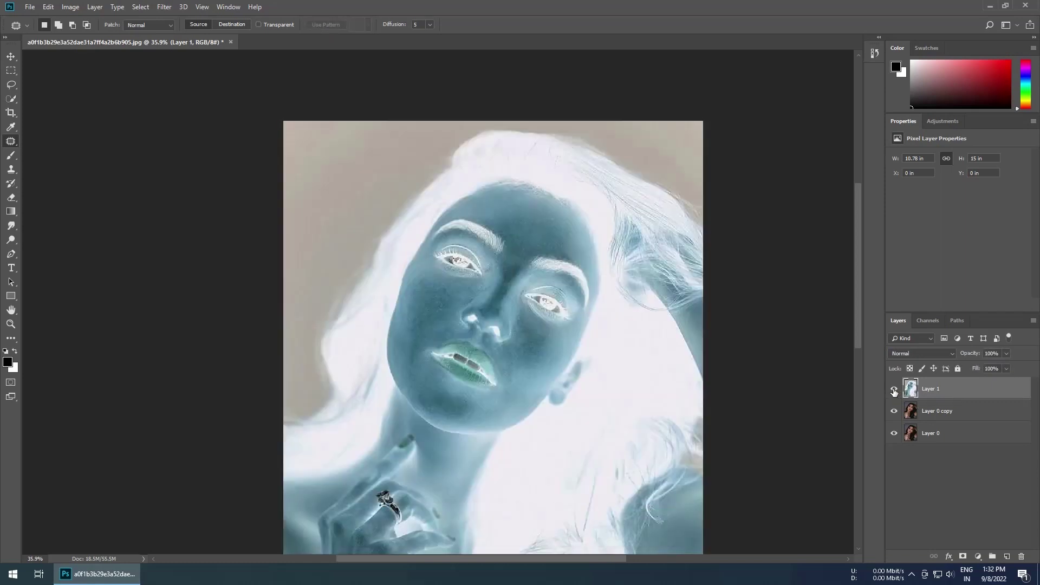
{"action": "left_click", "coordinate": [915, 353]}
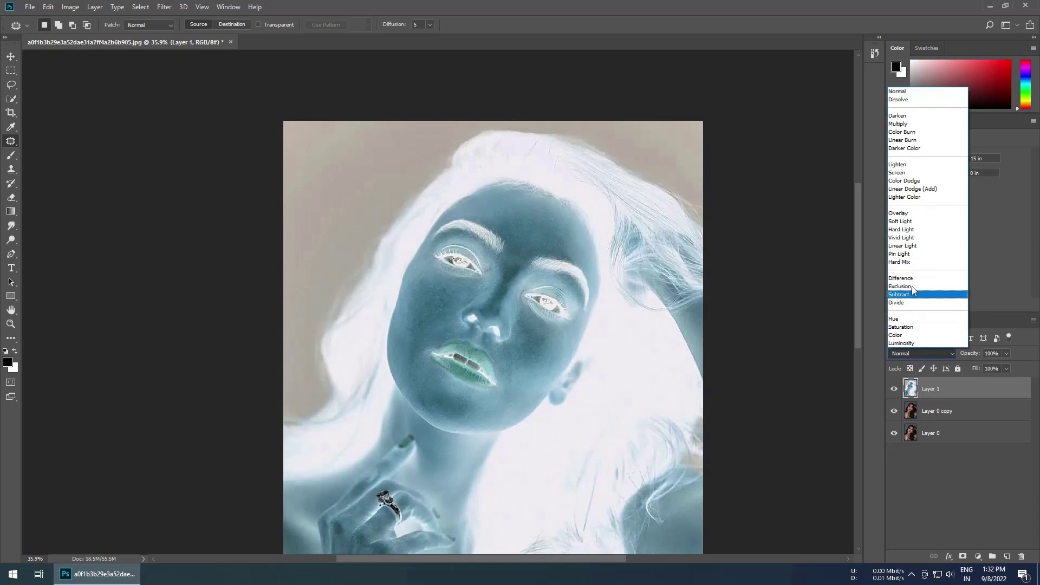
{"action": "left_click", "coordinate": [911, 239]}
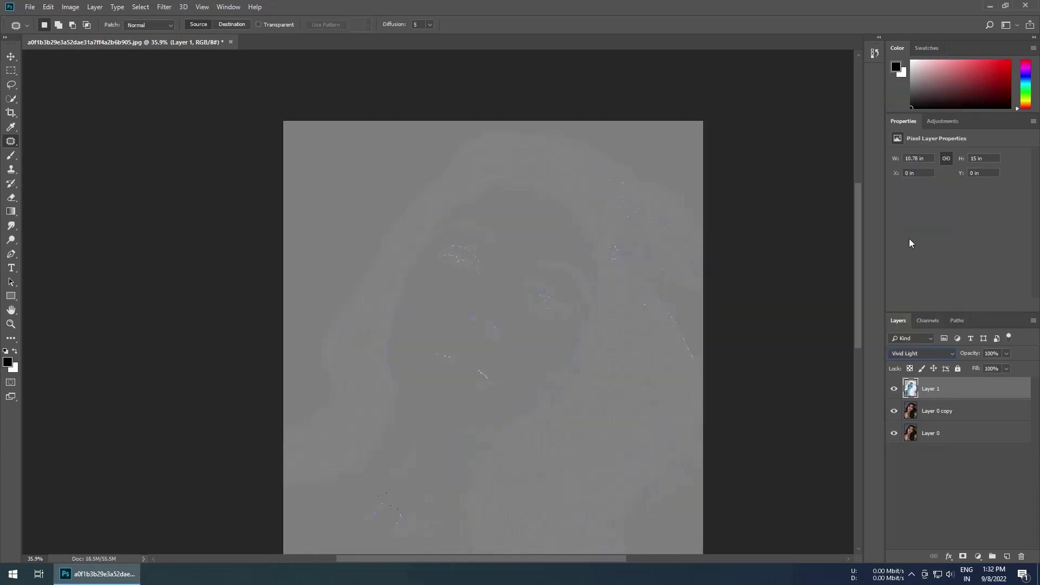
{"action": "left_click", "coordinate": [164, 7]}
{"action": "mouse_move", "coordinate": [172, 263]}
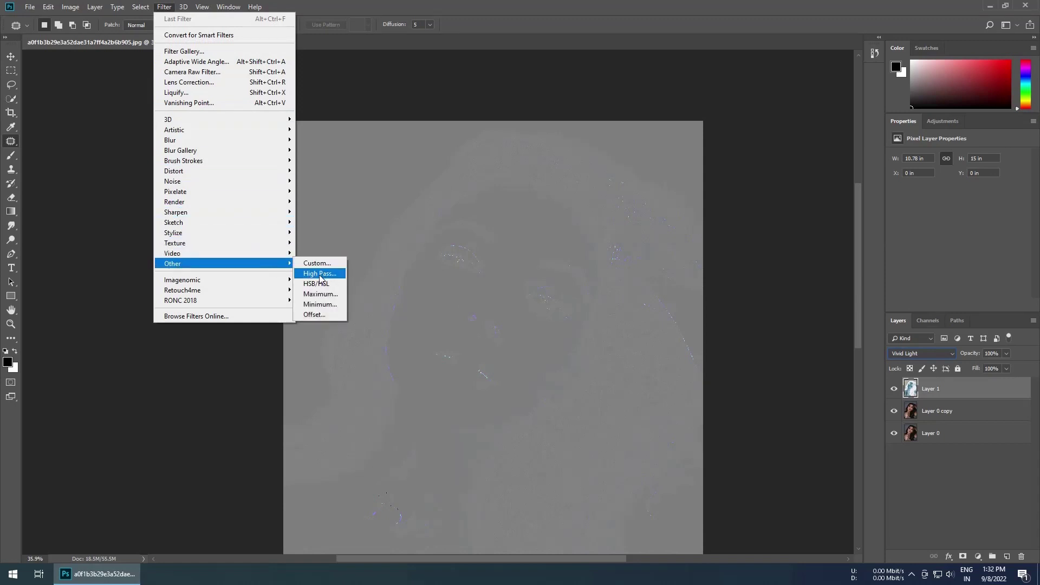
Apply a High Pass filter with about 20.8 px radius to Layer 1.
{"action": "left_click", "coordinate": [320, 273]}
{"action": "left_click_drag", "start_coordinate": [521, 128], "coordinate": [670, 128]}
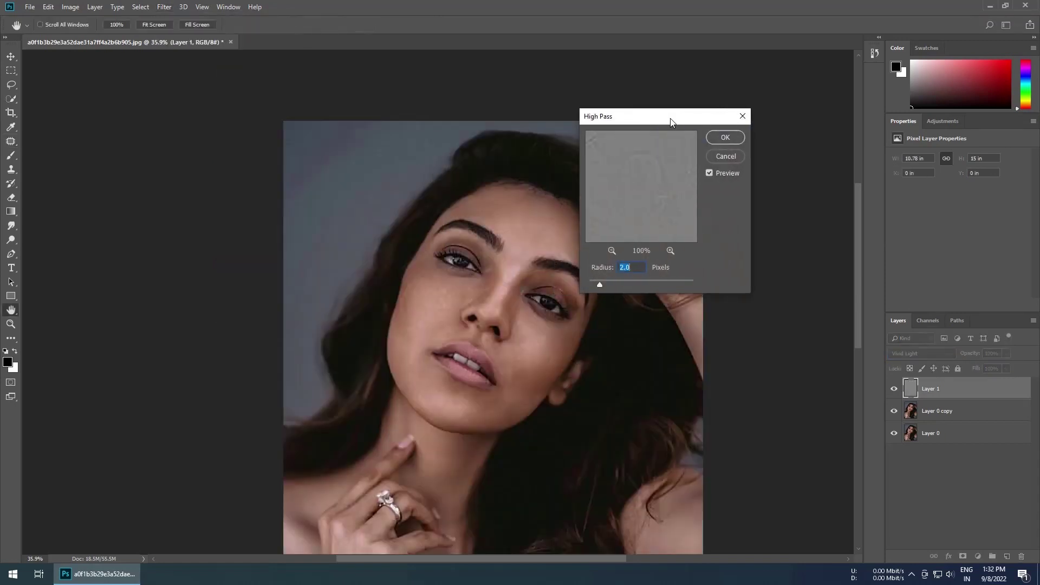
{"action": "left_click", "coordinate": [644, 284]}
{"action": "left_click_drag", "start_coordinate": [646, 284], "coordinate": [632, 282]}
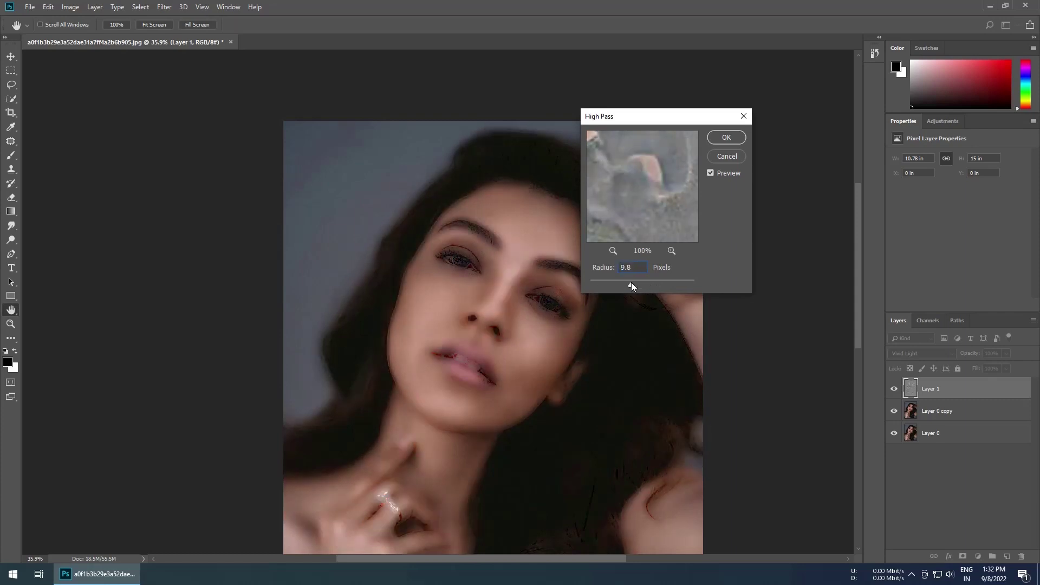
{"action": "left_click_drag", "start_coordinate": [635, 282], "coordinate": [637, 283]}
{"action": "left_click", "coordinate": [727, 138]}
{"action": "key", "text": "j"}
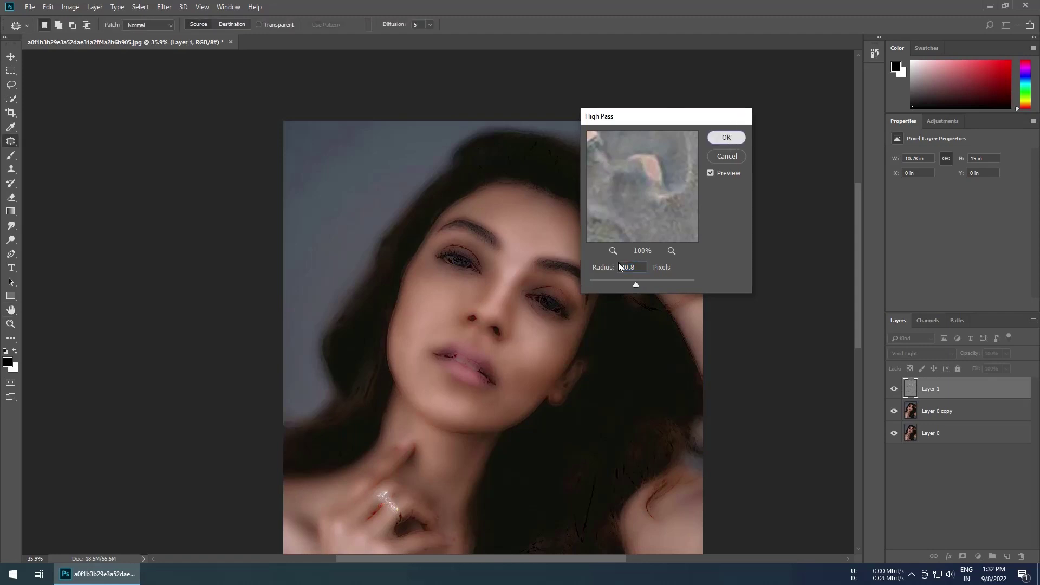
Apply a small-radius Gaussian Blur (about 2 px) to Layer 1 and add a layer mask.
{"action": "left_click", "coordinate": [164, 7]}
{"action": "mouse_move", "coordinate": [170, 140]}
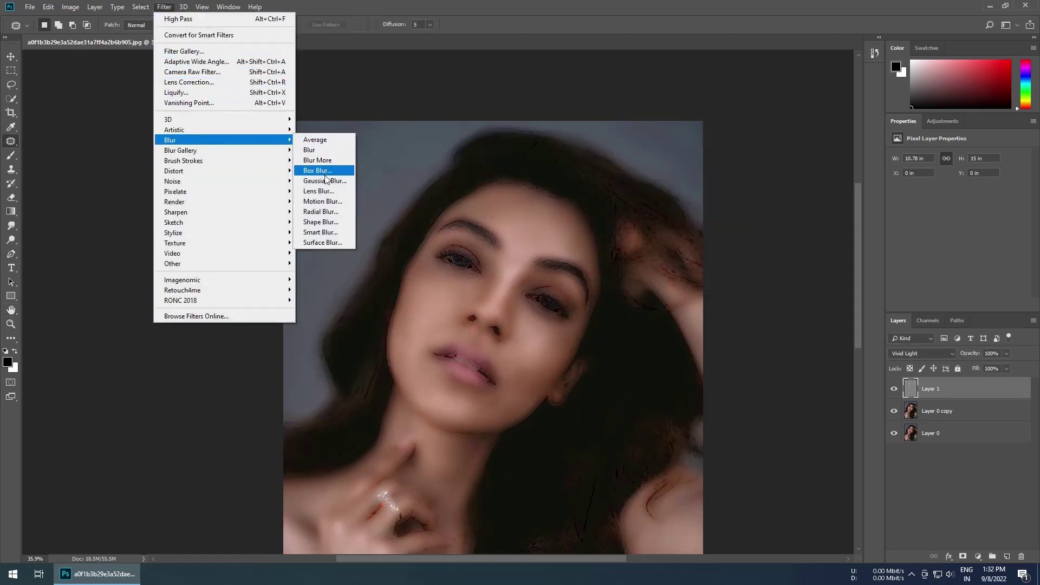
{"action": "left_click", "coordinate": [325, 180]}
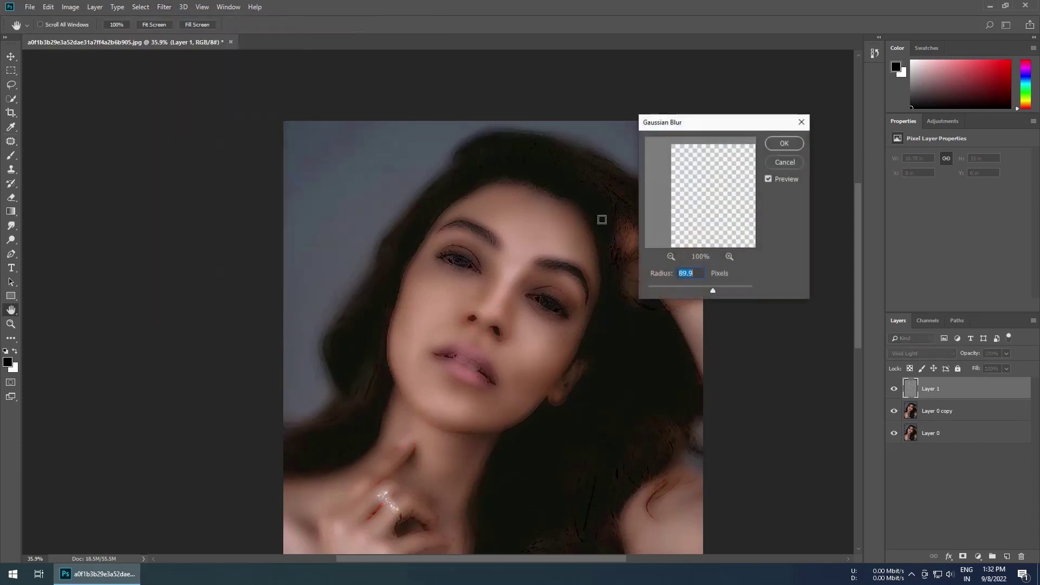
{"action": "left_click", "coordinate": [667, 287]}
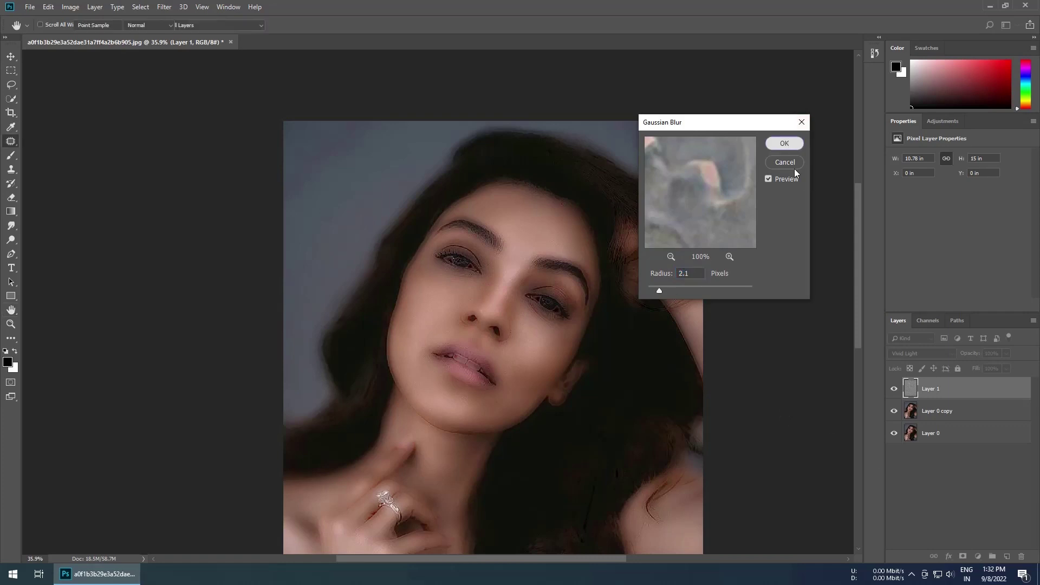
{"action": "left_click", "coordinate": [785, 143]}
{"action": "left_click", "coordinate": [958, 553]}
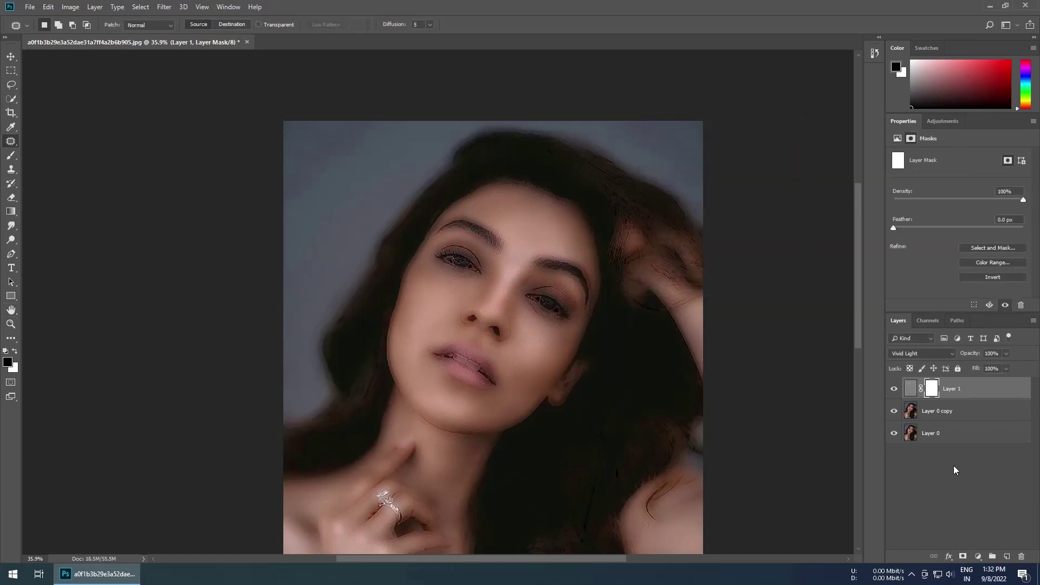
Invert Layer 1's mask to hide the softening, then paint it back onto the forehead with a white brush.
{"action": "key", "text": "ctrl+i"}
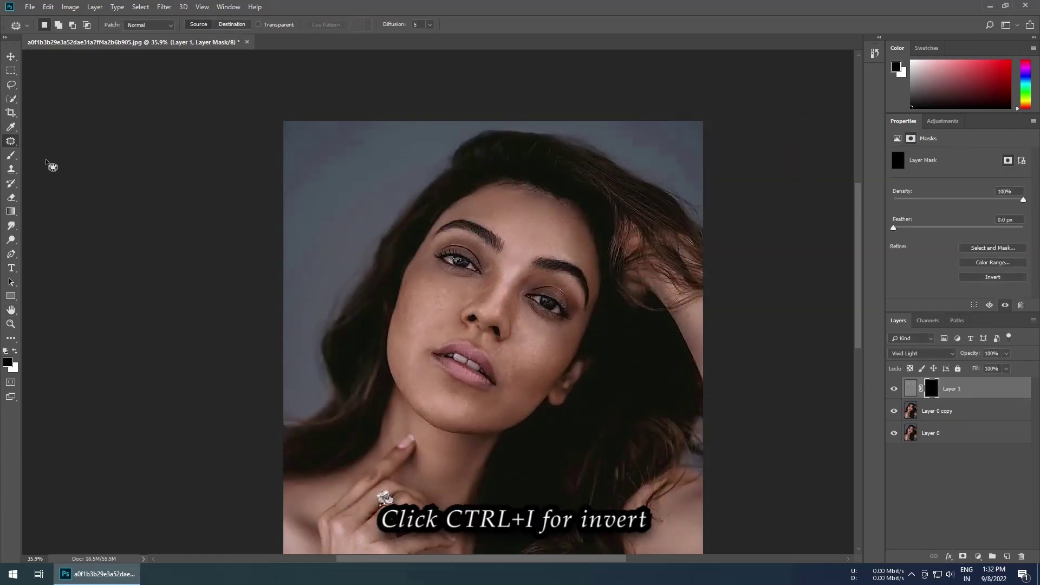
{"action": "key", "text": "b"}
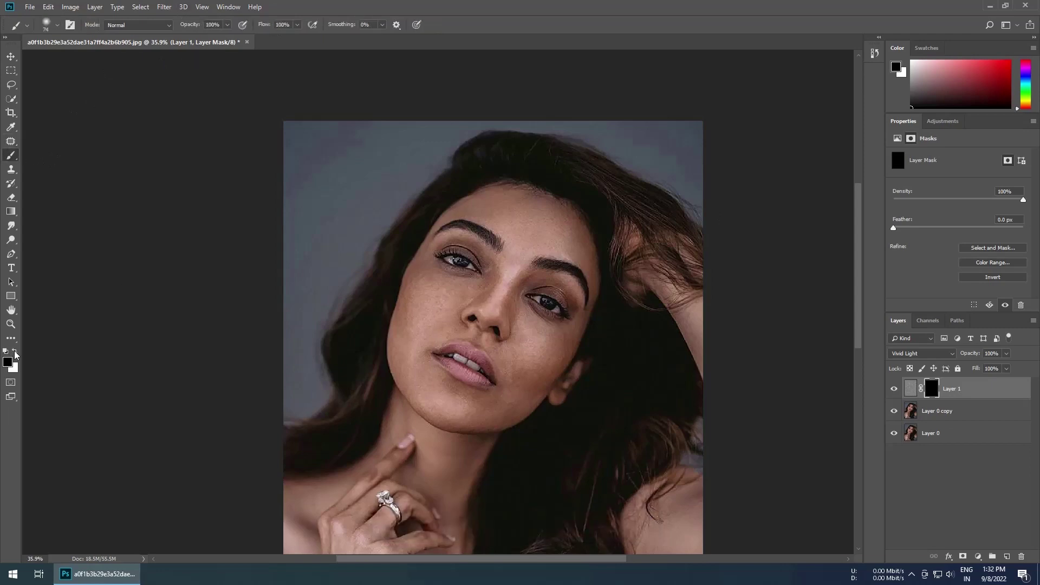
{"action": "scroll", "coordinate": [574, 218], "scroll_direction": "up", "scroll_amount": 3}
{"action": "scroll", "coordinate": [574, 219], "scroll_direction": "up", "scroll_amount": 2}
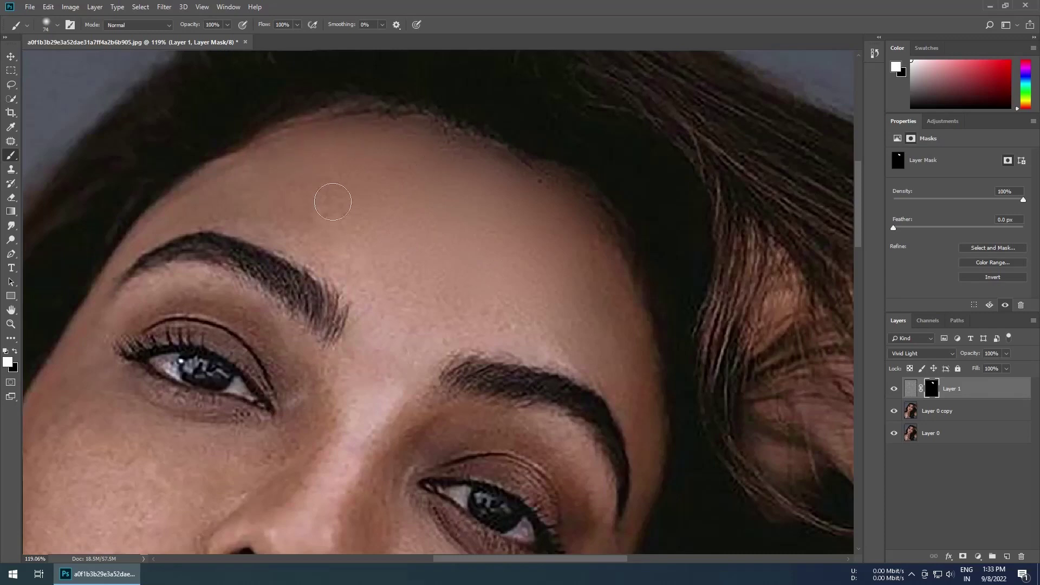
{"action": "scroll", "coordinate": [241, 179], "scroll_direction": "up", "scroll_amount": 2}
{"action": "left_click_drag", "start_coordinate": [272, 149], "coordinate": [162, 228]}
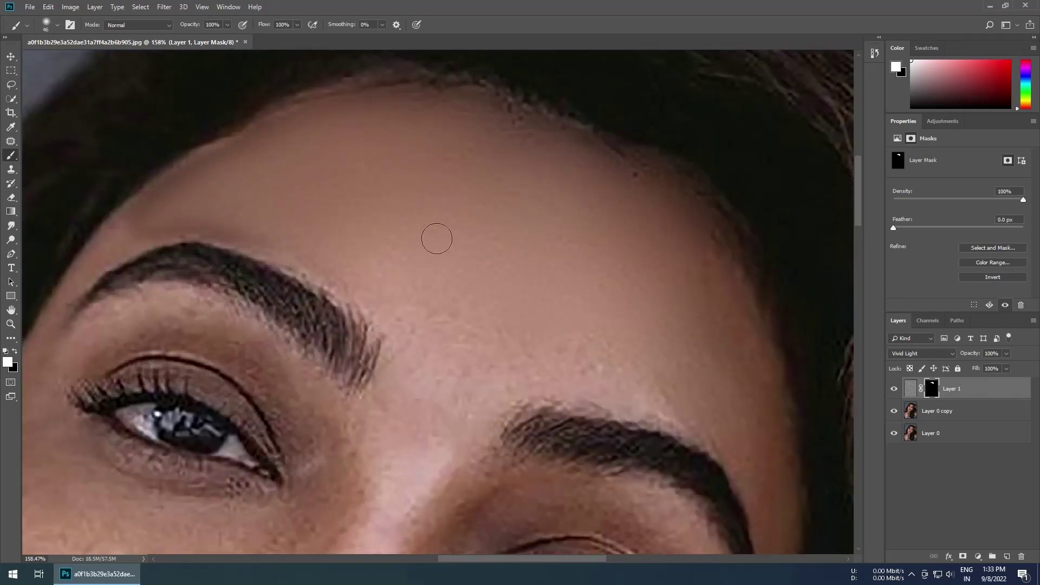
With a smaller brush, paint the softening back over the eye, nose and cheek areas.
{"action": "scroll", "coordinate": [519, 277], "scroll_direction": "down", "scroll_amount": 1}
{"action": "scroll", "coordinate": [427, 316], "scroll_direction": "down", "scroll_amount": 3}
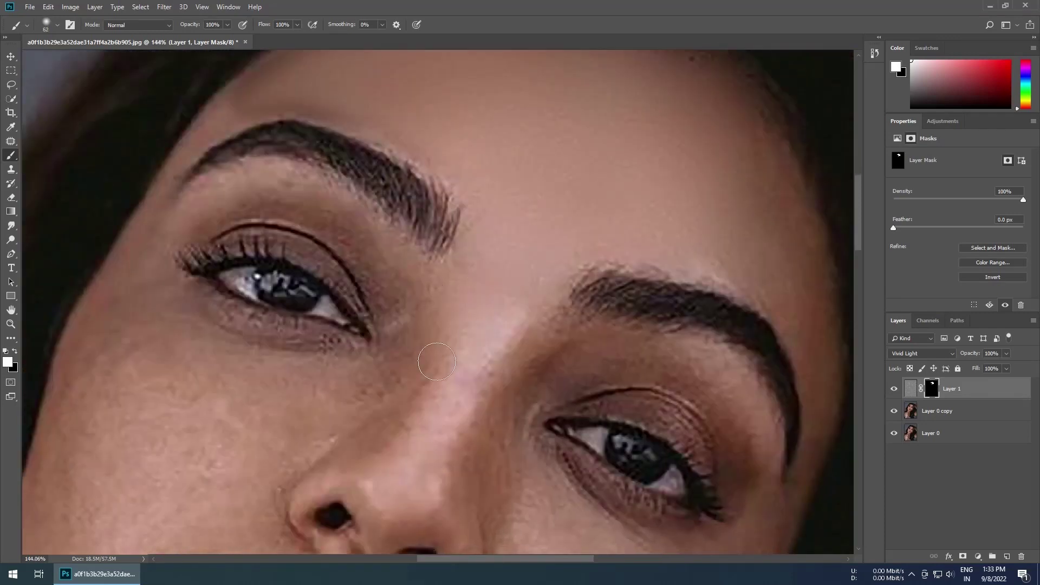
{"action": "left_click_drag", "start_coordinate": [126, 295], "coordinate": [267, 251]}
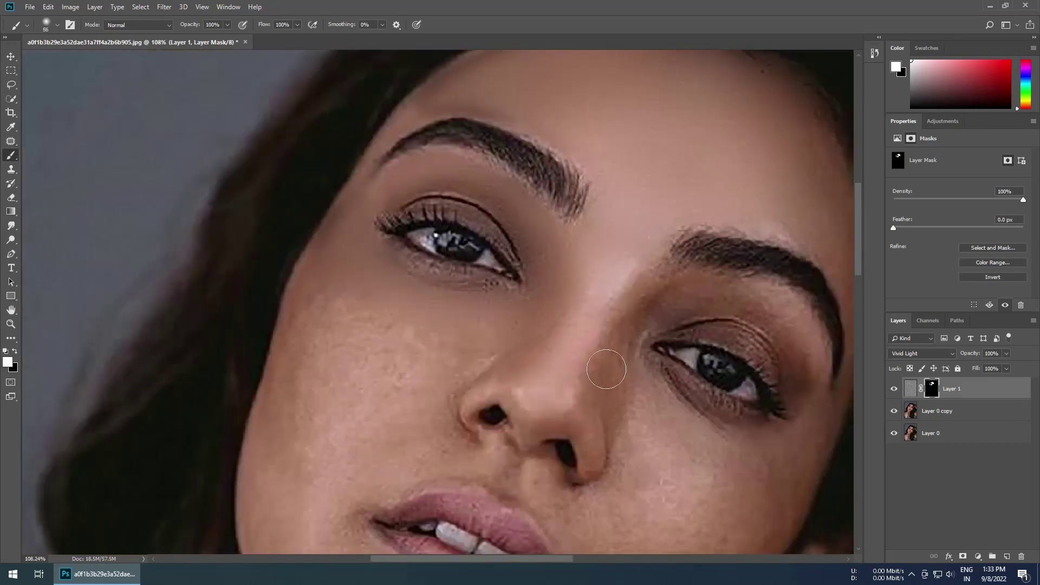
{"action": "scroll", "coordinate": [542, 358], "scroll_direction": "down", "scroll_amount": 3}
{"action": "scroll", "coordinate": [434, 355], "scroll_direction": "up", "scroll_amount": 3}
{"action": "key", "text": "bracketleft"}
{"action": "key", "text": "bracketleft"}
{"action": "key", "text": "bracketleft"}
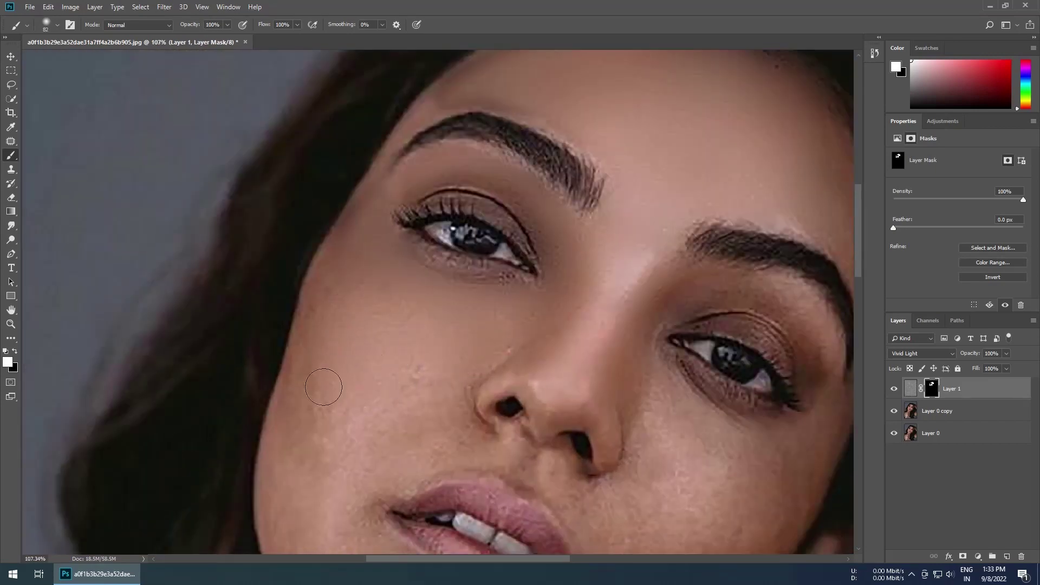
{"action": "left_click_drag", "start_coordinate": [395, 433], "coordinate": [449, 324]}
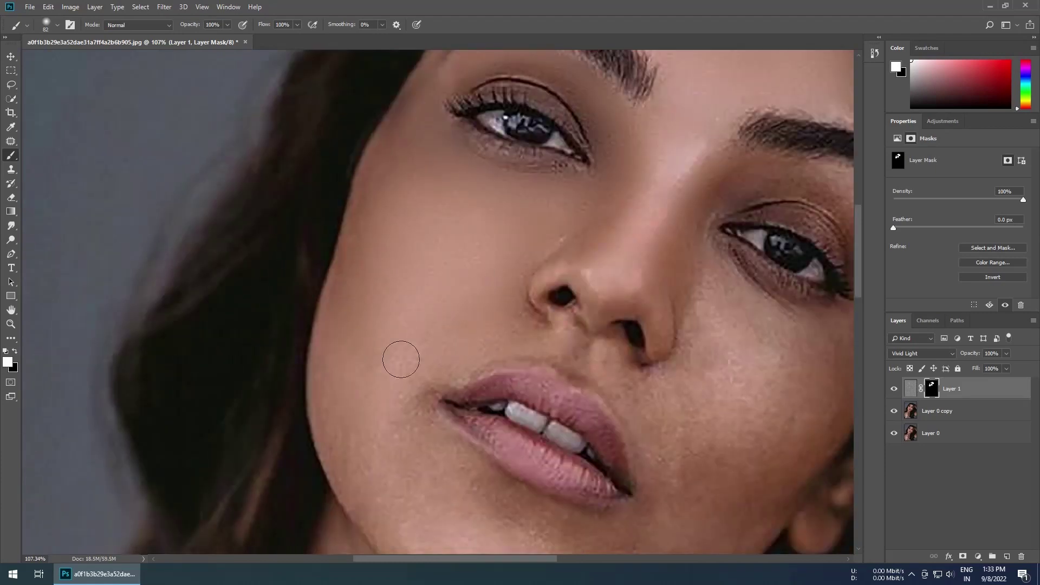
{"action": "scroll", "coordinate": [401, 359], "scroll_direction": "down", "scroll_amount": 3}
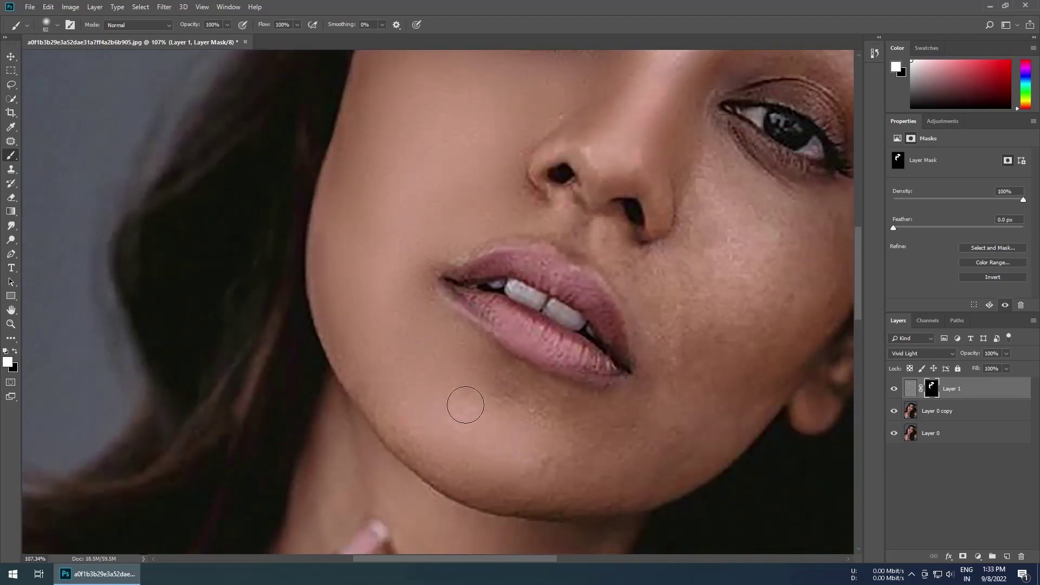
{"action": "left_click_drag", "start_coordinate": [532, 378], "coordinate": [383, 283]}
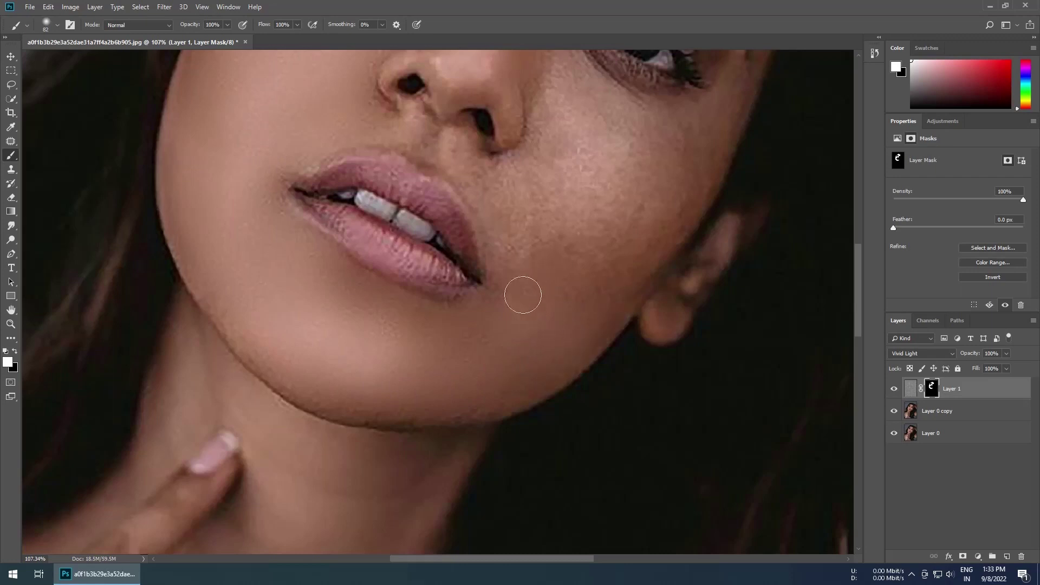
{"action": "left_click_drag", "start_coordinate": [522, 294], "coordinate": [484, 395]}
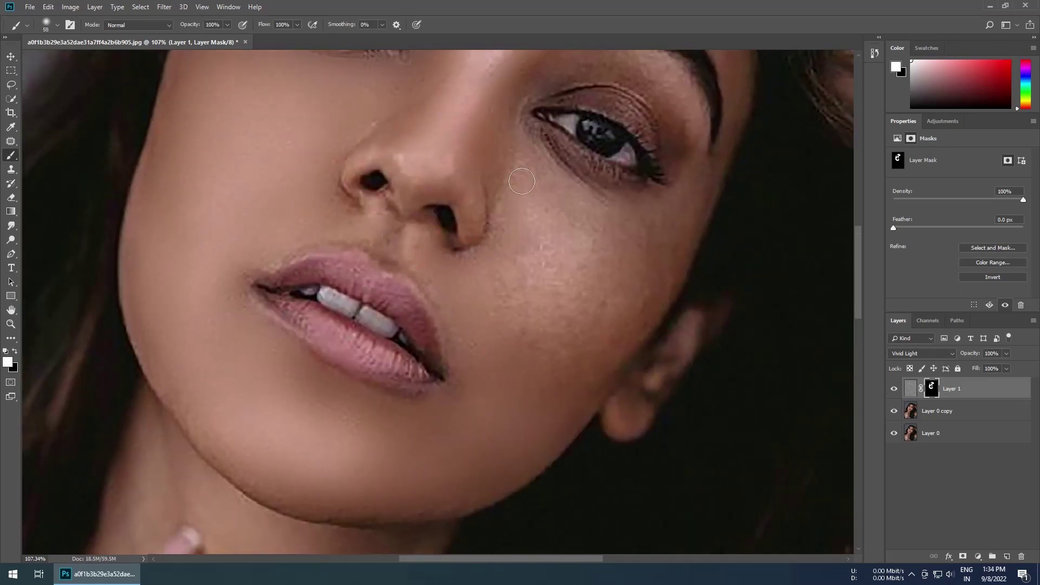
{"action": "left_click_drag", "start_coordinate": [480, 68], "coordinate": [388, 219]}
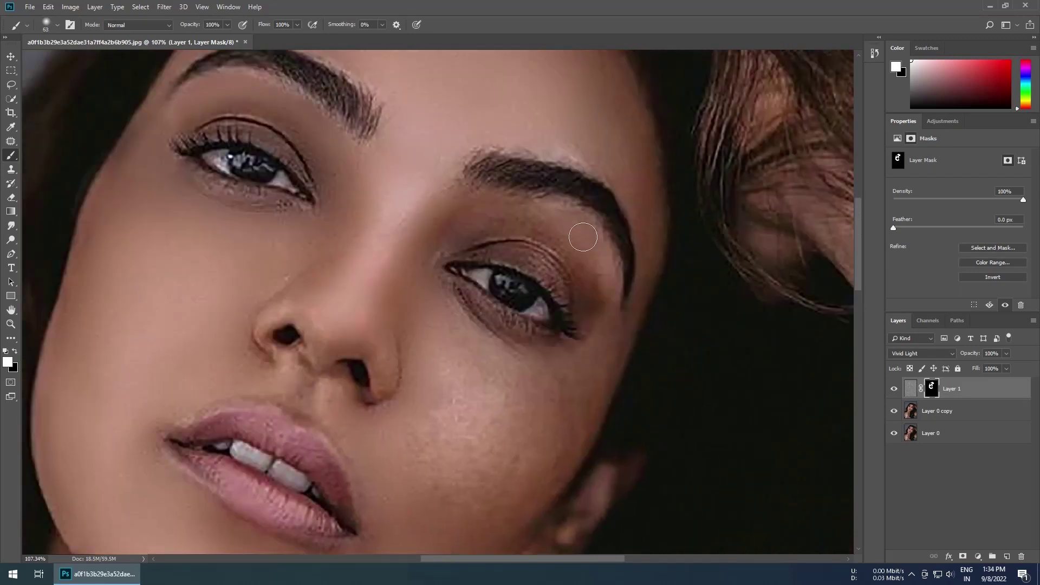
{"action": "left_click_drag", "start_coordinate": [452, 533], "coordinate": [485, 408]}
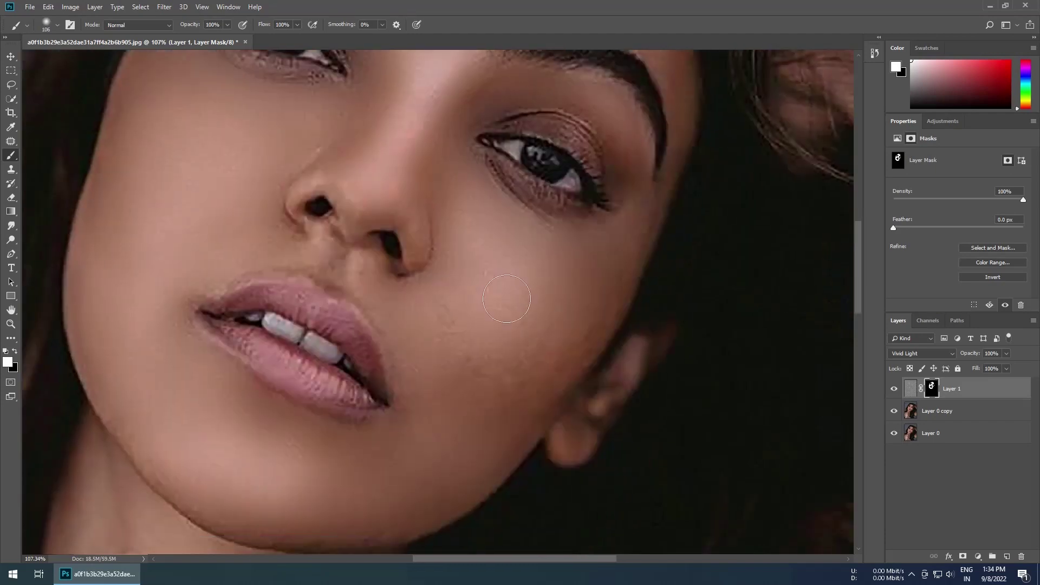
{"action": "left_click_drag", "start_coordinate": [637, 212], "coordinate": [516, 227]}
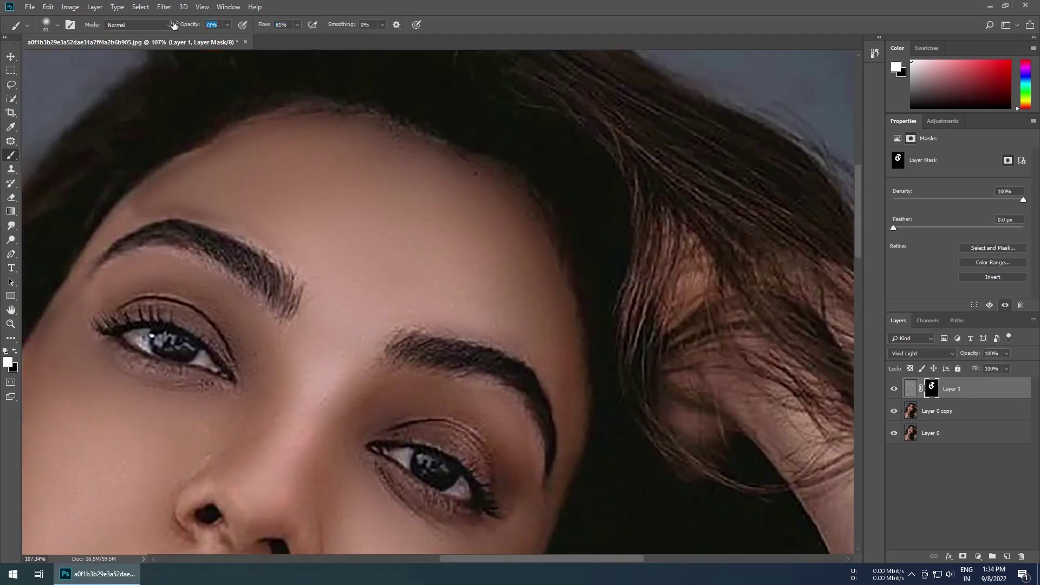
Lower the brush strength to about 72% and paint the smoothing onto the neck.
{"action": "left_click_drag", "start_coordinate": [174, 25], "coordinate": [172, 25]}
{"action": "scroll", "coordinate": [569, 395], "scroll_direction": "up", "scroll_amount": 2}
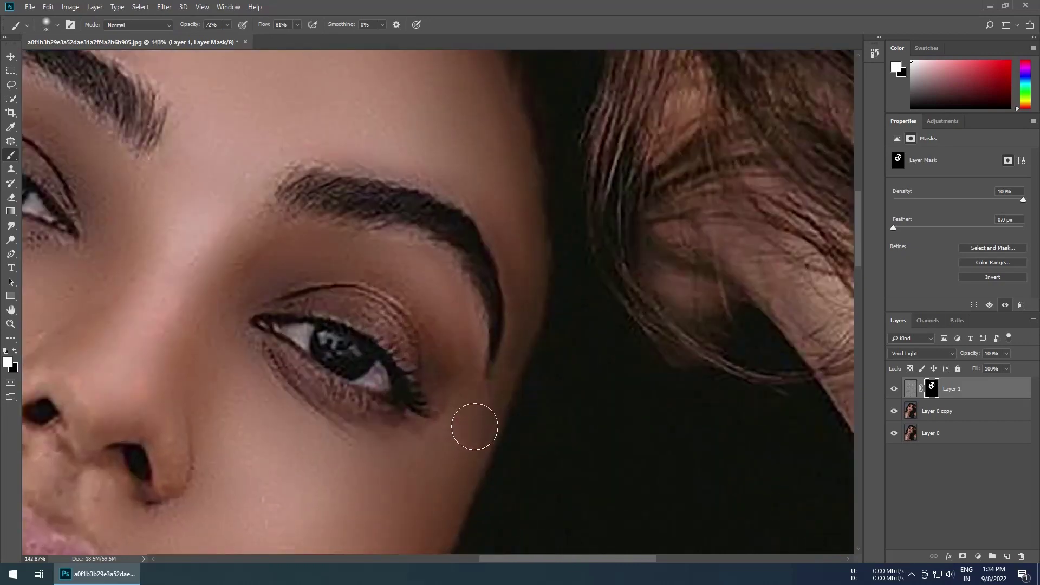
{"action": "scroll", "coordinate": [475, 427], "scroll_direction": "down", "scroll_amount": 5}
{"action": "scroll", "coordinate": [460, 271], "scroll_direction": "up", "scroll_amount": 5}
{"action": "scroll", "coordinate": [407, 306], "scroll_direction": "up", "scroll_amount": 2}
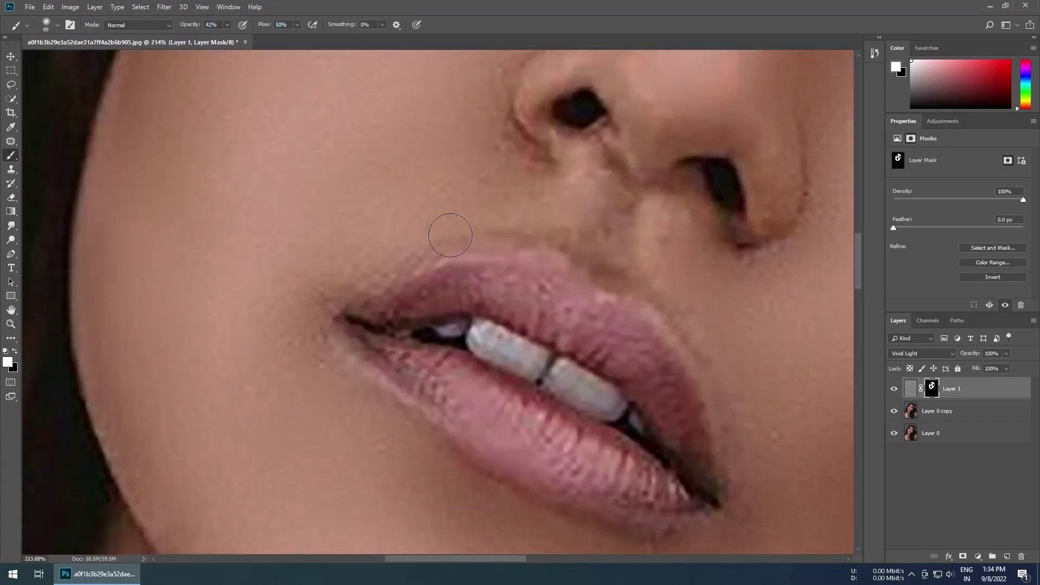
{"action": "scroll", "coordinate": [542, 325], "scroll_direction": "down", "scroll_amount": 3}
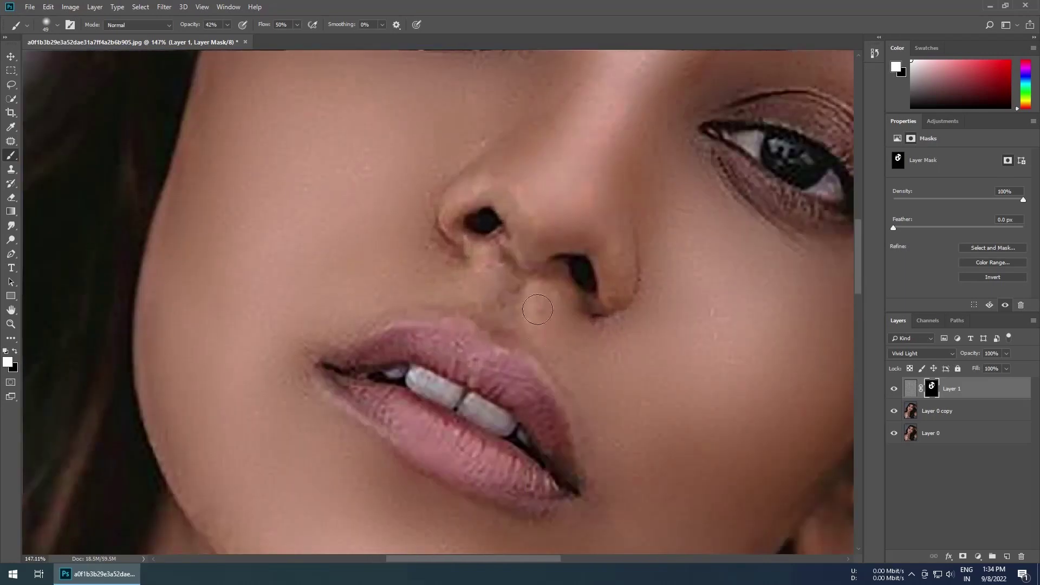
{"action": "scroll", "coordinate": [510, 195], "scroll_direction": "down", "scroll_amount": 2}
{"action": "scroll", "coordinate": [510, 195], "scroll_direction": "down", "scroll_amount": 5}
{"action": "scroll", "coordinate": [511, 246], "scroll_direction": "down", "scroll_amount": 2}
{"action": "scroll", "coordinate": [325, 325], "scroll_direction": "up", "scroll_amount": 1}
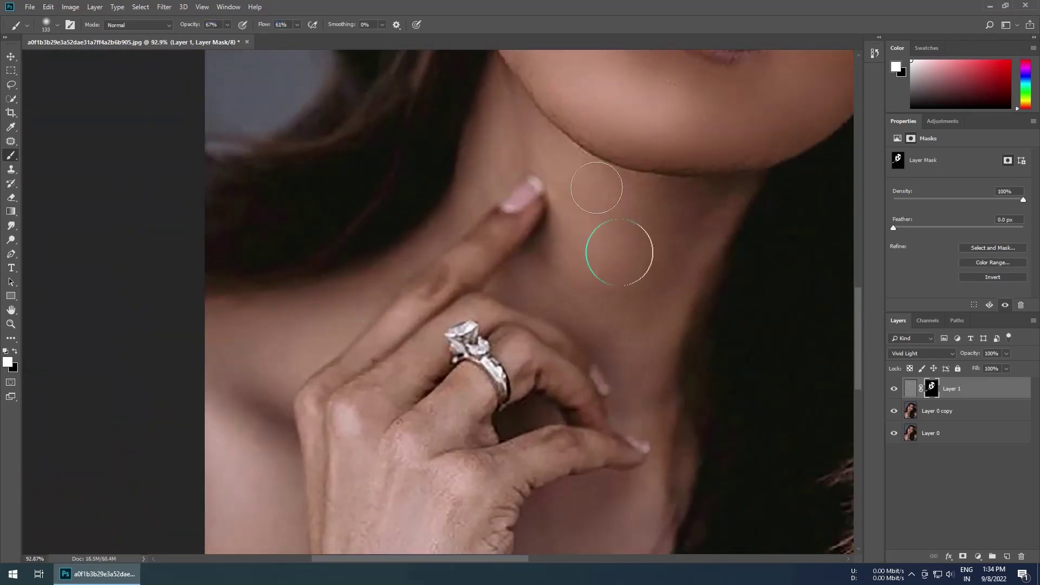
{"action": "left_click_drag", "start_coordinate": [609, 191], "coordinate": [567, 278]}
{"action": "scroll", "coordinate": [542, 282], "scroll_direction": "down", "scroll_amount": 3}
{"action": "scroll", "coordinate": [510, 325], "scroll_direction": "down", "scroll_amount": 3}
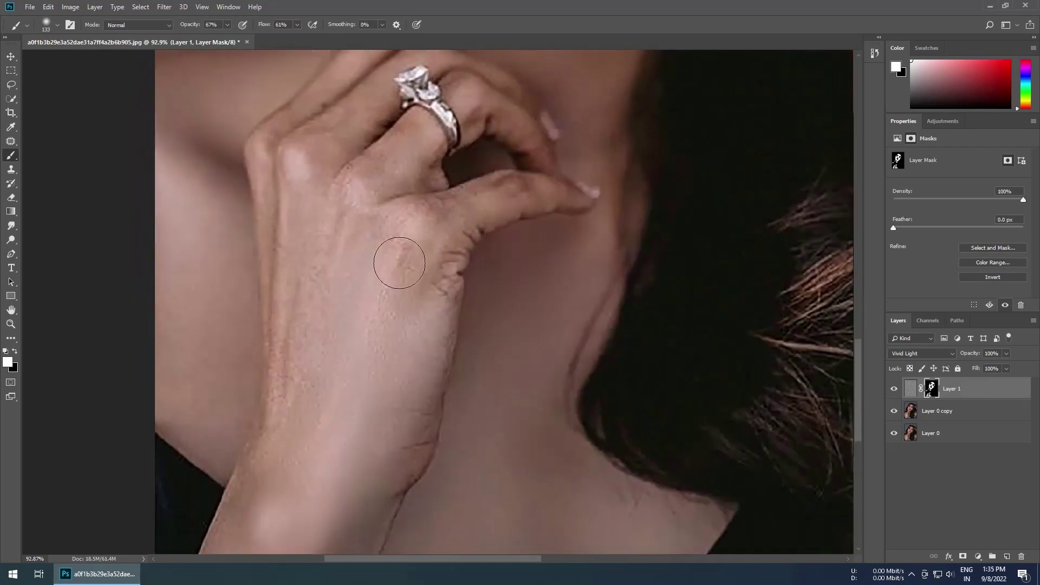
{"action": "scroll", "coordinate": [399, 262], "scroll_direction": "up", "scroll_amount": 3}
Paint the hand with a smaller brush, fit the photo on screen, and hide Layer 1 to compare.
{"action": "key", "text": "bracketleft"}
{"action": "key", "text": "bracketleft"}
{"action": "key", "text": "bracketleft"}
{"action": "scroll", "coordinate": [472, 222], "scroll_direction": "down", "scroll_amount": 2}
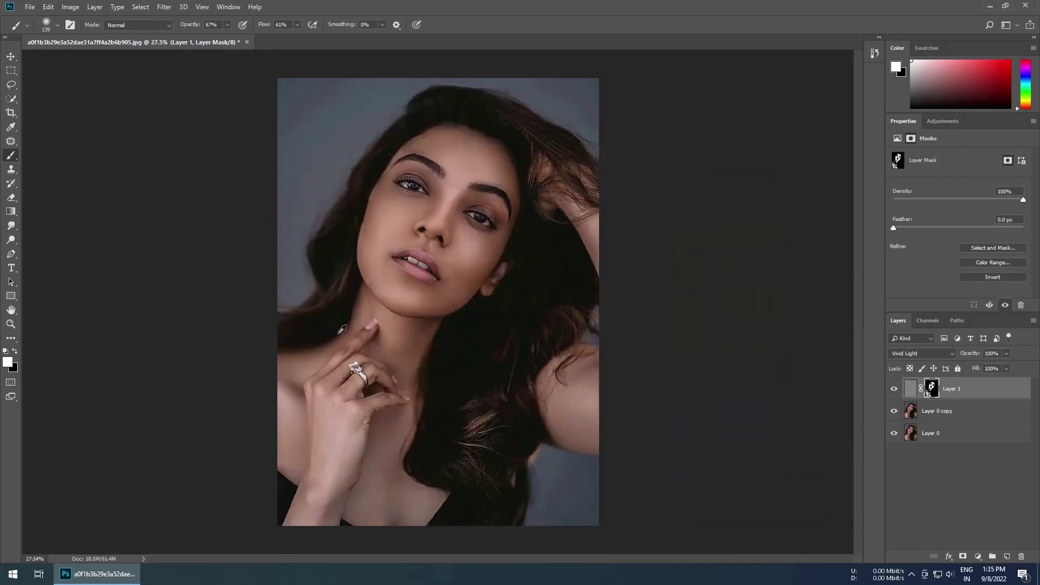
{"action": "left_click_drag", "start_coordinate": [325, 464], "coordinate": [419, 218]}
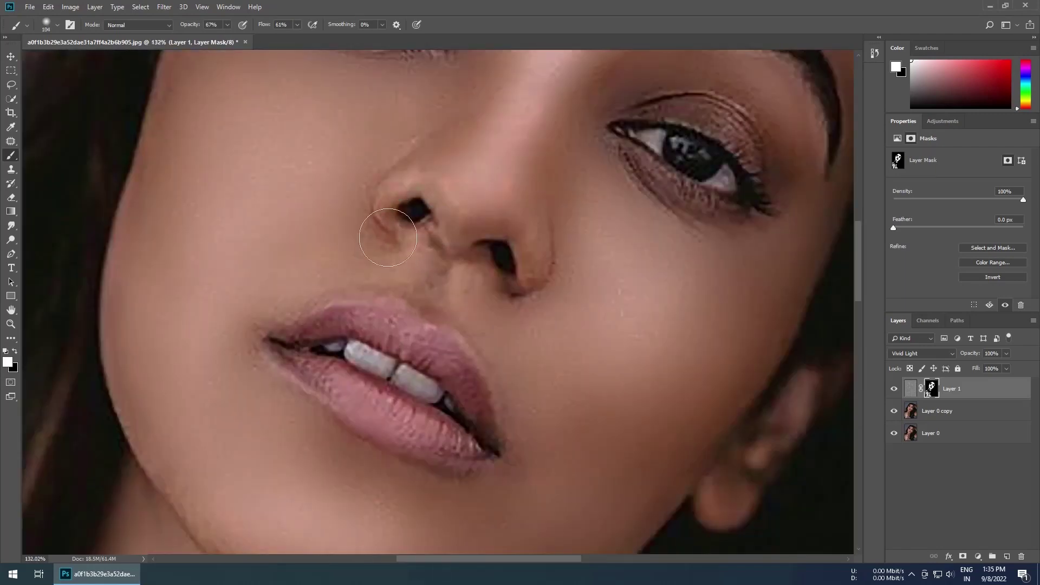
{"action": "key", "text": "ctrl+0"}
{"action": "left_click", "coordinate": [894, 389]}
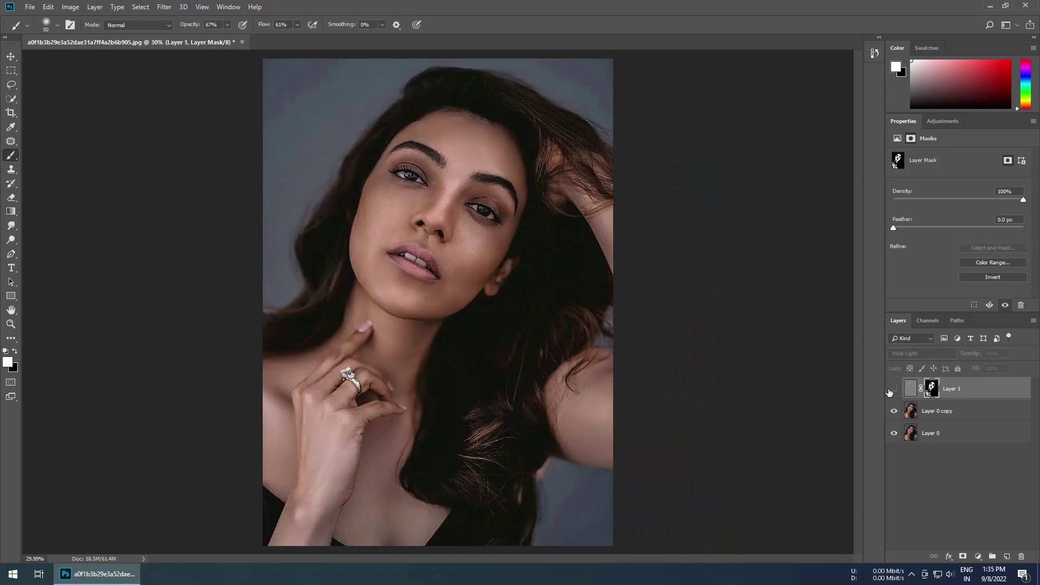
{"action": "scroll", "coordinate": [653, 344], "scroll_direction": "down", "scroll_amount": 1}
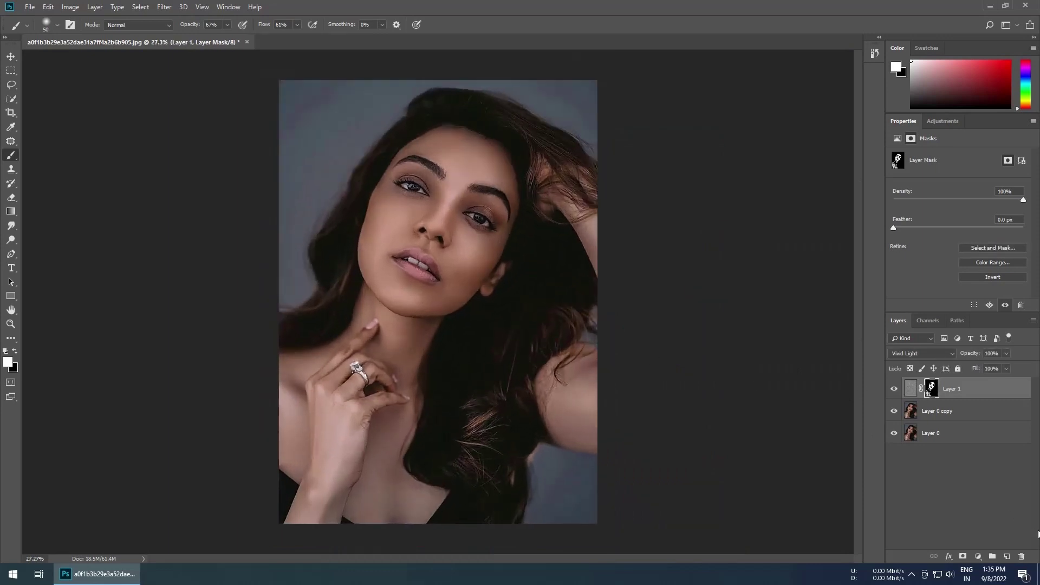
Add a new Layer 2 and set the Clone Stamp to about size 50 at 60% opacity.
{"action": "left_click", "coordinate": [1008, 557]}
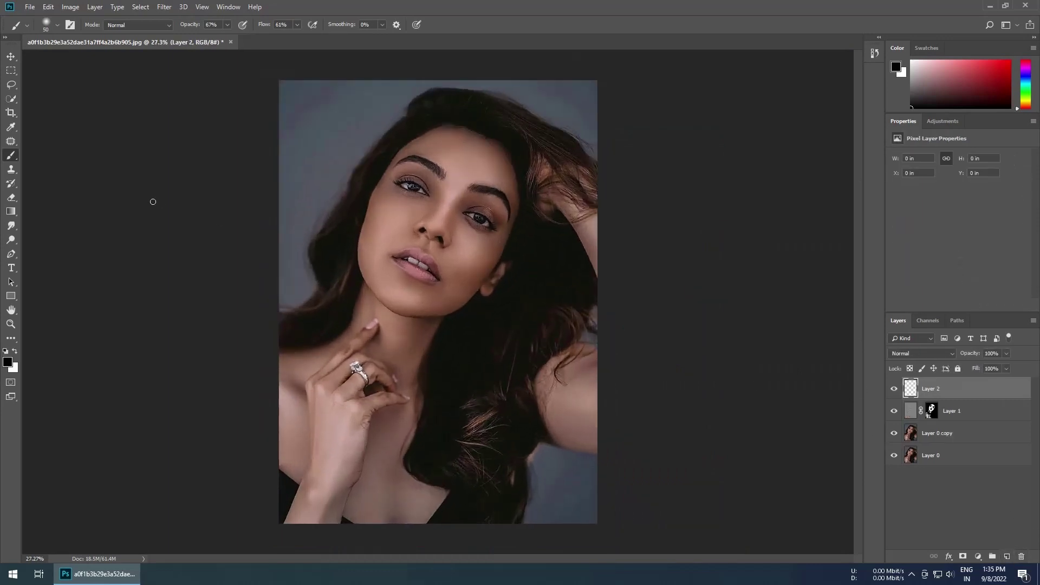
{"action": "left_click", "coordinate": [8, 172]}
{"action": "scroll", "coordinate": [441, 86], "scroll_direction": "up", "scroll_amount": 2}
{"action": "scroll", "coordinate": [379, 243], "scroll_direction": "up", "scroll_amount": 2}
{"action": "scroll", "coordinate": [364, 367], "scroll_direction": "up", "scroll_amount": 1}
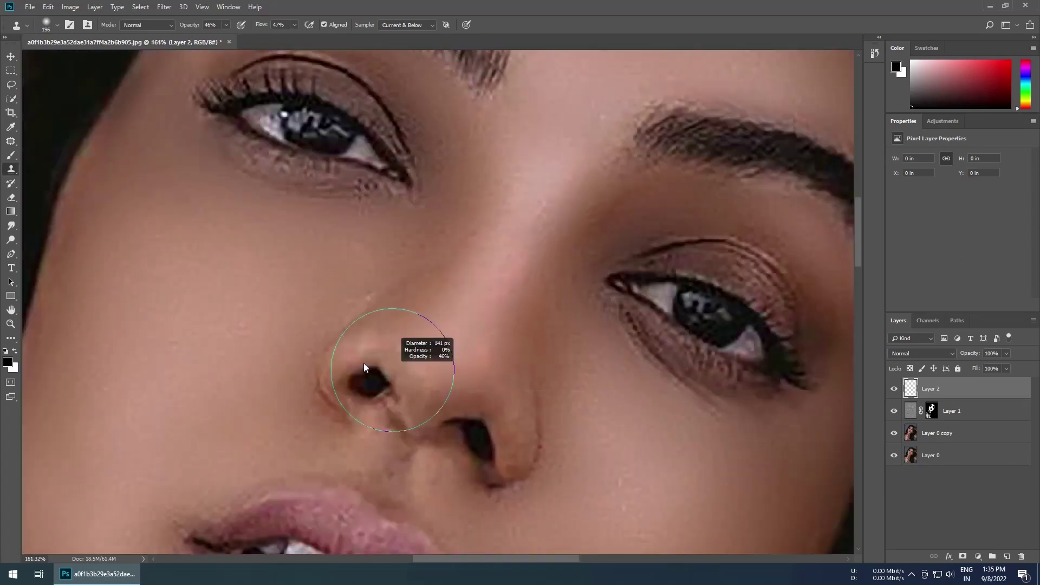
{"action": "left_click_drag", "start_coordinate": [364, 367], "coordinate": [330, 290]}
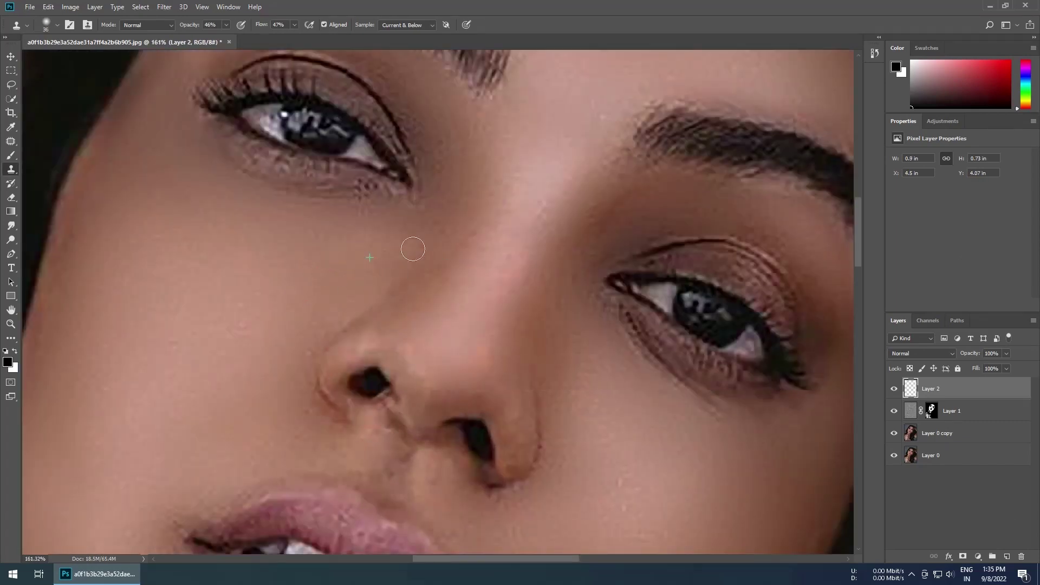
{"action": "scroll", "coordinate": [371, 295], "scroll_direction": "up", "scroll_amount": 2}
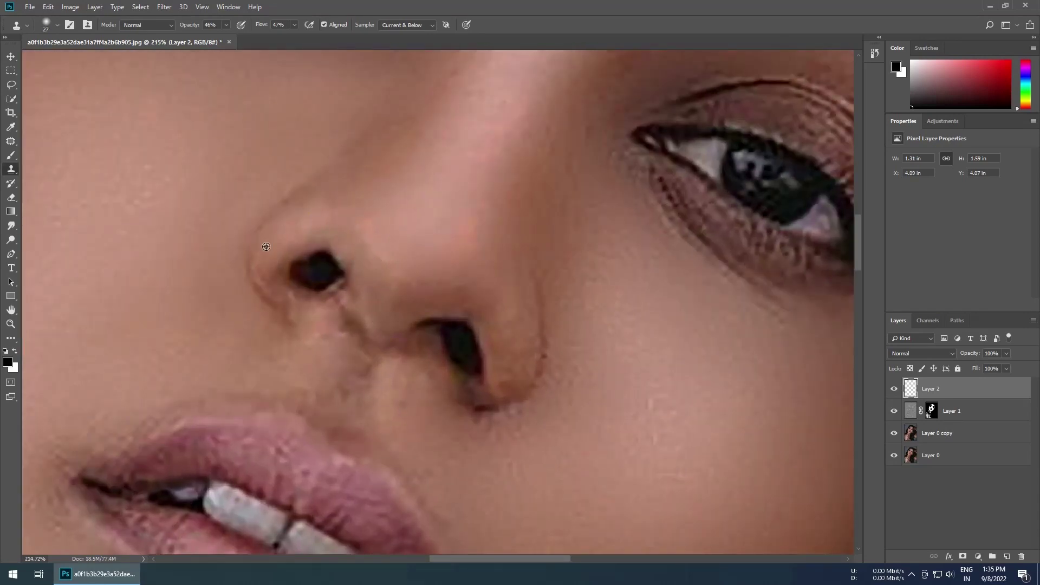
{"action": "scroll", "coordinate": [366, 309], "scroll_direction": "down", "scroll_amount": 1}
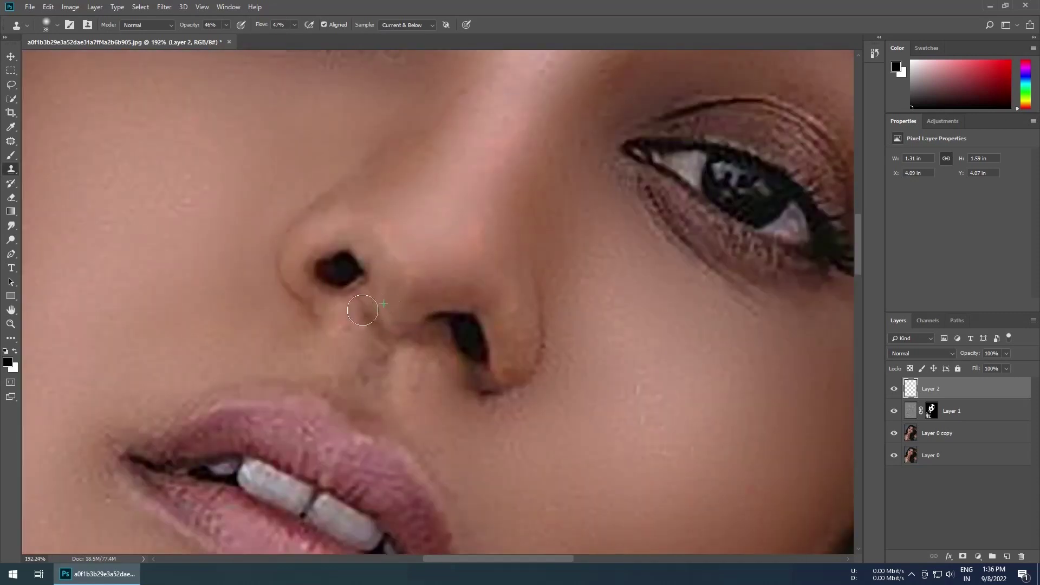
{"action": "left_click_drag", "start_coordinate": [189, 28], "coordinate": [195, 28]}
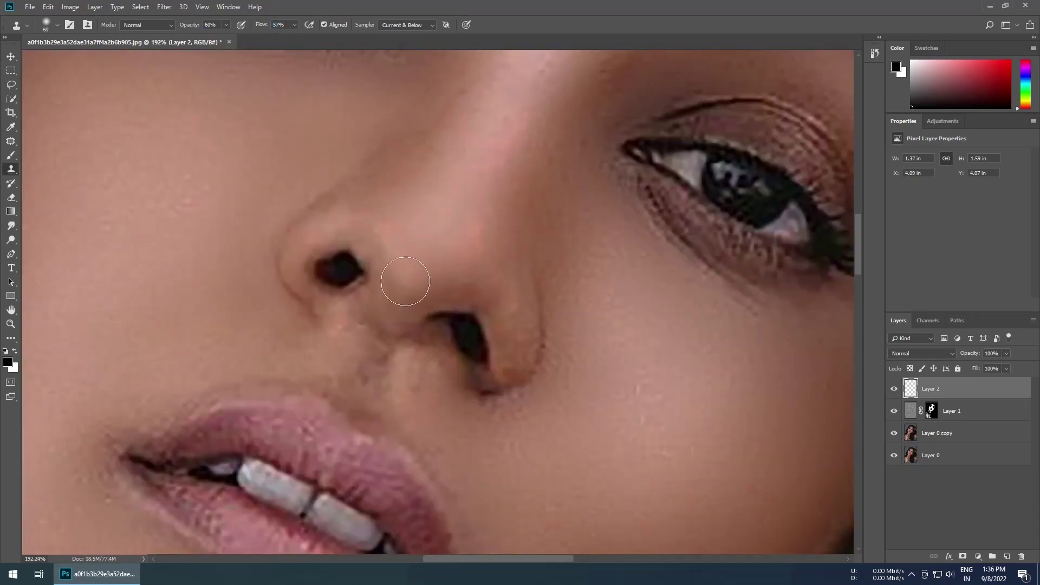
Clone clean skin over the nostril edge, the blemish and dark spot beside it, and above the lip.
{"action": "key", "text": "bracketright"}
{"action": "key", "text": "bracketright"}
{"action": "left_click_drag", "start_coordinate": [295, 314], "coordinate": [306, 349]}
{"action": "key", "text": "bracketleft"}
{"action": "key", "text": "bracketleft"}
{"action": "left_click_drag", "start_coordinate": [399, 328], "coordinate": [444, 328]}
{"action": "left_click_drag", "start_coordinate": [517, 342], "coordinate": [492, 376]}
{"action": "key", "text": "bracketleft"}
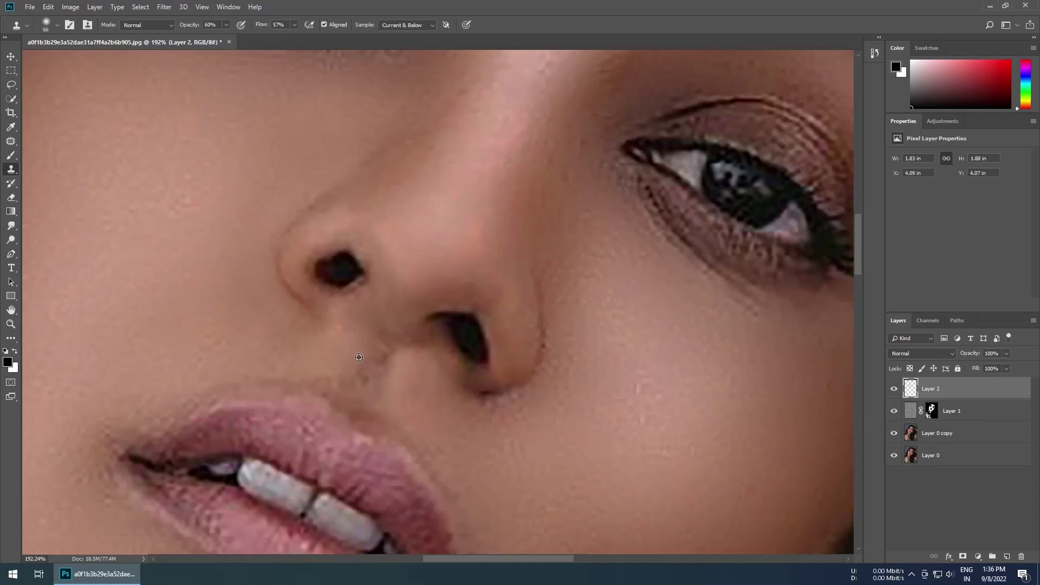
{"action": "left_click_drag", "start_coordinate": [358, 372], "coordinate": [325, 393]}
Clone over the lip corner and the rough texture on the lower lip.
{"action": "right_click", "coordinate": [319, 309]}
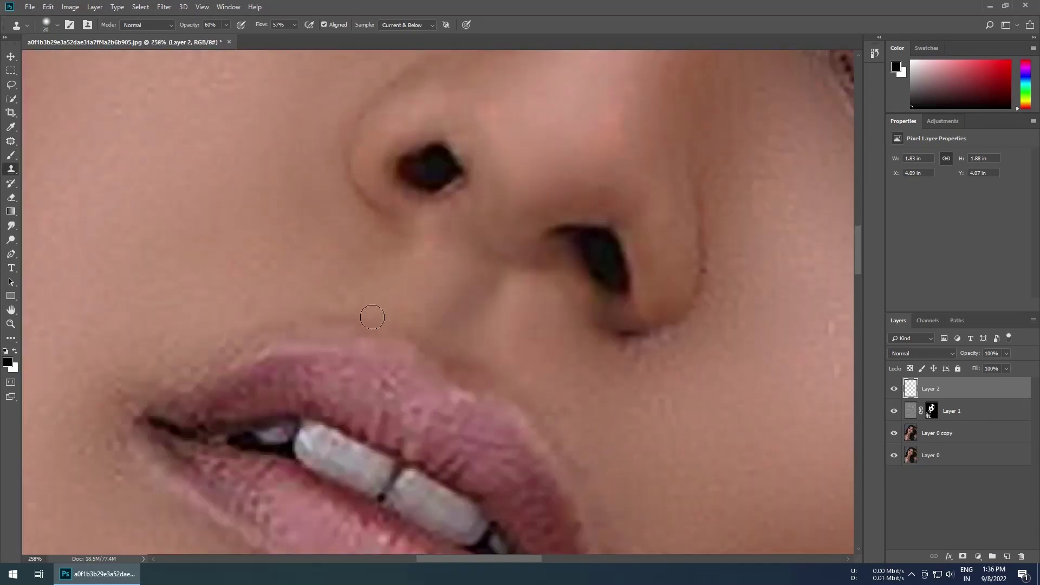
{"action": "scroll", "coordinate": [282, 329], "scroll_direction": "down", "scroll_amount": 2}
{"action": "key", "text": "bracketright"}
{"action": "key", "text": "bracketright"}
{"action": "left_click_drag", "start_coordinate": [232, 367], "coordinate": [304, 336]}
{"action": "scroll", "coordinate": [304, 353], "scroll_direction": "down", "scroll_amount": 3}
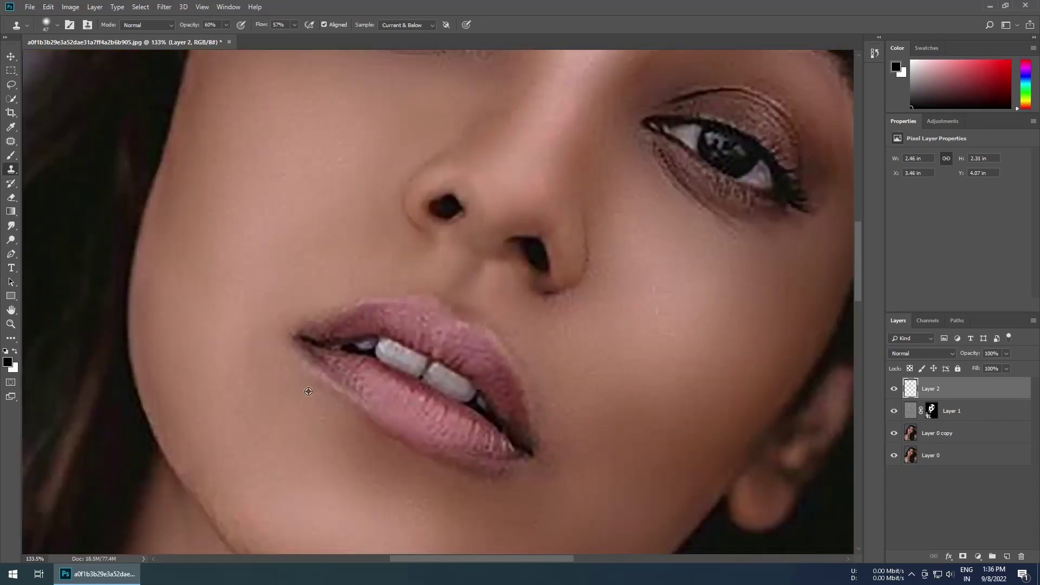
{"action": "scroll", "coordinate": [307, 418], "scroll_direction": "up", "scroll_amount": 3}
{"action": "scroll", "coordinate": [379, 428], "scroll_direction": "up", "scroll_amount": 1}
{"action": "left_click_drag", "start_coordinate": [400, 434], "coordinate": [414, 388]}
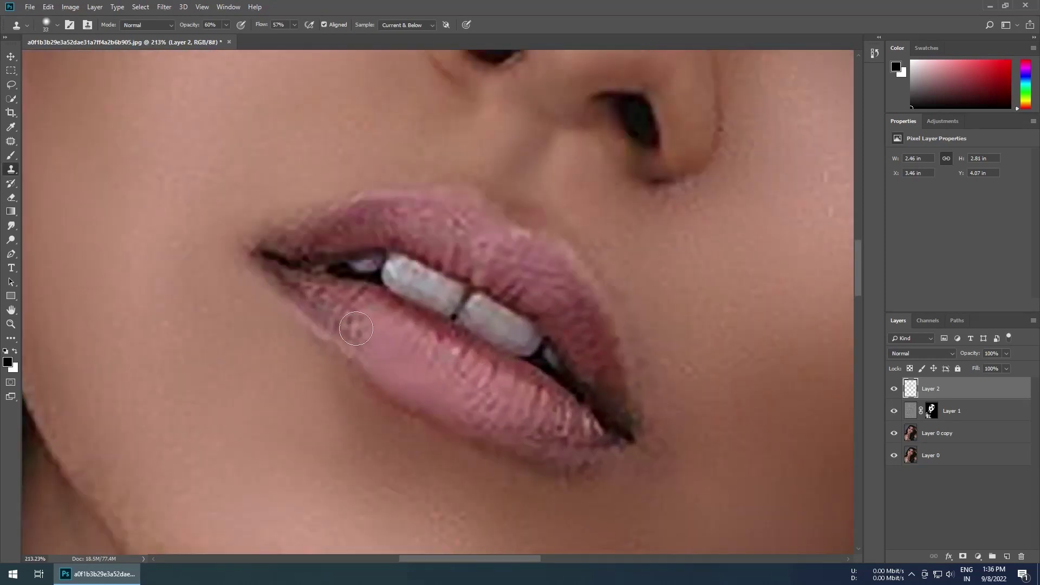
{"action": "scroll", "coordinate": [356, 329], "scroll_direction": "up", "scroll_amount": 3}
{"action": "key", "text": "bracketright"}
{"action": "left_click_drag", "start_coordinate": [374, 320], "coordinate": [579, 415]}
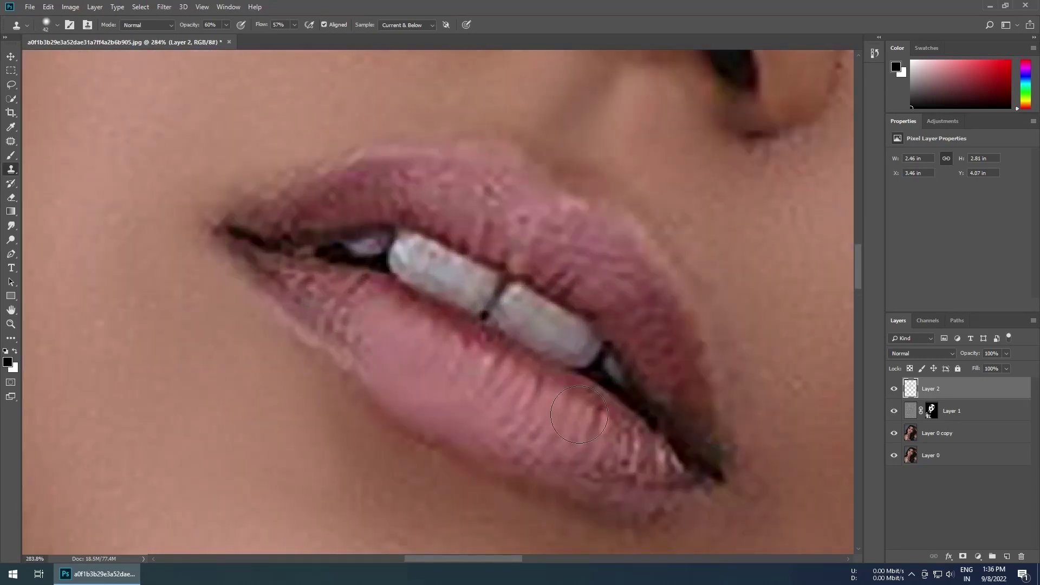
{"action": "key", "text": "bracketleft"}
{"action": "key", "text": "bracketleft"}
{"action": "left_click_drag", "start_coordinate": [673, 505], "coordinate": [625, 389]}
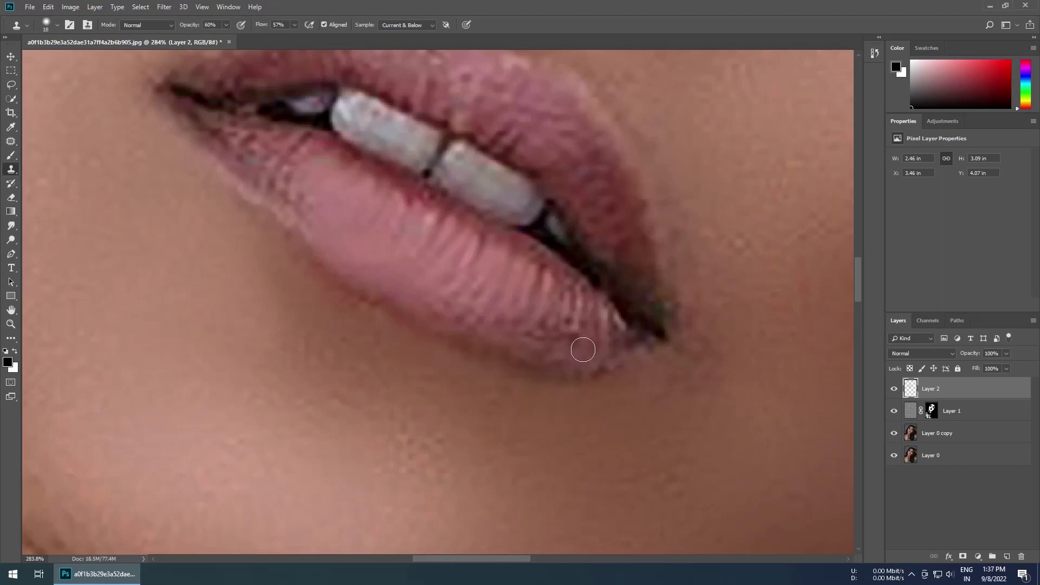
Smooth the upper lip edge, remove its reddish spot and skin beside it, then zoom out to check.
{"action": "scroll", "coordinate": [550, 332], "scroll_direction": "down", "scroll_amount": 2}
{"action": "key", "text": "bracketright"}
{"action": "key", "text": "bracketright"}
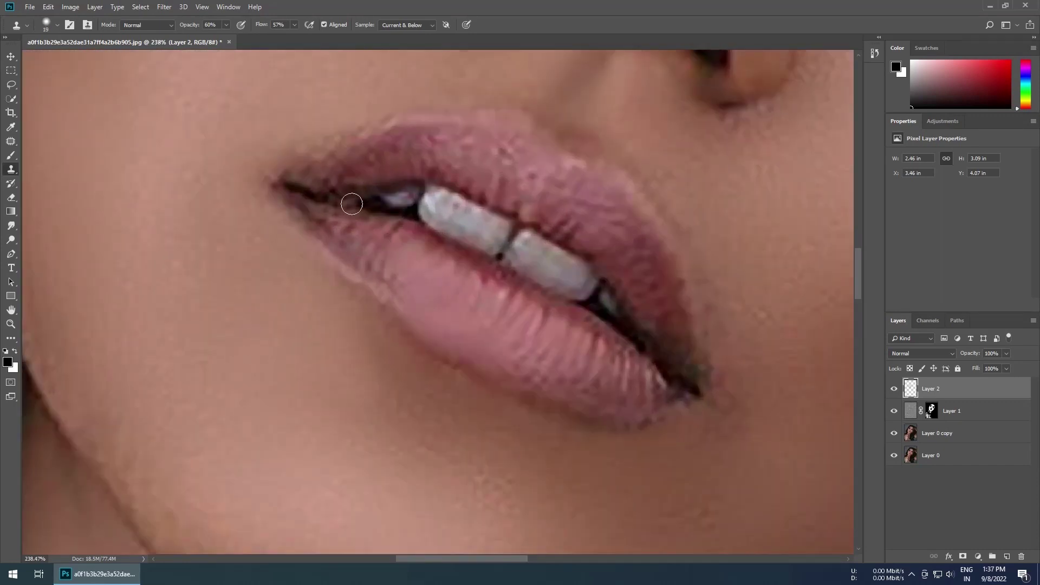
{"action": "scroll", "coordinate": [352, 204], "scroll_direction": "up", "scroll_amount": 2}
{"action": "key", "text": "bracketright"}
{"action": "left_click_drag", "start_coordinate": [396, 254], "coordinate": [319, 291]}
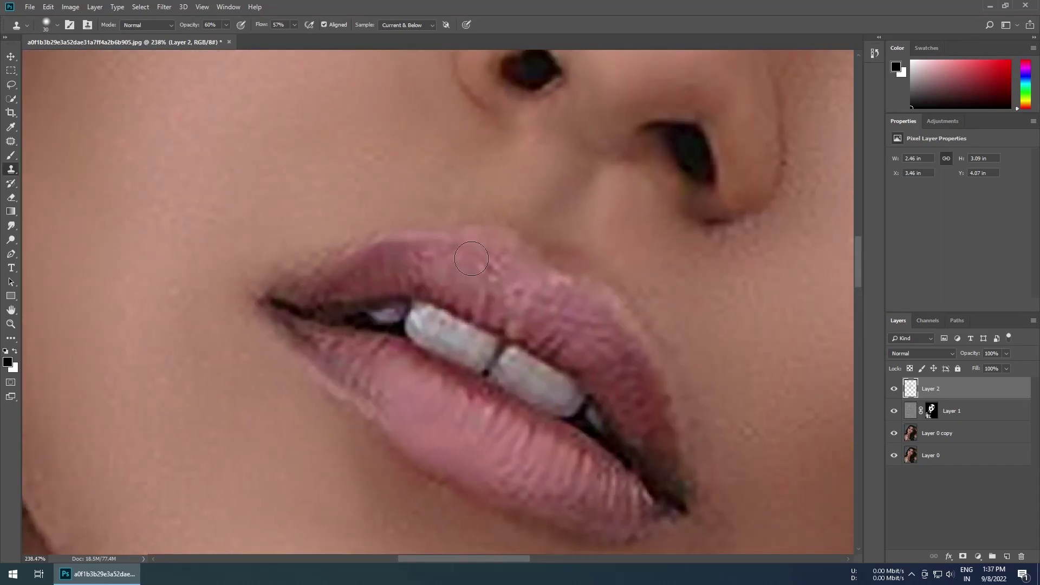
{"action": "left_click", "coordinate": [519, 289]}
{"action": "key", "text": "bracketright"}
{"action": "scroll", "coordinate": [629, 385], "scroll_direction": "down", "scroll_amount": 2}
{"action": "scroll", "coordinate": [628, 385], "scroll_direction": "right", "scroll_amount": 2}
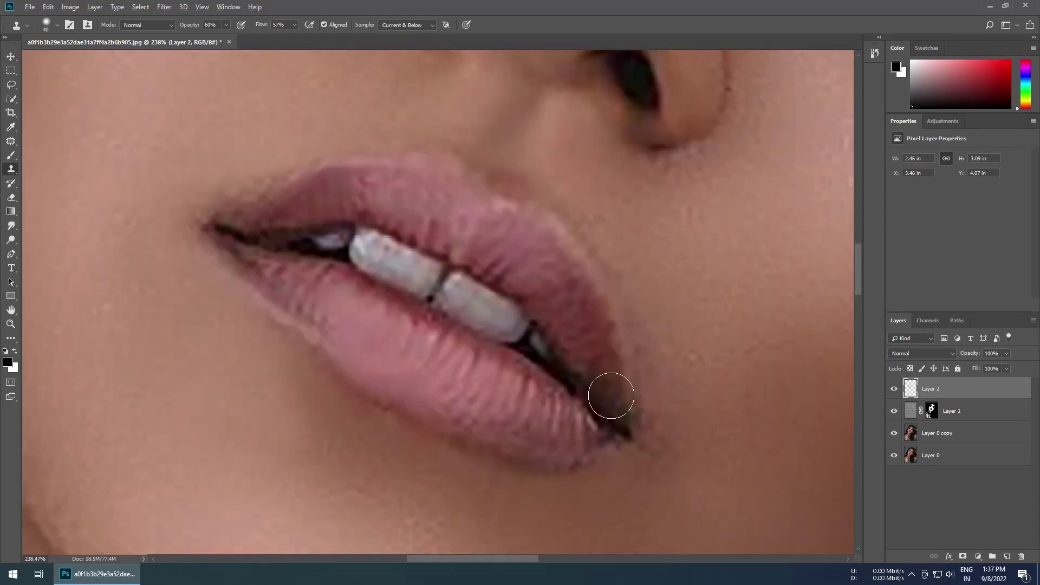
{"action": "key", "text": "bracketleft"}
{"action": "key", "text": "bracketleft"}
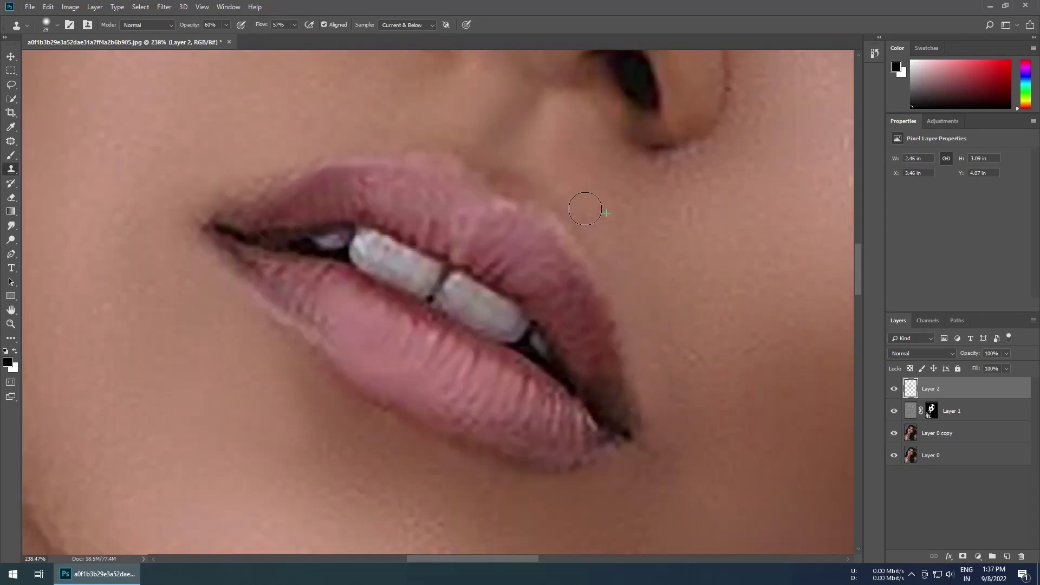
{"action": "left_click", "coordinate": [532, 186]}
{"action": "scroll", "coordinate": [294, 163], "scroll_direction": "down", "scroll_amount": 5}
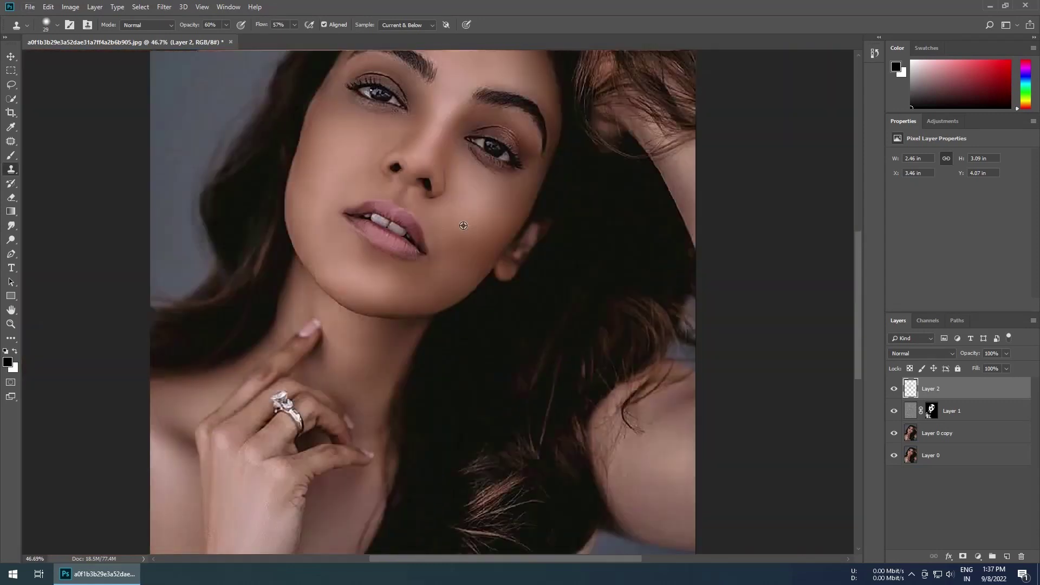
{"action": "scroll", "coordinate": [392, 331], "scroll_direction": "up", "scroll_amount": 5}
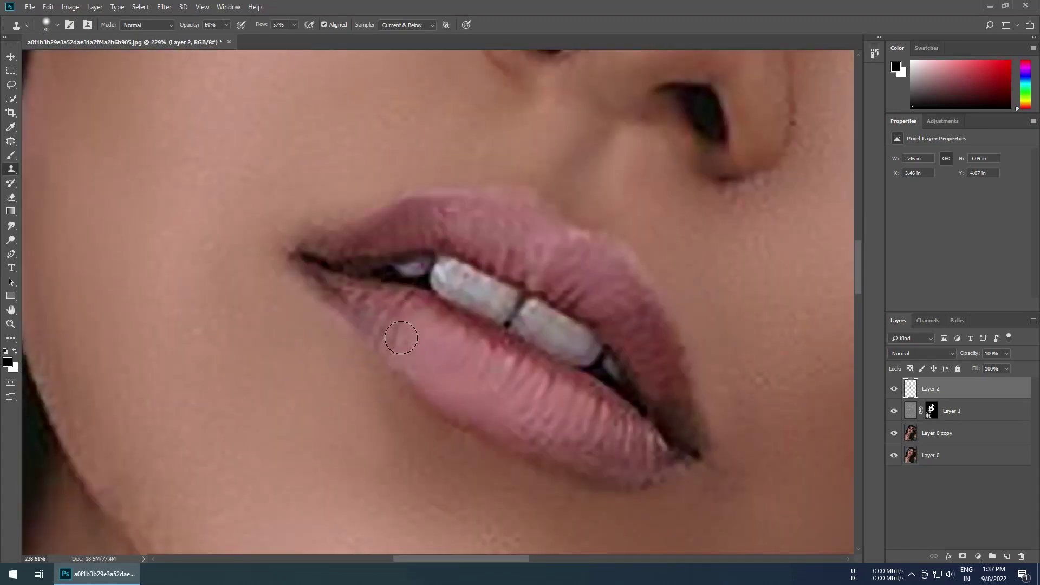
{"action": "scroll", "coordinate": [282, 271], "scroll_direction": "down", "scroll_amount": 5}
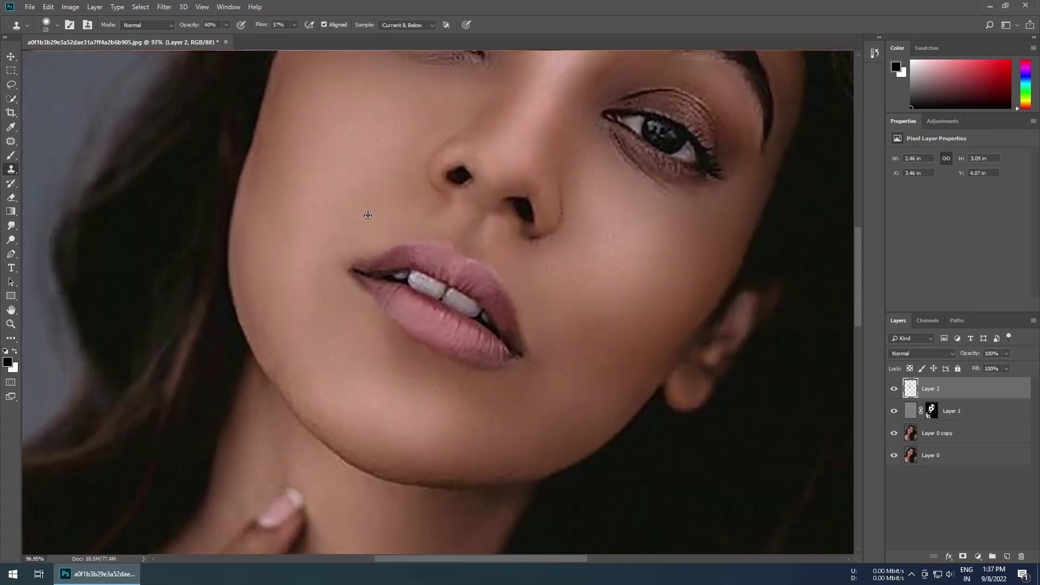
{"action": "scroll", "coordinate": [360, 314], "scroll_direction": "up", "scroll_amount": 5}
{"action": "scroll", "coordinate": [482, 432], "scroll_direction": "down", "scroll_amount": 5}
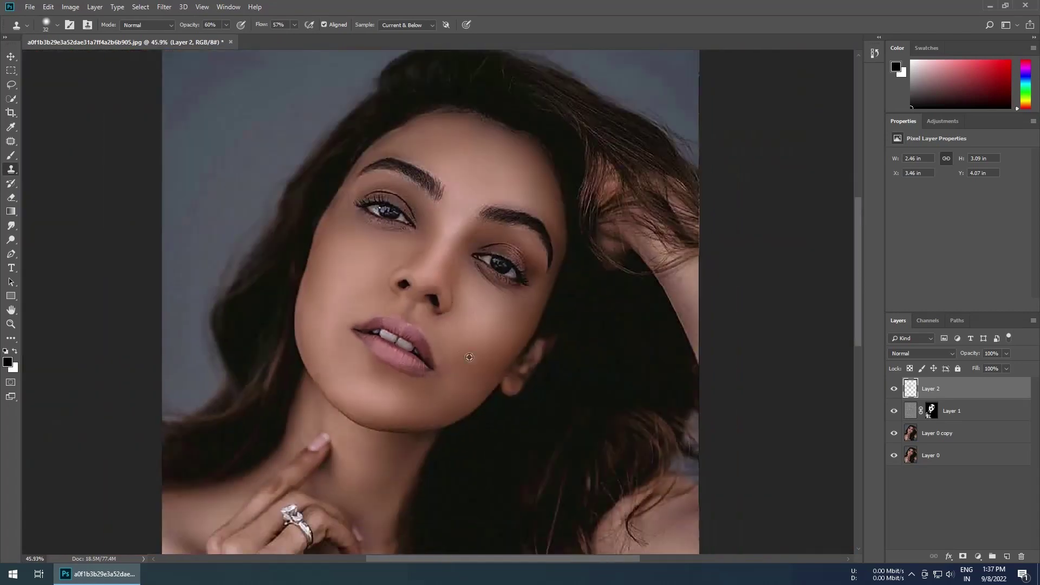
{"action": "scroll", "coordinate": [471, 360], "scroll_direction": "up", "scroll_amount": 2}
{"action": "scroll", "coordinate": [388, 488], "scroll_direction": "up", "scroll_amount": 1}
Clone-stamp over the upper and lower front teeth on Layer 2 to smooth and even their tone.
{"action": "left_click", "coordinate": [13, 197]}
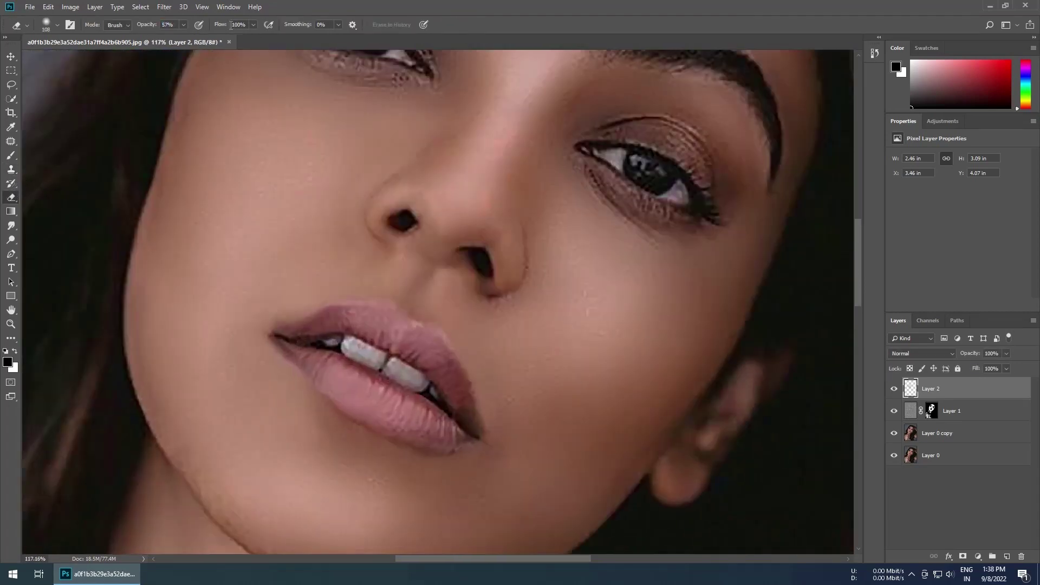
{"action": "scroll", "coordinate": [278, 380], "scroll_direction": "down", "scroll_amount": 3}
{"action": "left_click", "coordinate": [11, 169]}
{"action": "scroll", "coordinate": [292, 433], "scroll_direction": "up", "scroll_amount": 6}
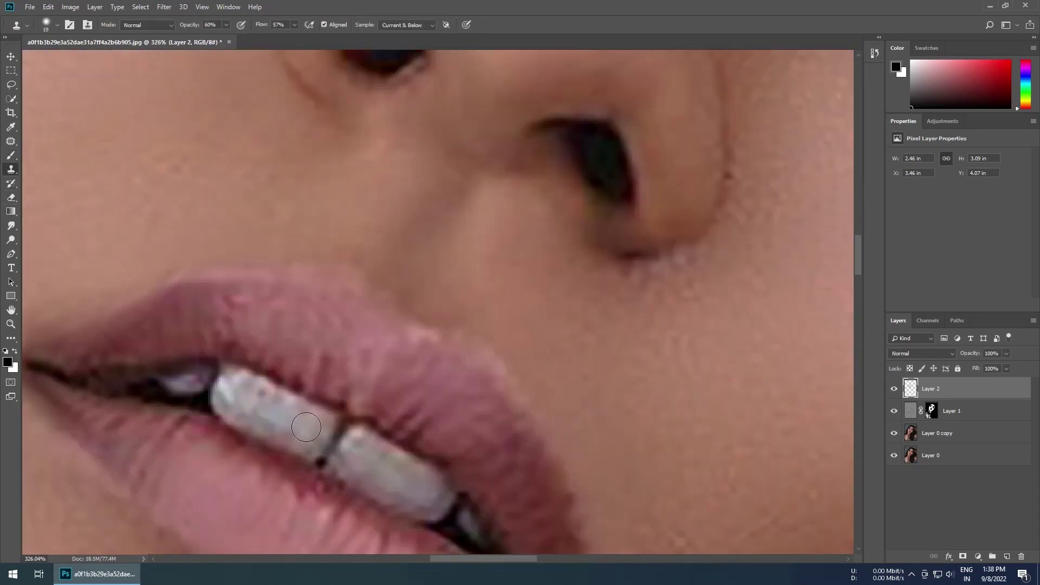
{"action": "left_click_drag", "start_coordinate": [265, 402], "coordinate": [225, 406]}
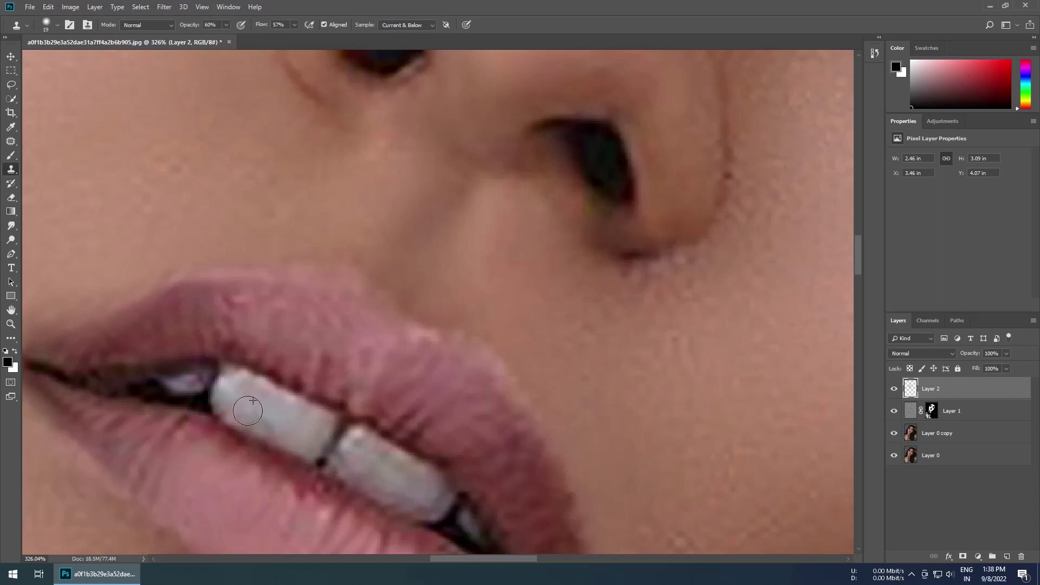
{"action": "left_click_drag", "start_coordinate": [390, 487], "coordinate": [341, 459]}
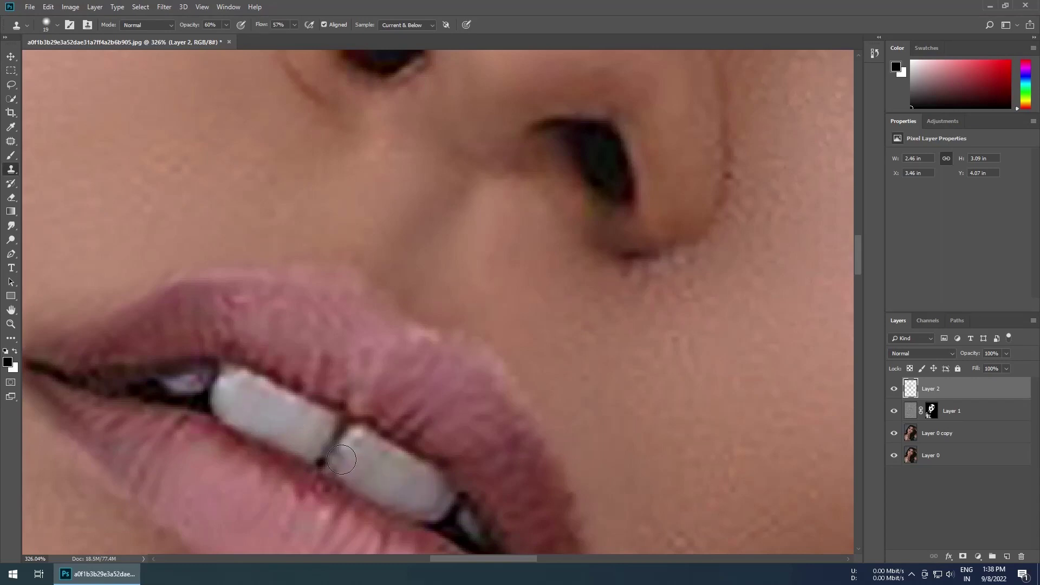
{"action": "scroll", "coordinate": [362, 453], "scroll_direction": "down", "scroll_amount": 5}
Zoom in on the eye area and fine-tune the Clone Stamp brush size for detail work near the lashes.
{"action": "scroll", "coordinate": [481, 461], "scroll_direction": "up", "scroll_amount": 5}
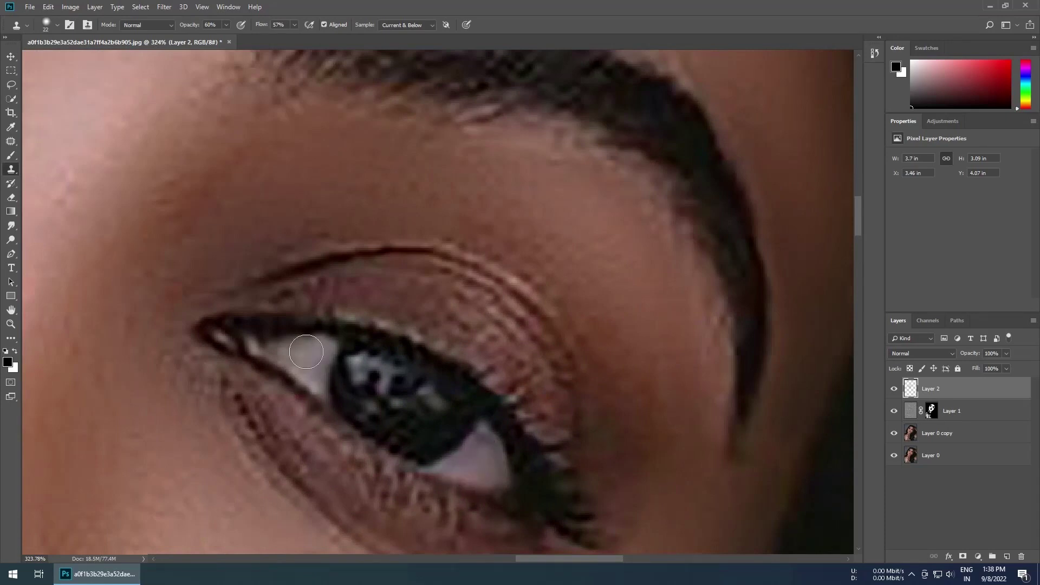
{"action": "scroll", "coordinate": [404, 416], "scroll_direction": "down", "scroll_amount": 1}
{"action": "scroll", "coordinate": [378, 420], "scroll_direction": "up", "scroll_amount": 2}
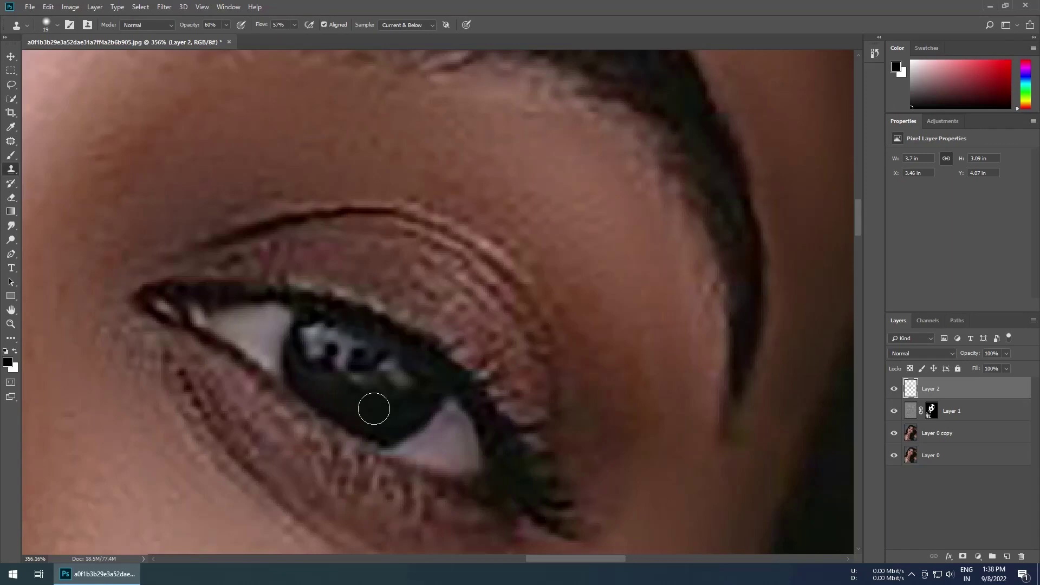
{"action": "key", "text": "bracketleft"}
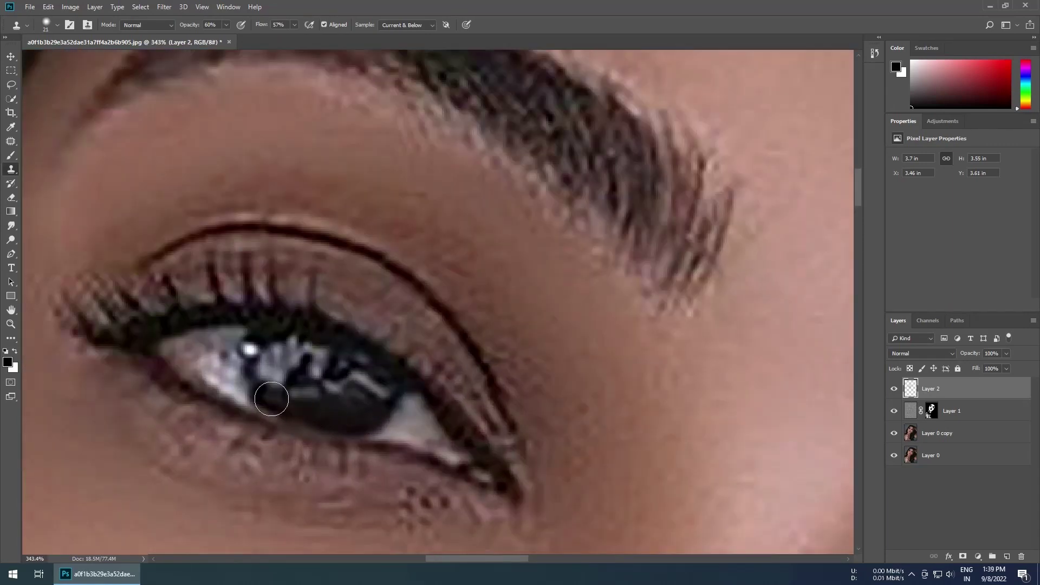
{"action": "key", "text": "bracketleft"}
{"action": "scroll", "coordinate": [264, 383], "scroll_direction": "up", "scroll_amount": 4}
{"action": "key", "text": "bracketright"}
{"action": "key", "text": "bracketright"}
{"action": "key", "text": "bracketright"}
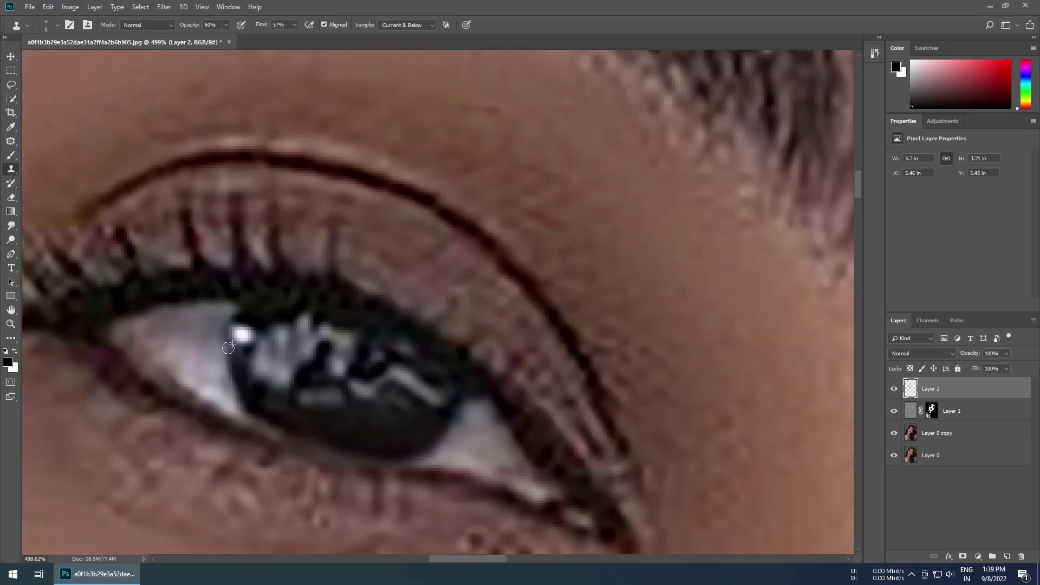
{"action": "scroll", "coordinate": [395, 433], "scroll_direction": "down", "scroll_amount": 3}
{"action": "scroll", "coordinate": [169, 347], "scroll_direction": "down", "scroll_amount": 2}
{"action": "key", "text": "bracketright"}
{"action": "key", "text": "bracketright"}
{"action": "key", "text": "bracketright"}
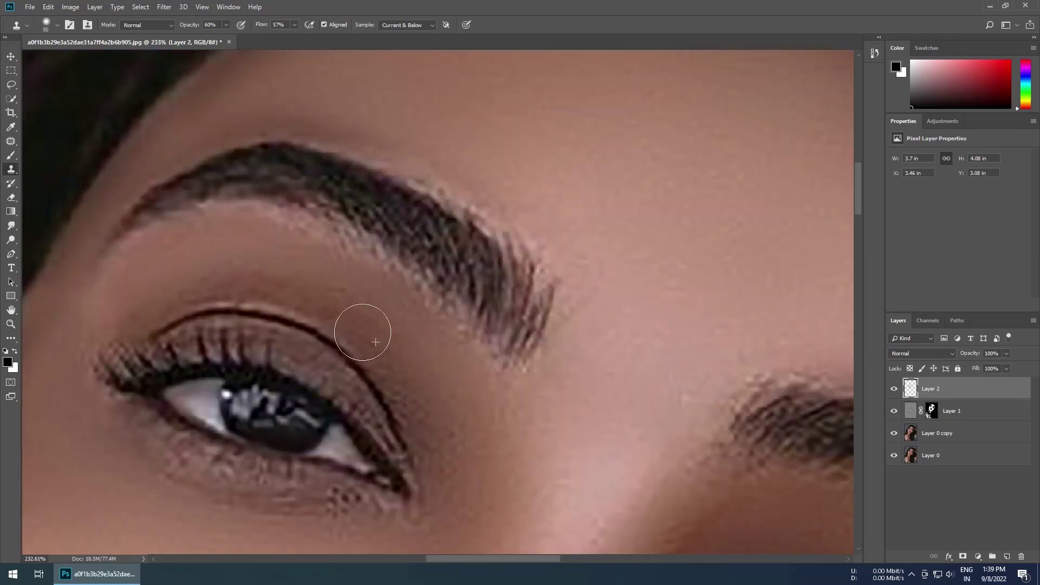
{"action": "key", "text": "bracketleft"}
{"action": "key", "text": "bracketleft"}
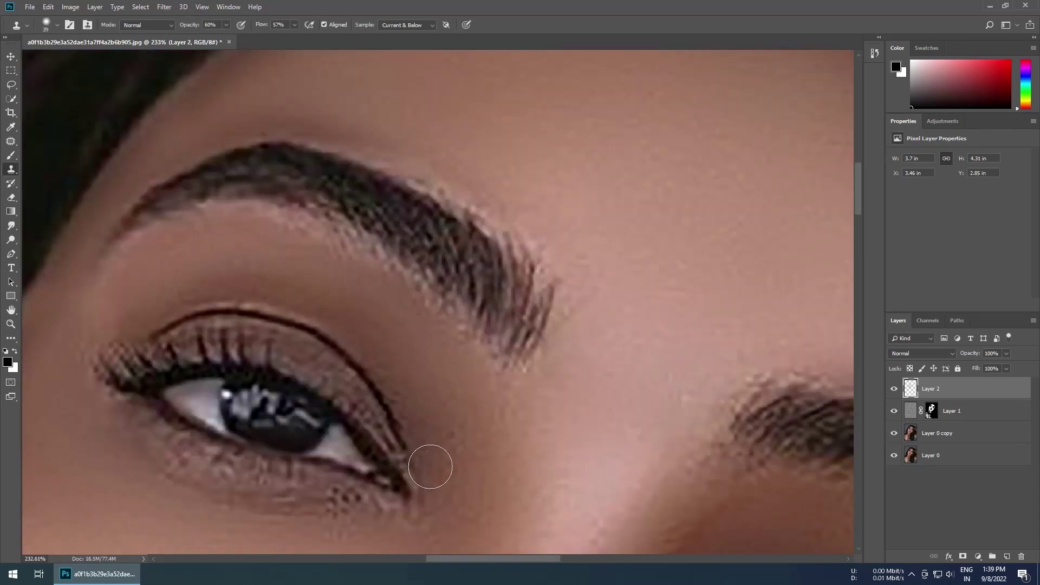
{"action": "scroll", "coordinate": [418, 414], "scroll_direction": "down", "scroll_amount": 1}
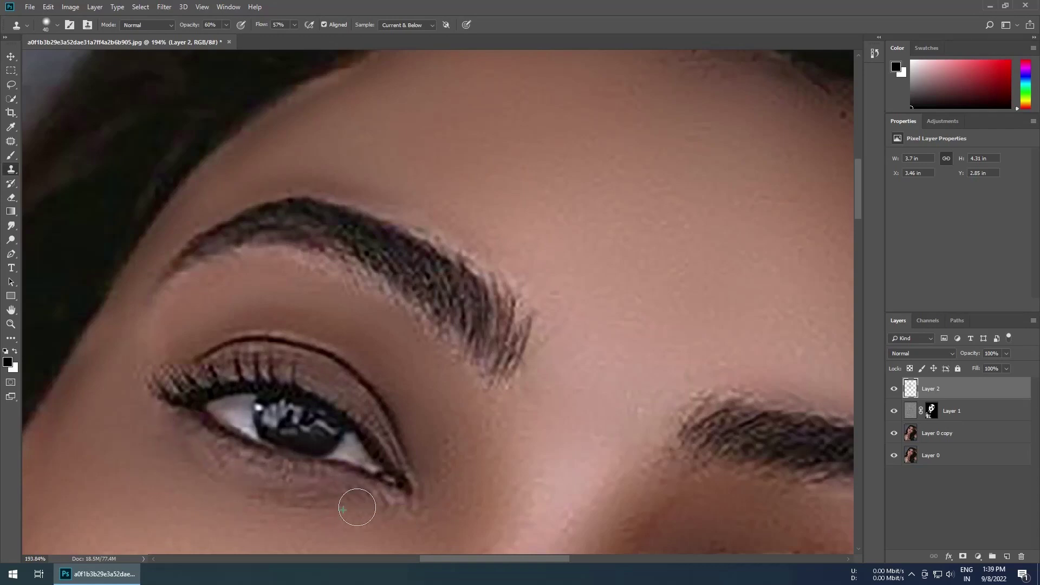
{"action": "scroll", "coordinate": [387, 421], "scroll_direction": "down", "scroll_amount": 3}
{"action": "scroll", "coordinate": [387, 421], "scroll_direction": "up", "scroll_amount": 3}
Shrink the clone brush and clone clean skin along the eyebrow.
{"action": "right_click", "coordinate": [320, 386]}
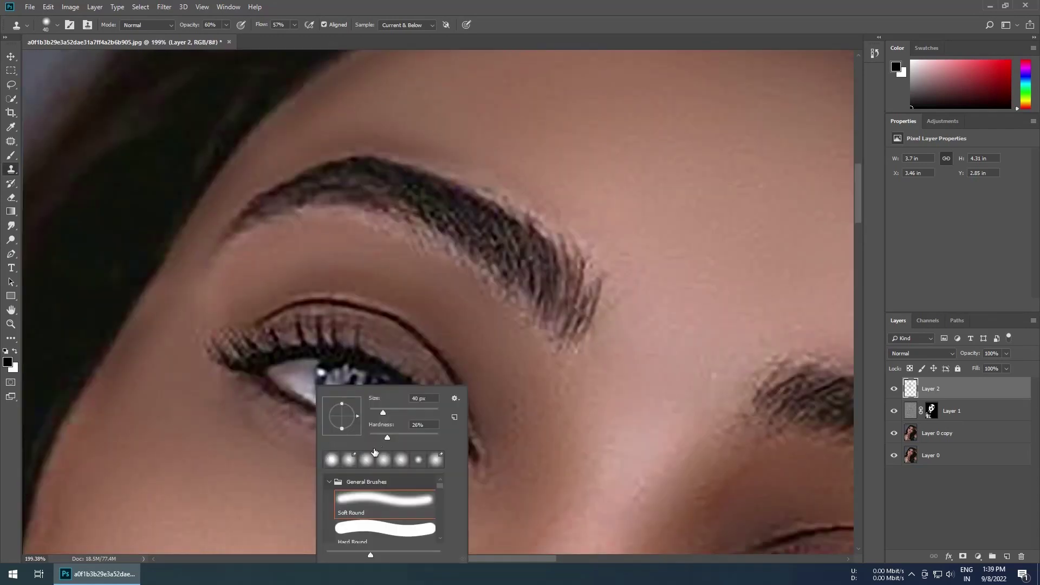
{"action": "scroll", "coordinate": [523, 465], "scroll_direction": "up", "scroll_amount": 2}
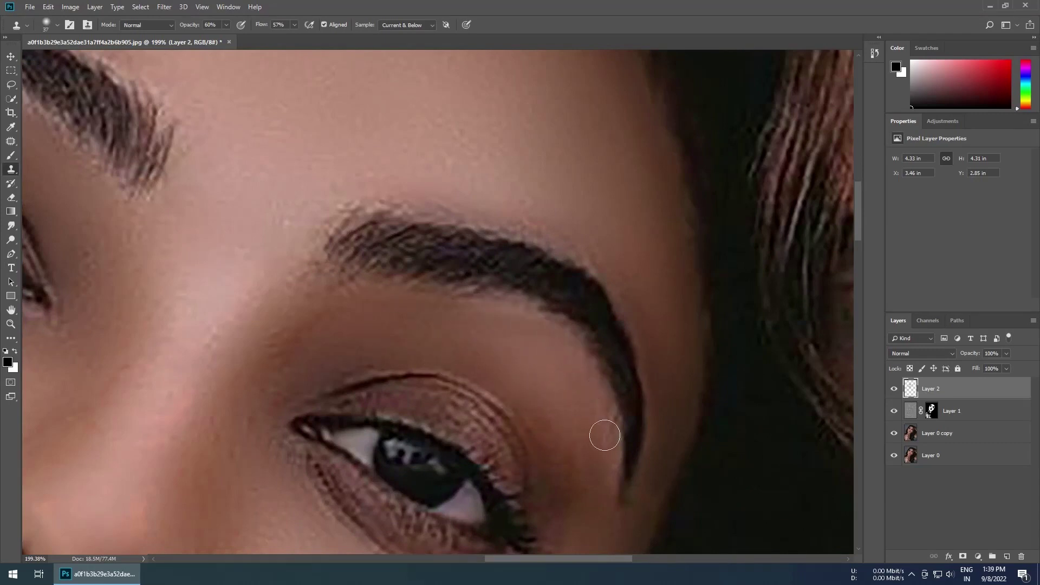
{"action": "scroll", "coordinate": [599, 435], "scroll_direction": "down", "scroll_amount": 2}
{"action": "scroll", "coordinate": [414, 239], "scroll_direction": "up", "scroll_amount": 2}
{"action": "right_click", "coordinate": [420, 299]}
{"action": "key", "text": "Escape"}
{"action": "key", "text": "bracketleft"}
{"action": "key", "text": "bracketleft"}
{"action": "scroll", "coordinate": [460, 287], "scroll_direction": "up", "scroll_amount": 2}
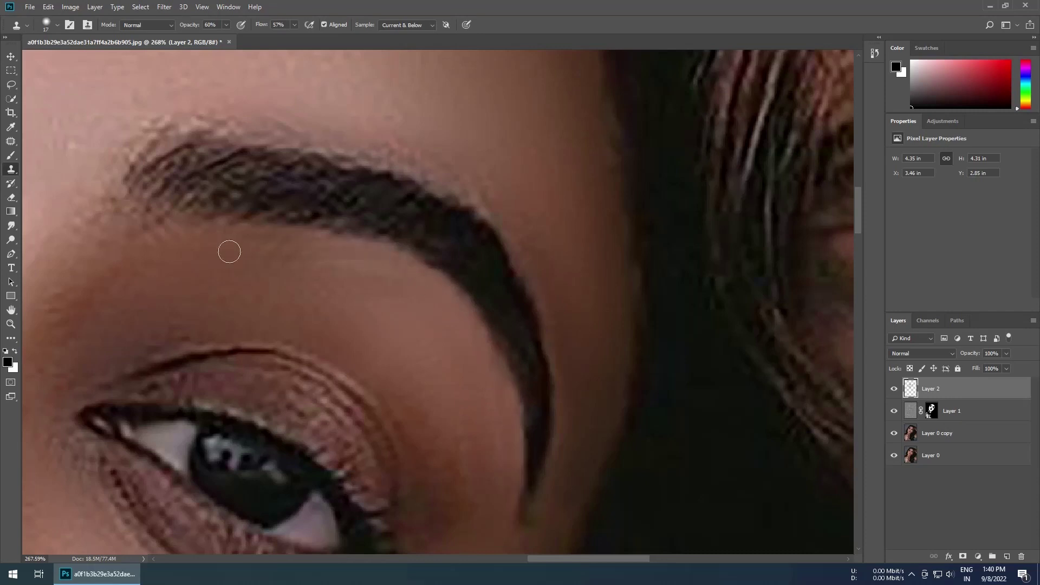
{"action": "scroll", "coordinate": [230, 248], "scroll_direction": "up", "scroll_amount": 2}
{"action": "scroll", "coordinate": [230, 249], "scroll_direction": "left", "scroll_amount": 1}
{"action": "key", "text": "bracketright"}
{"action": "key", "text": "bracketright"}
{"action": "key", "text": "bracketright"}
{"action": "key", "text": "bracketleft"}
{"action": "key", "text": "bracketleft"}
{"action": "left_click_drag", "start_coordinate": [295, 220], "coordinate": [476, 209]}
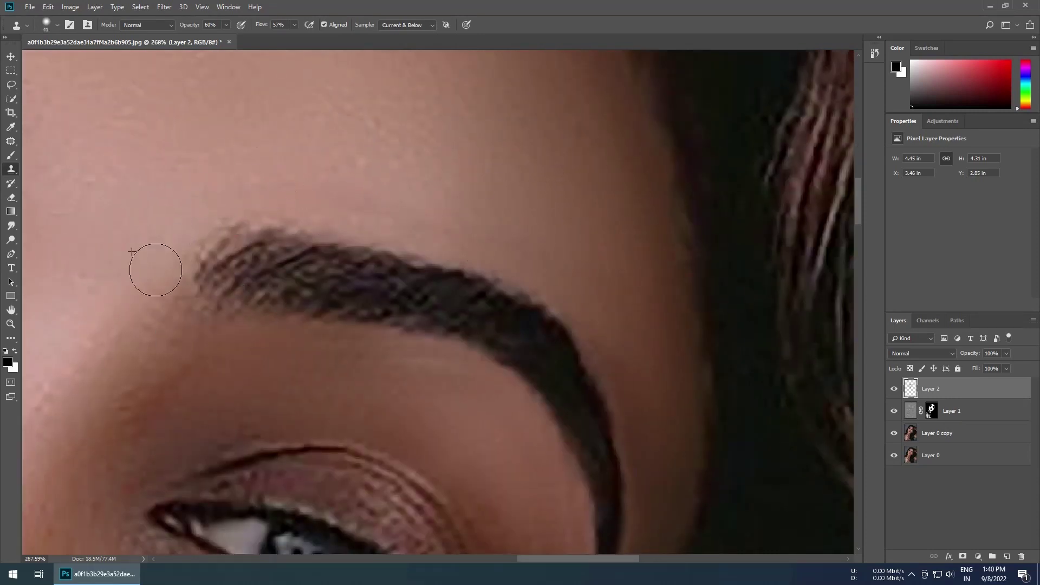
Clone smooth skin above and around the brow with a slightly larger brush.
{"action": "scroll", "coordinate": [154, 268], "scroll_direction": "down", "scroll_amount": 4}
{"action": "scroll", "coordinate": [441, 290], "scroll_direction": "down", "scroll_amount": 3}
{"action": "scroll", "coordinate": [311, 157], "scroll_direction": "up", "scroll_amount": 4}
{"action": "key", "text": "bracketright"}
{"action": "key", "text": "bracketright"}
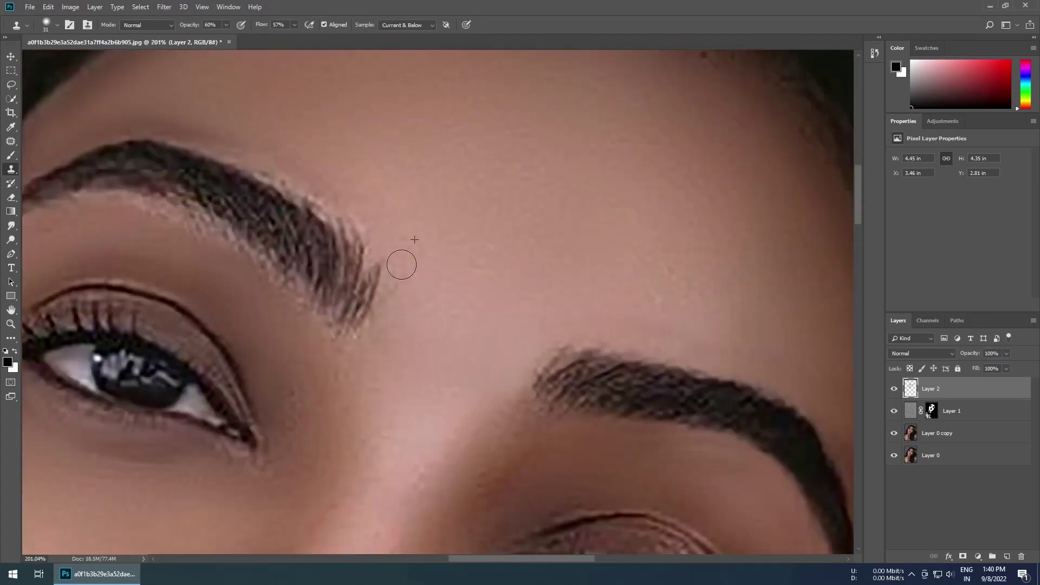
{"action": "left_click_drag", "start_coordinate": [400, 262], "coordinate": [361, 214]}
{"action": "left_click_drag", "start_coordinate": [190, 134], "coordinate": [395, 207]}
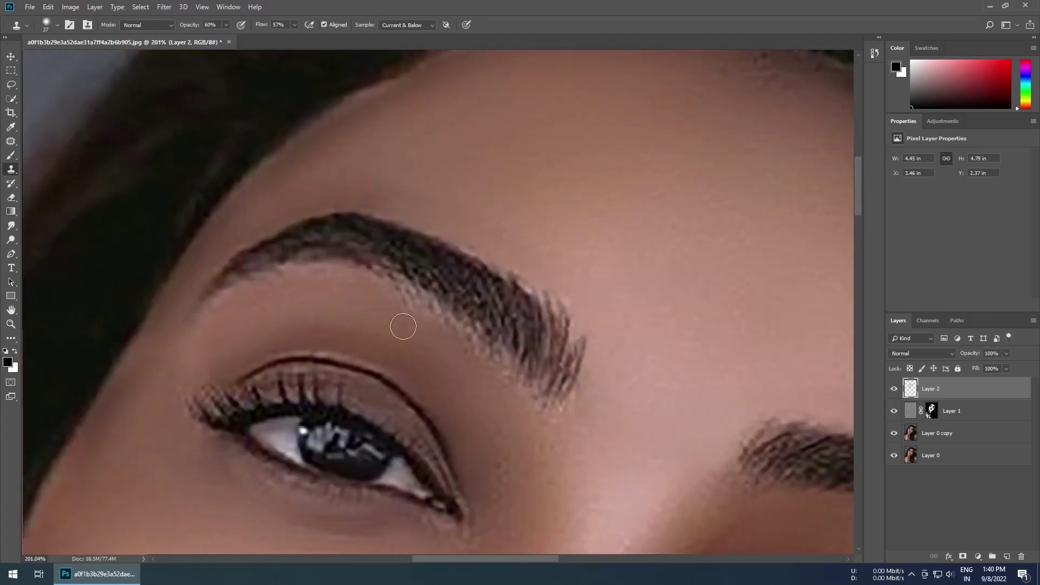
{"action": "key", "text": "bracketright"}
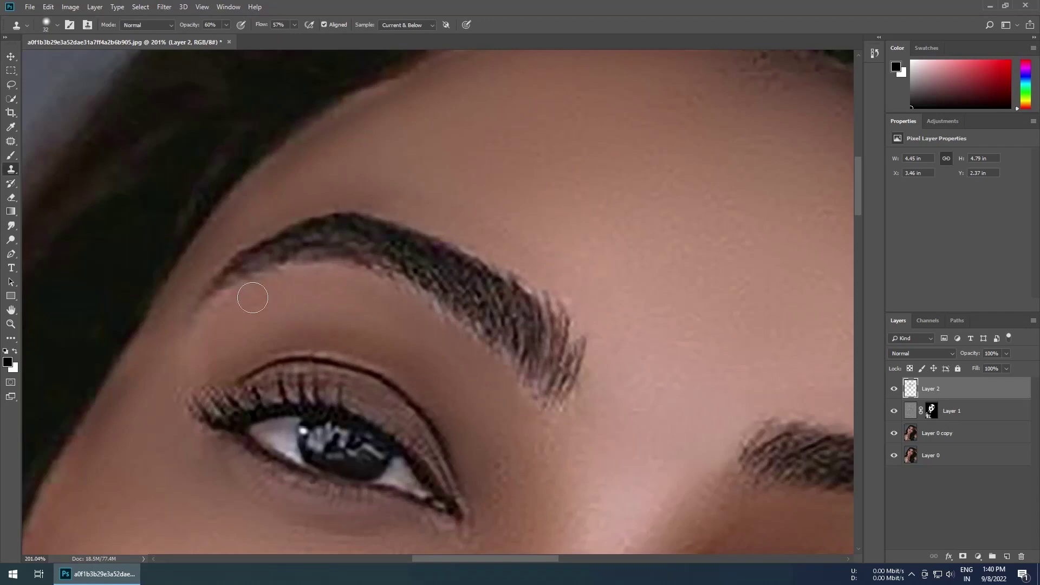
Move over the forehead and other eye, fine-tuning the clone brush size with [ and ].
{"action": "scroll", "coordinate": [253, 299], "scroll_direction": "down", "scroll_amount": 3}
{"action": "scroll", "coordinate": [472, 226], "scroll_direction": "up", "scroll_amount": 3}
{"action": "scroll", "coordinate": [569, 162], "scroll_direction": "down", "scroll_amount": 1}
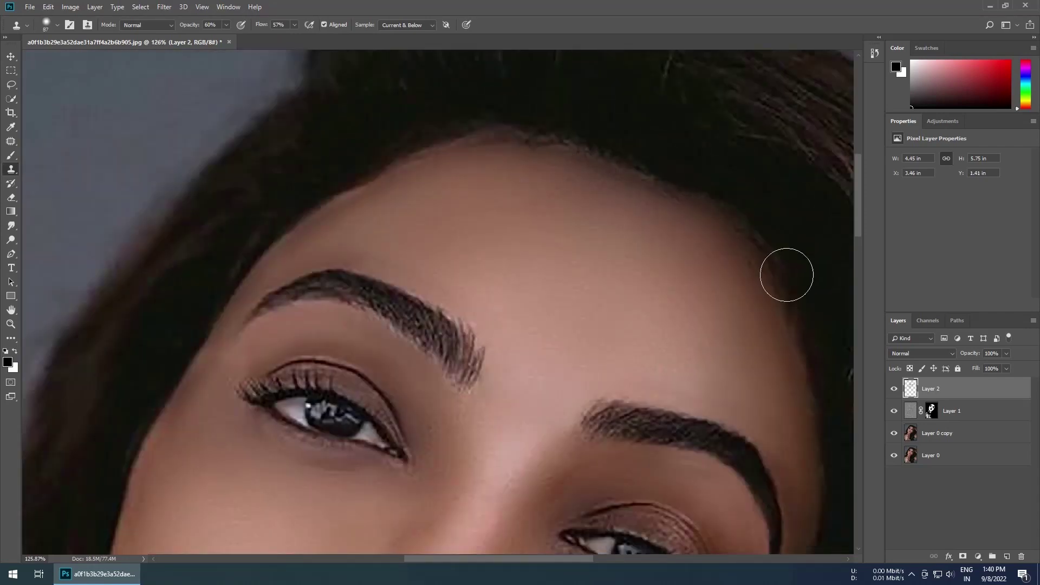
{"action": "scroll", "coordinate": [786, 274], "scroll_direction": "down", "scroll_amount": 2}
{"action": "key", "text": "bracketleft"}
{"action": "scroll", "coordinate": [604, 248], "scroll_direction": "down", "scroll_amount": 1}
{"action": "scroll", "coordinate": [588, 211], "scroll_direction": "down", "scroll_amount": 1}
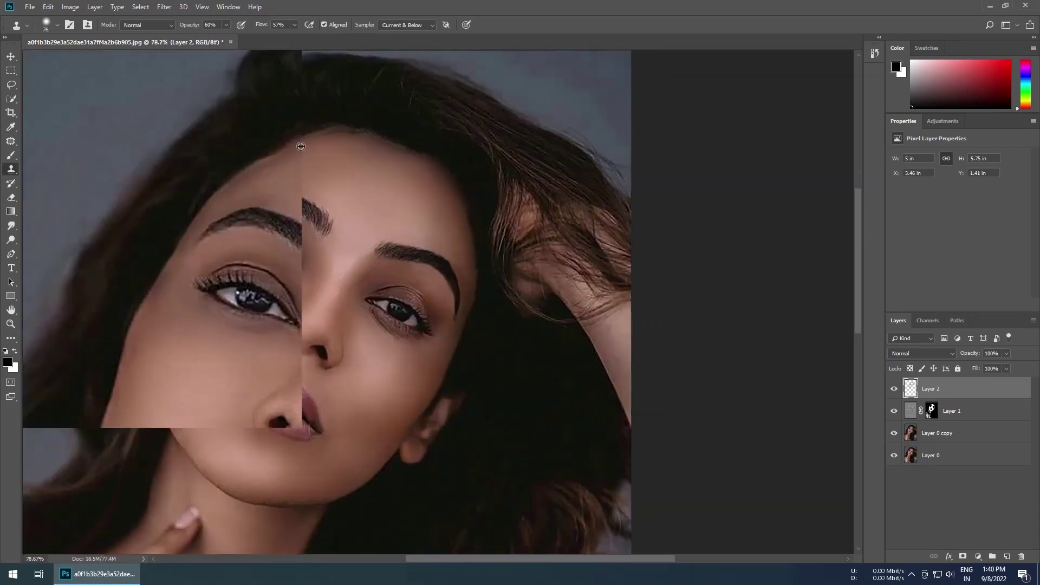
{"action": "scroll", "coordinate": [301, 147], "scroll_direction": "up", "scroll_amount": 3}
{"action": "key", "text": "bracketleft"}
{"action": "key", "text": "bracketleft"}
{"action": "key", "text": "bracketleft"}
{"action": "scroll", "coordinate": [233, 179], "scroll_direction": "left", "scroll_amount": 3}
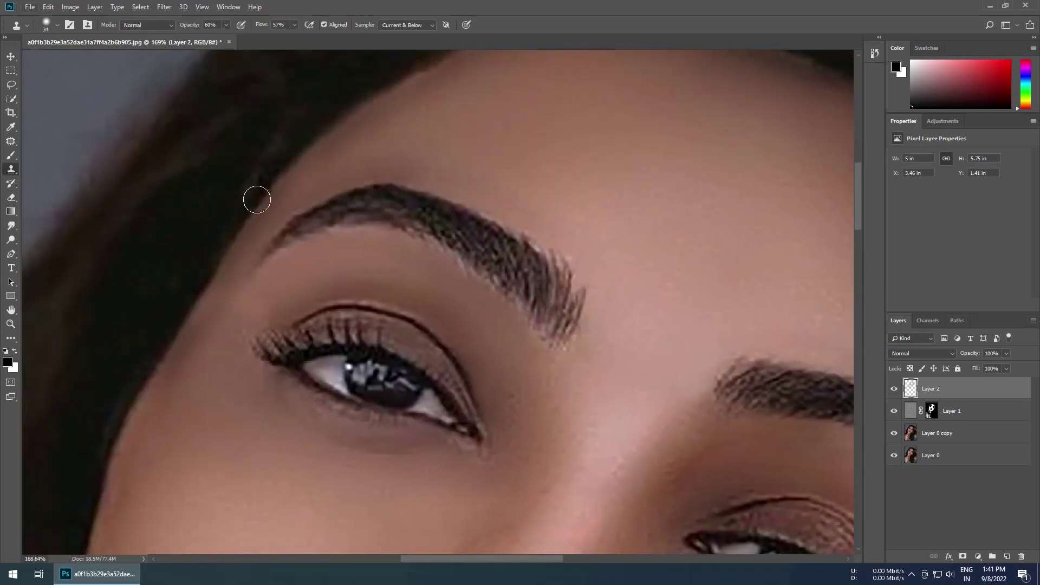
{"action": "scroll", "coordinate": [249, 260], "scroll_direction": "down", "scroll_amount": 2}
{"action": "scroll", "coordinate": [461, 315], "scroll_direction": "down", "scroll_amount": 1}
{"action": "key", "text": "bracketright"}
{"action": "key", "text": "bracketright"}
{"action": "key", "text": "bracketright"}
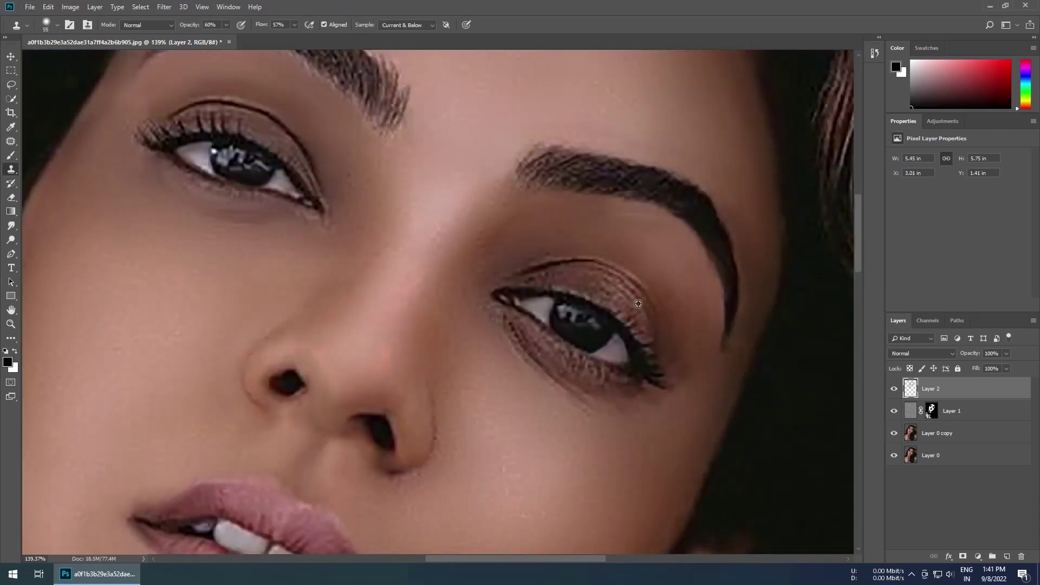
{"action": "scroll", "coordinate": [638, 304], "scroll_direction": "up", "scroll_amount": 1}
{"action": "key", "text": "bracketleft"}
{"action": "scroll", "coordinate": [524, 273], "scroll_direction": "up", "scroll_amount": 1}
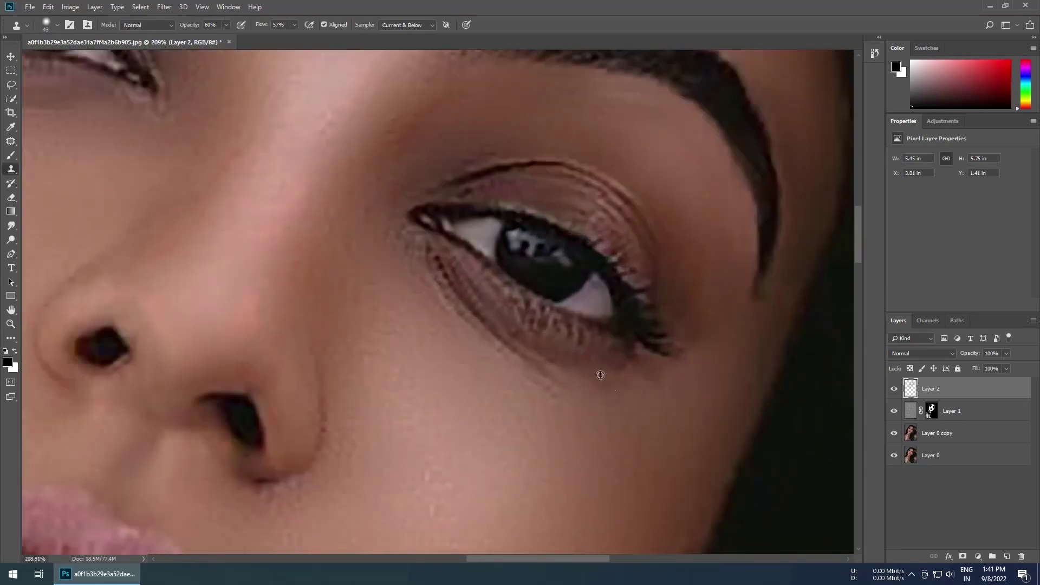
{"action": "key", "text": "bracketright"}
{"action": "key", "text": "bracketright"}
Clone-smooth the skin along the chin edge and left jawline.
{"action": "left_click_drag", "start_coordinate": [404, 265], "coordinate": [448, 406]}
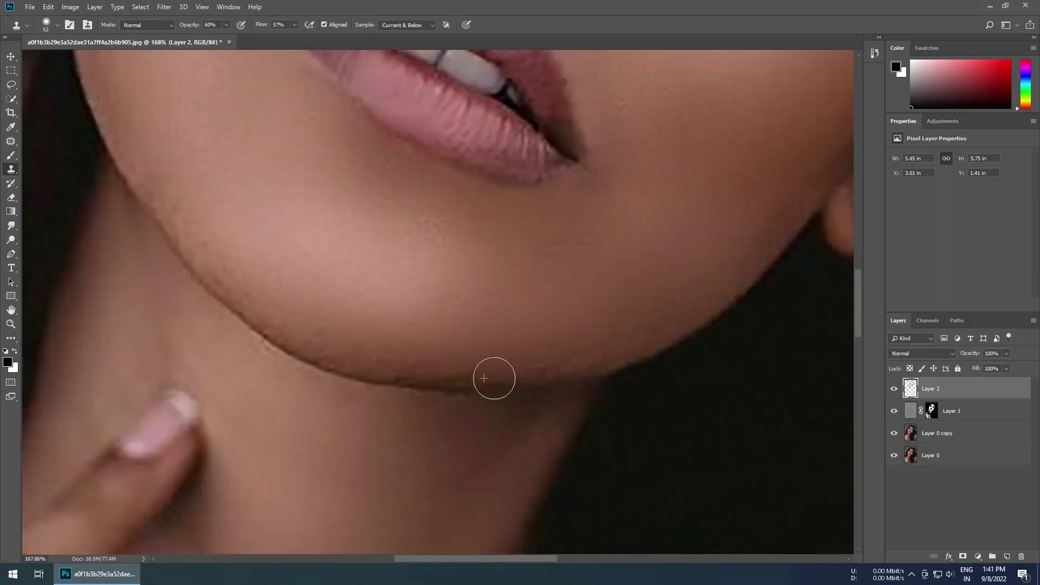
{"action": "key", "text": "bracketleft"}
{"action": "scroll", "coordinate": [465, 372], "scroll_direction": "up", "scroll_amount": 1}
{"action": "key", "text": "bracketleft"}
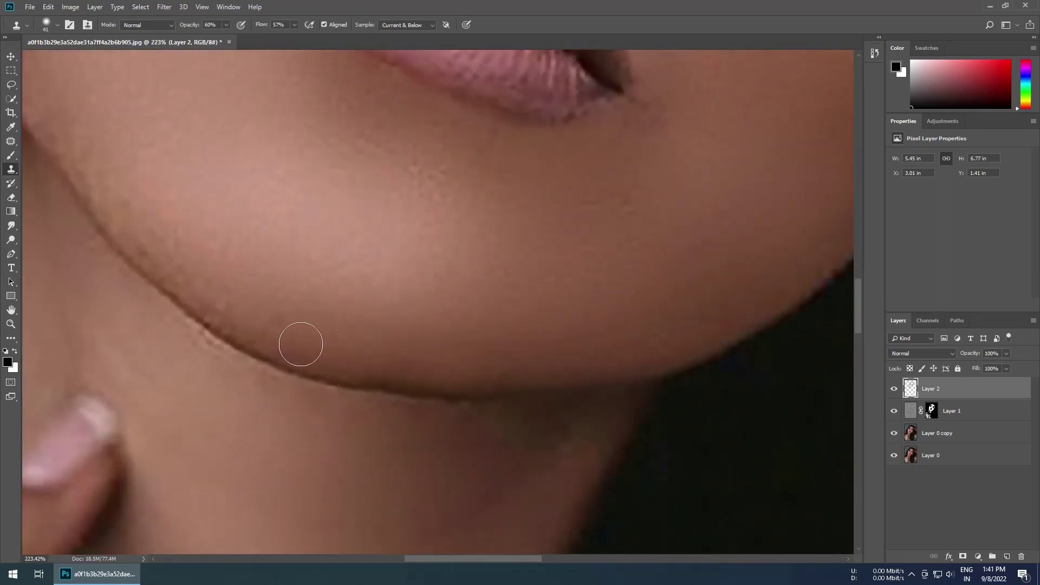
{"action": "left_click_drag", "start_coordinate": [208, 331], "coordinate": [304, 365]}
{"action": "key", "text": "bracketright"}
{"action": "key", "text": "bracketright"}
{"action": "left_click_drag", "start_coordinate": [274, 298], "coordinate": [316, 395]}
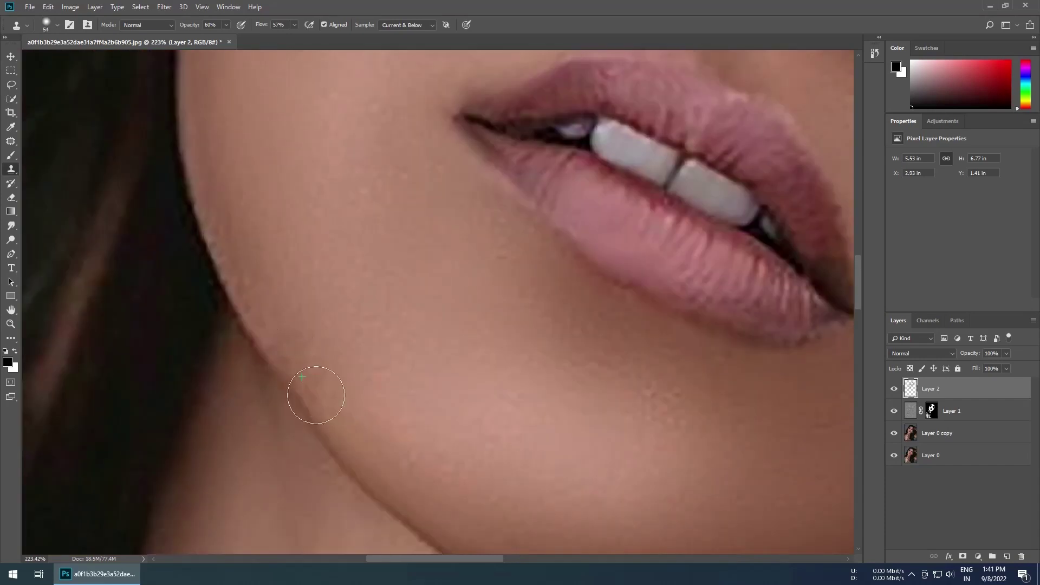
Review the whole photo, merge all visible layers into Layer 3, and launch Camera Raw Filter.
{"action": "key", "text": "ctrl+0"}
{"action": "key", "text": "bracketleft"}
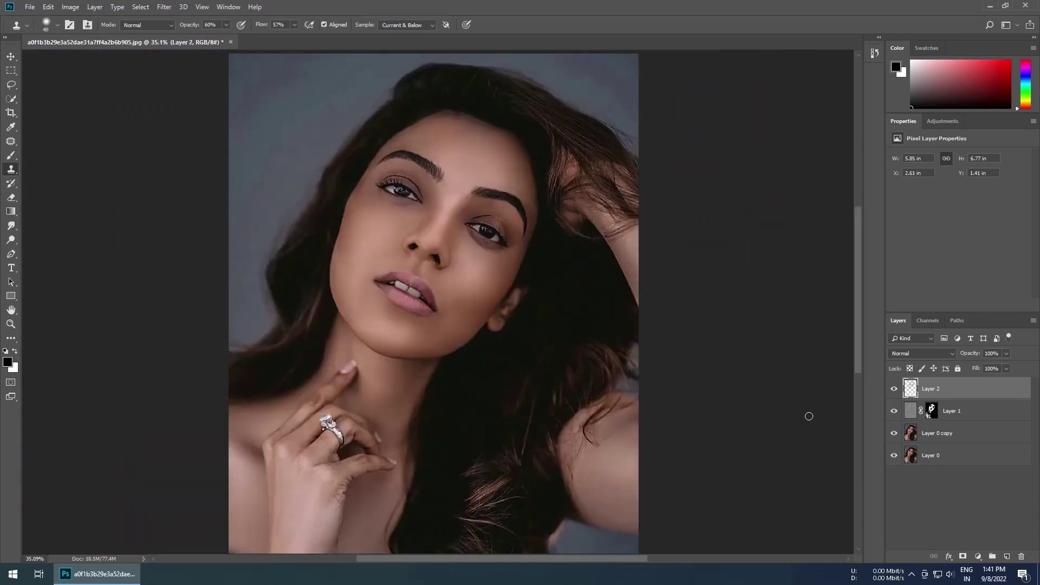
{"action": "mouse_move", "coordinate": [371, 175]}
{"action": "left_mouse_down"}
{"action": "mouse_move", "coordinate": [407, 222]}
{"action": "mouse_move", "coordinate": [363, 209]}
{"action": "left_mouse_up"}
{"action": "key", "text": "bracketleft"}
{"action": "scroll", "coordinate": [346, 320], "scroll_direction": "down", "scroll_amount": 5}
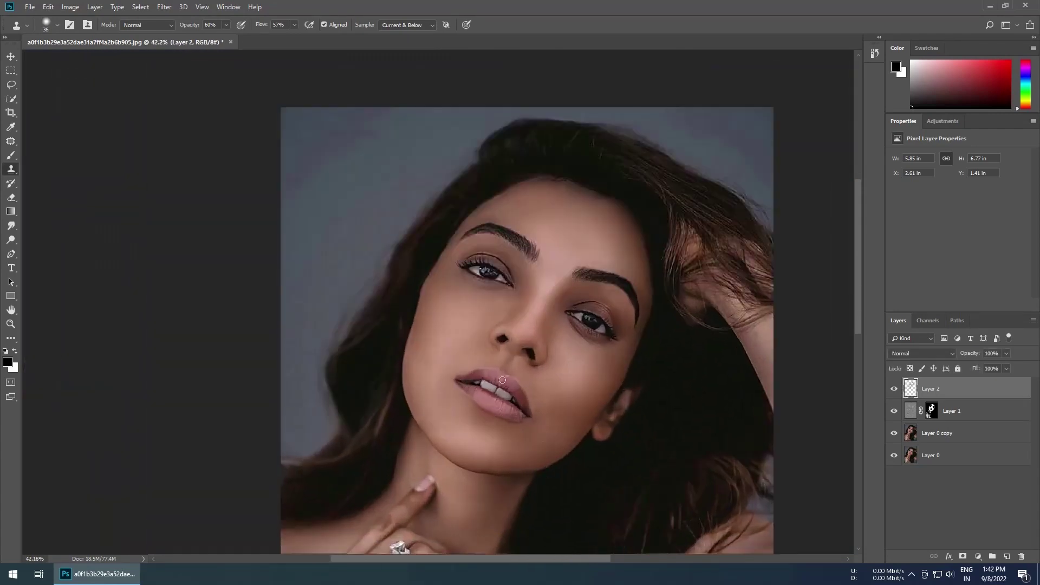
{"action": "scroll", "coordinate": [539, 284], "scroll_direction": "down", "scroll_amount": 3}
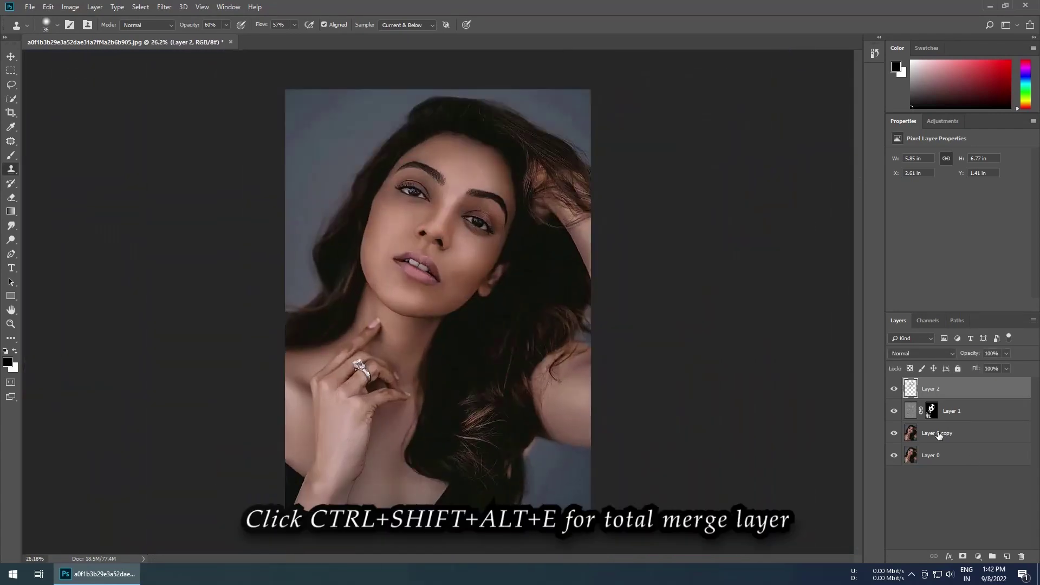
{"action": "key", "text": "ctrl+shift+alt+e"}
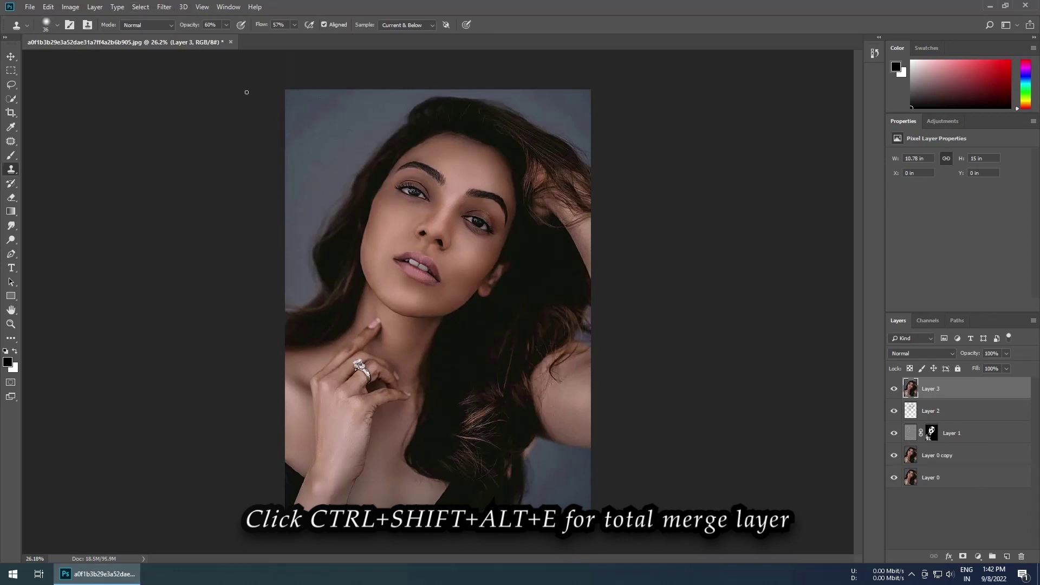
{"action": "left_click", "coordinate": [164, 7]}
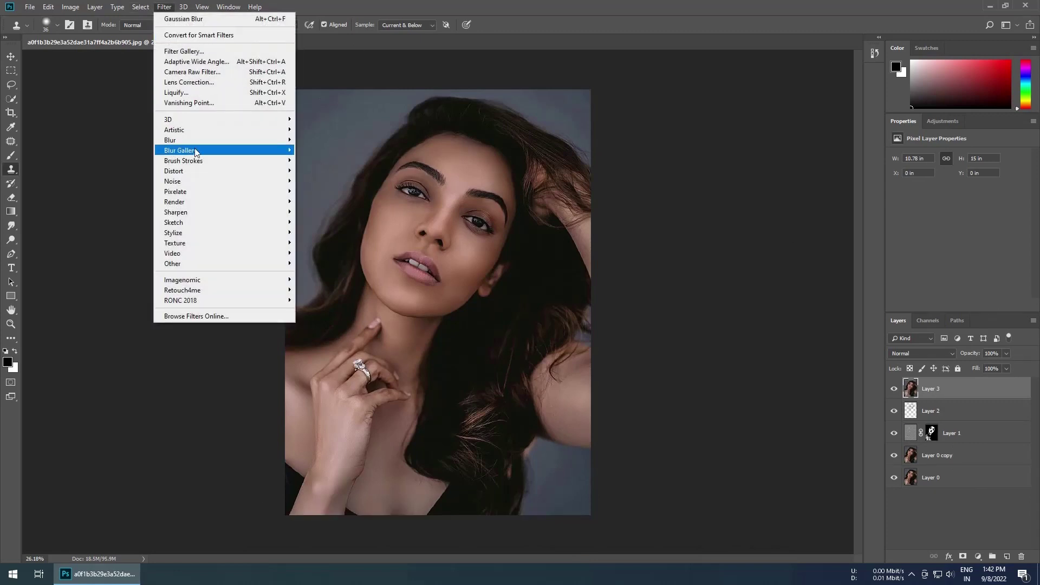
{"action": "left_click", "coordinate": [184, 75]}
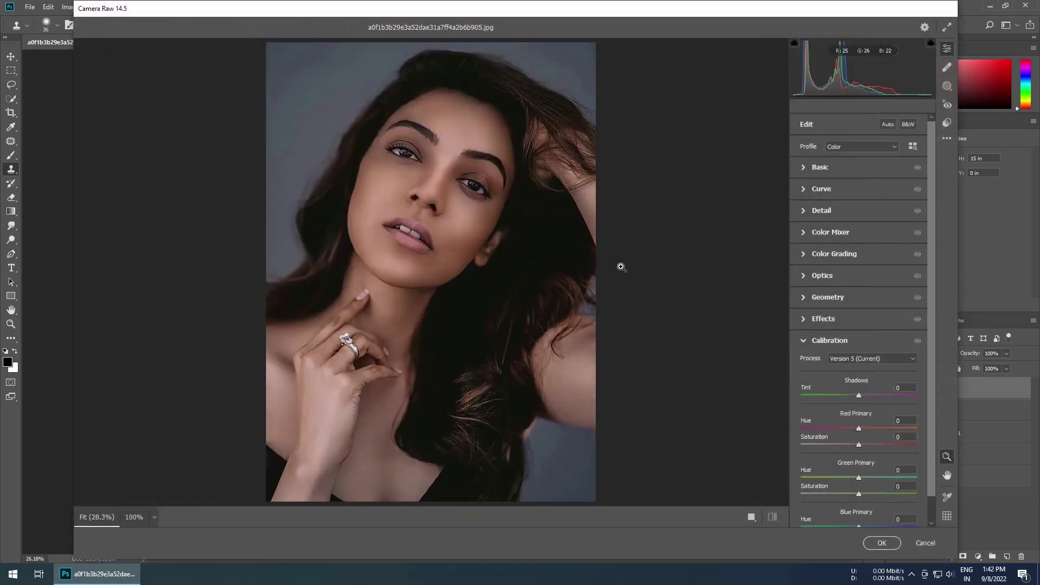
Raise Camera Raw contrast to +45 in Basic and expand Detail for sharpening and noise reduction 11.
{"action": "left_click", "coordinate": [804, 167]}
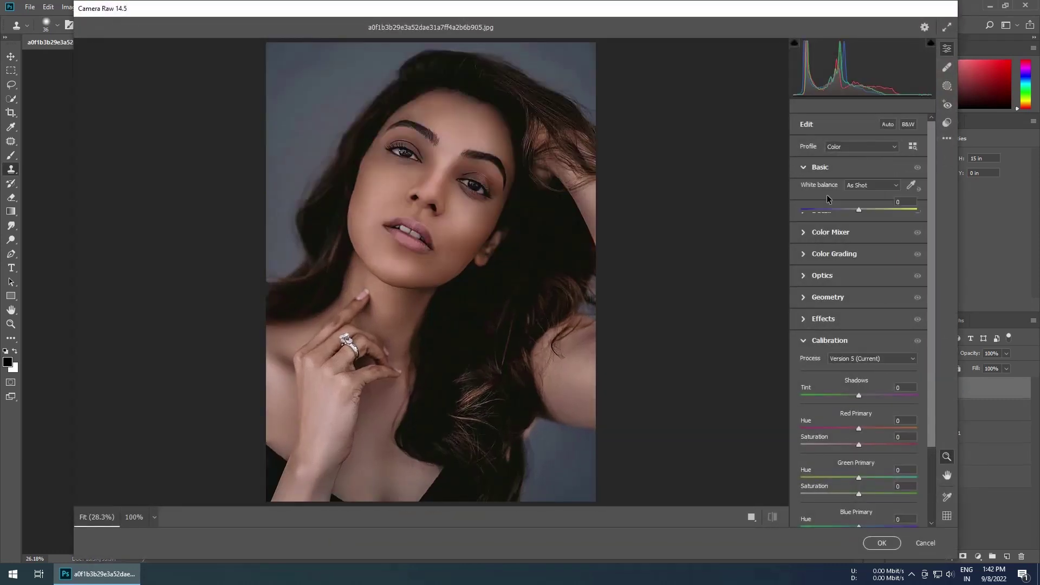
{"action": "mouse_move", "coordinate": [863, 269]}
{"action": "left_mouse_down"}
{"action": "mouse_move", "coordinate": [885, 273]}
{"action": "mouse_move", "coordinate": [868, 285]}
{"action": "mouse_move", "coordinate": [882, 303]}
{"action": "mouse_move", "coordinate": [862, 306]}
{"action": "left_mouse_up"}
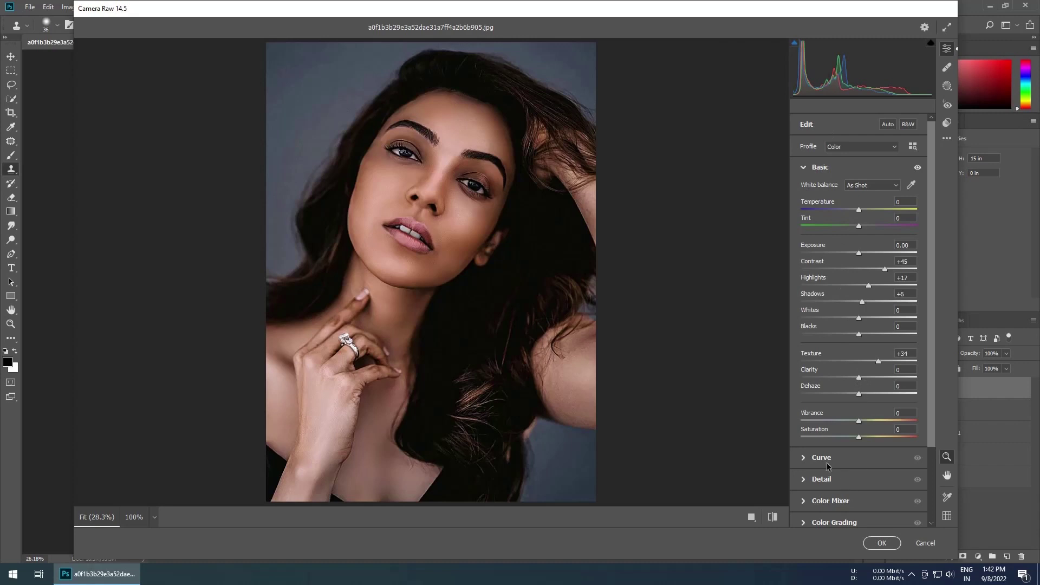
{"action": "left_click", "coordinate": [806, 479]}
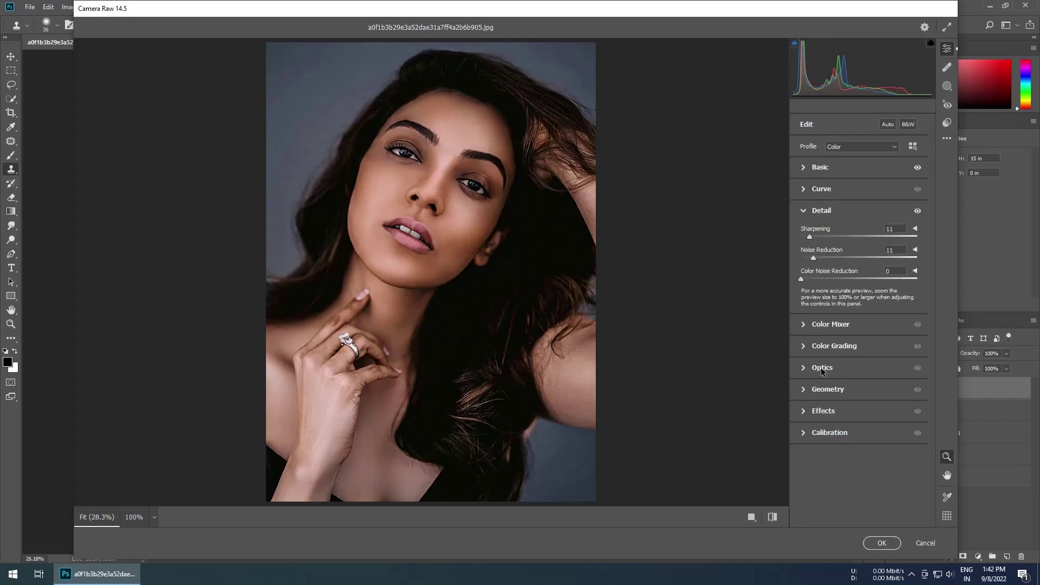
Shift skin hues redder, saturate and darken the oranges, set Blue Primary Hue -7, Saturation +17, and apply.
{"action": "left_click", "coordinate": [818, 324]}
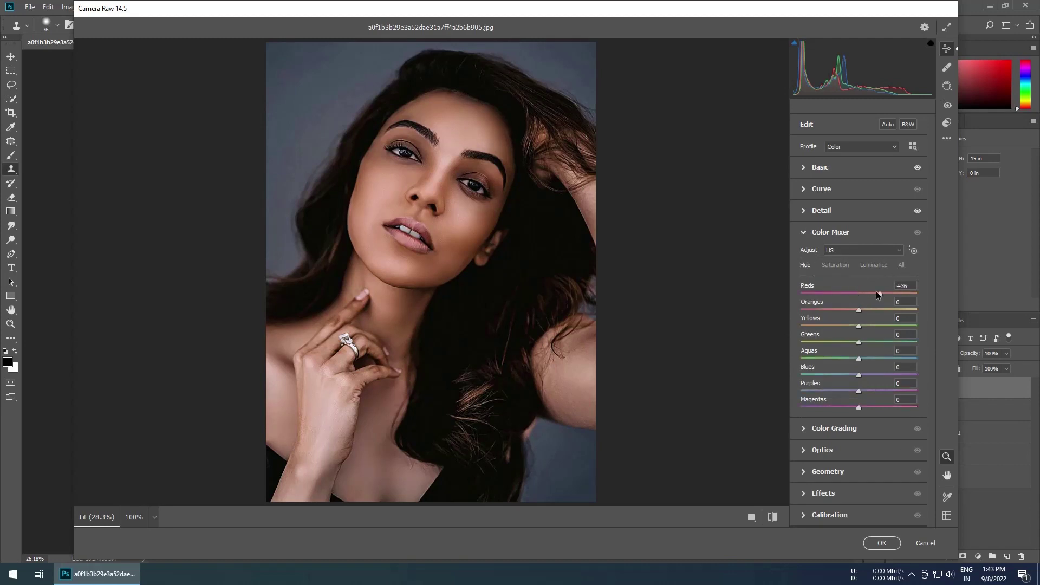
{"action": "left_click_drag", "start_coordinate": [850, 301], "coordinate": [838, 309]}
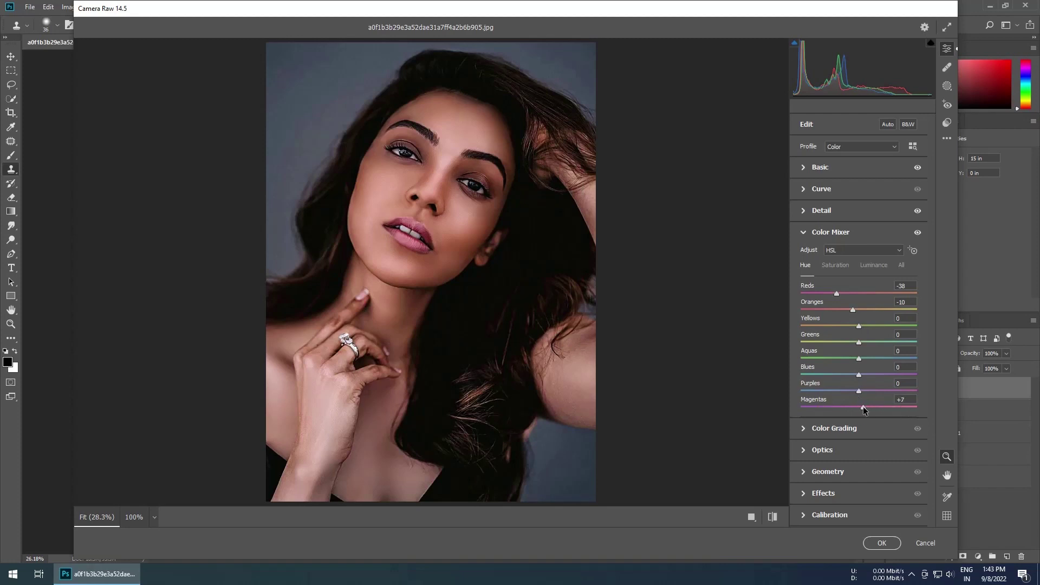
{"action": "left_click", "coordinate": [835, 265]}
{"action": "left_click_drag", "start_coordinate": [859, 309], "coordinate": [890, 310]}
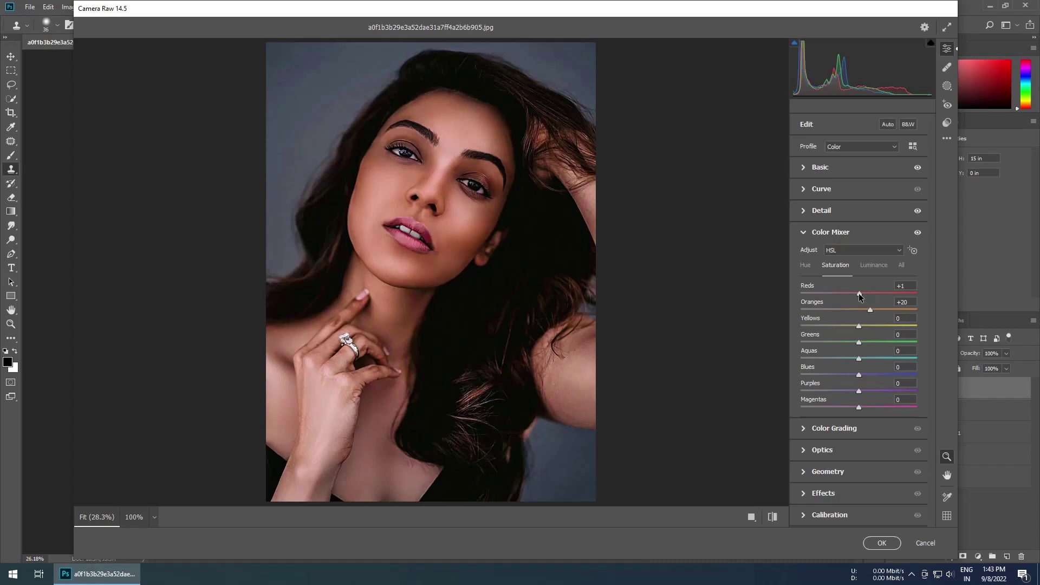
{"action": "left_click", "coordinate": [874, 266]}
{"action": "left_click_drag", "start_coordinate": [859, 309], "coordinate": [845, 294]}
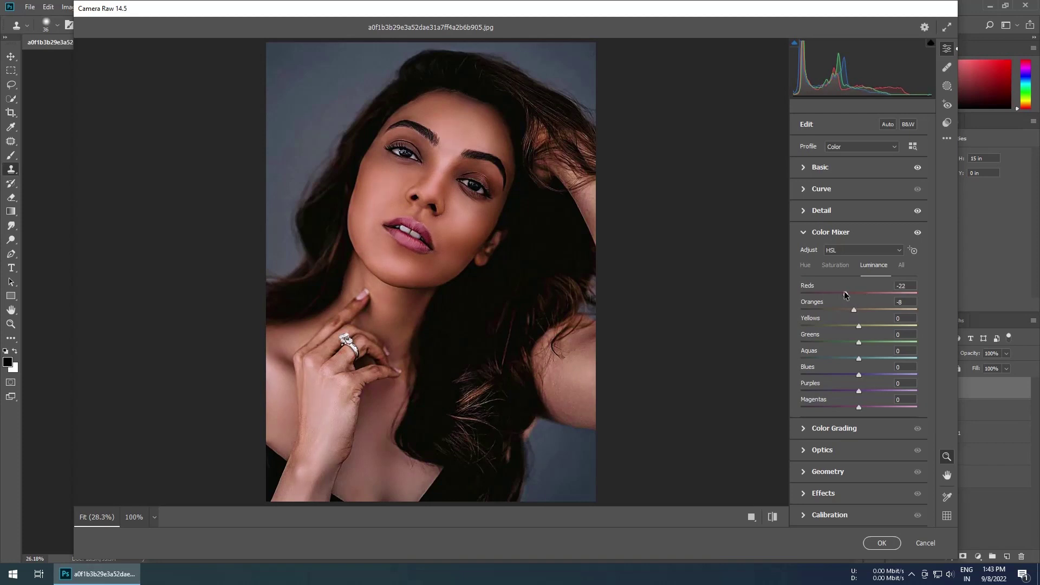
{"action": "left_click", "coordinate": [815, 514]}
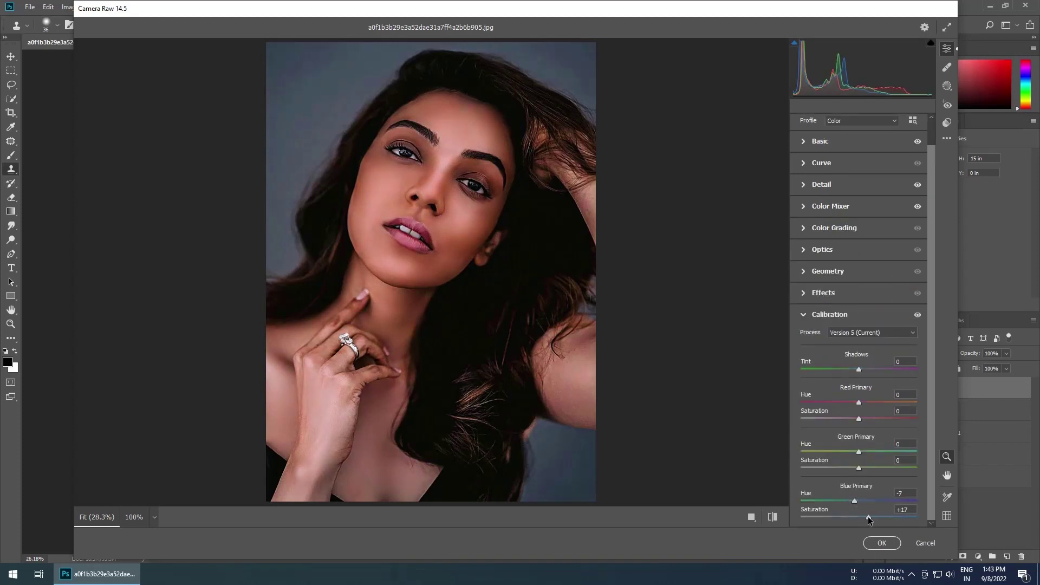
{"action": "left_click", "coordinate": [882, 543]}
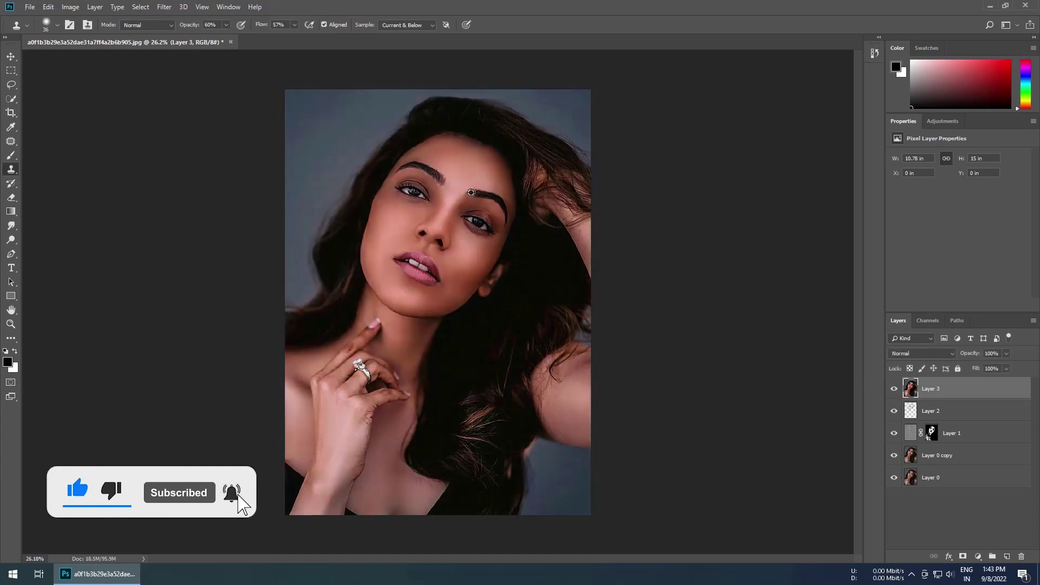
Add a Hue/Saturation layer at Saturation -76 and invert its mask.
{"action": "scroll", "coordinate": [423, 201], "scroll_direction": "up", "scroll_amount": 3}
{"action": "scroll", "coordinate": [423, 200], "scroll_direction": "up", "scroll_amount": 3}
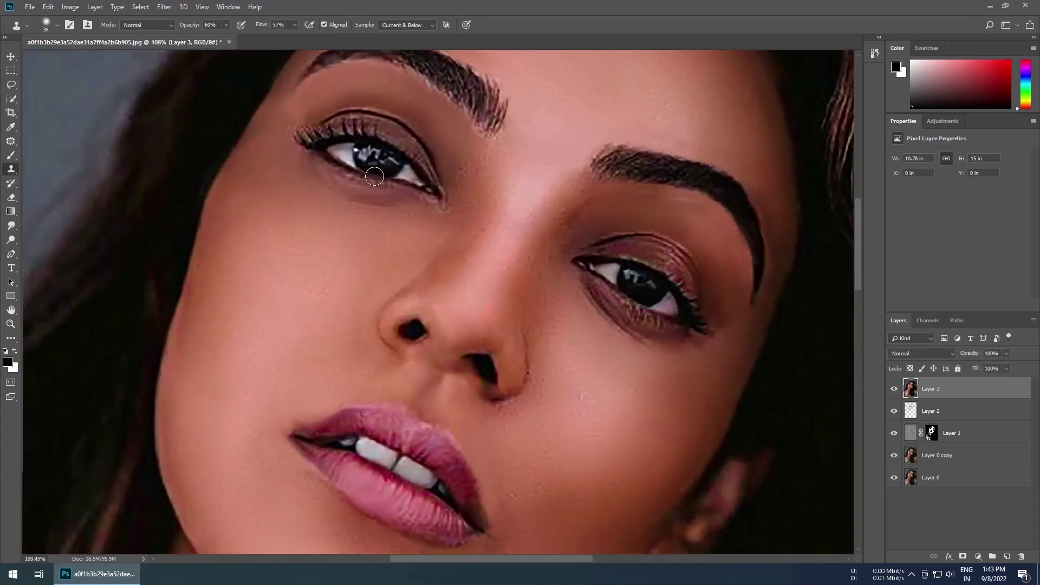
{"action": "scroll", "coordinate": [374, 176], "scroll_direction": "up", "scroll_amount": 2}
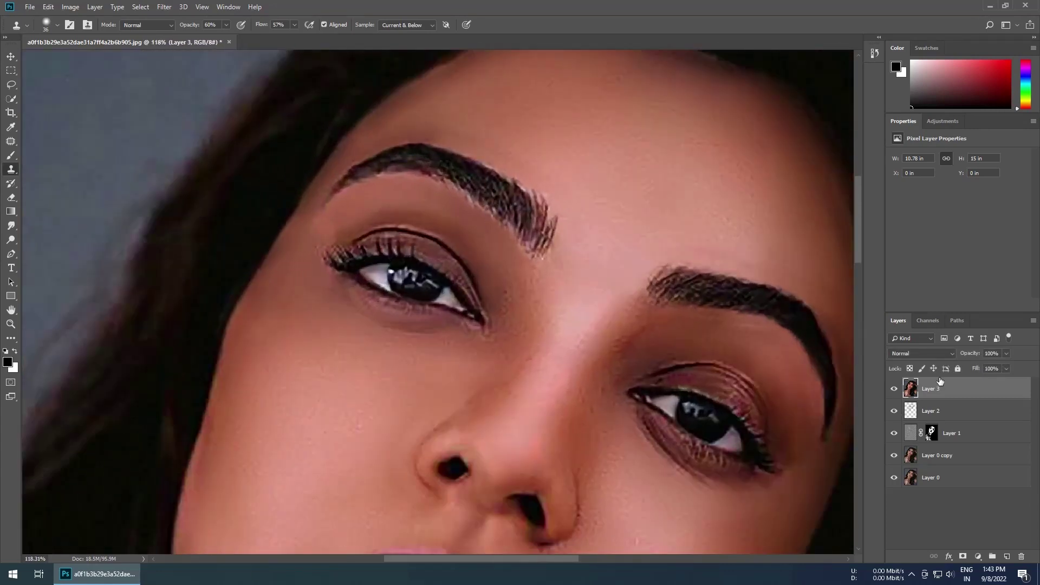
{"action": "left_click", "coordinate": [943, 121]}
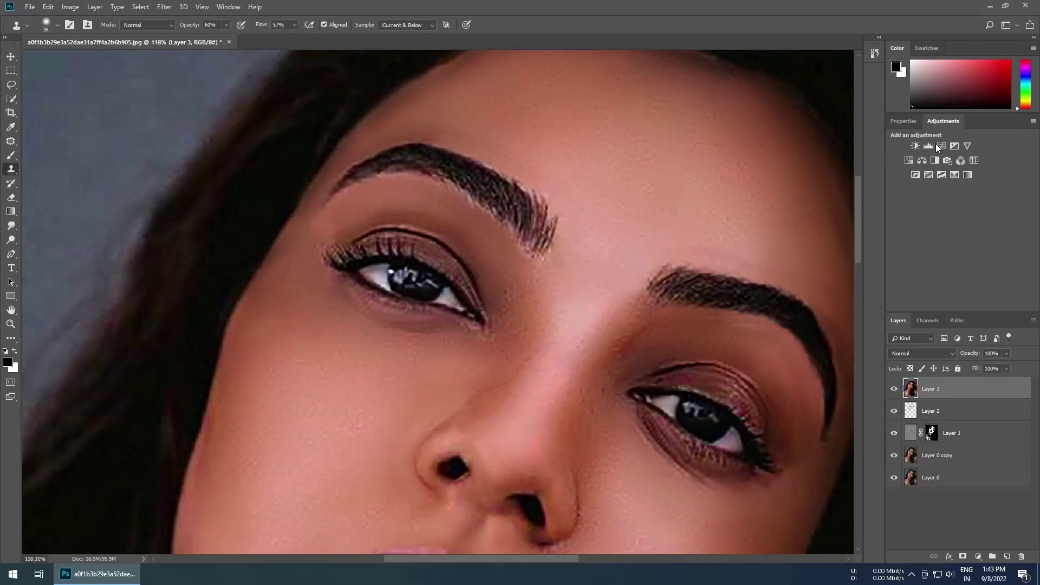
{"action": "left_click", "coordinate": [909, 160]}
{"action": "left_click_drag", "start_coordinate": [958, 217], "coordinate": [909, 216]}
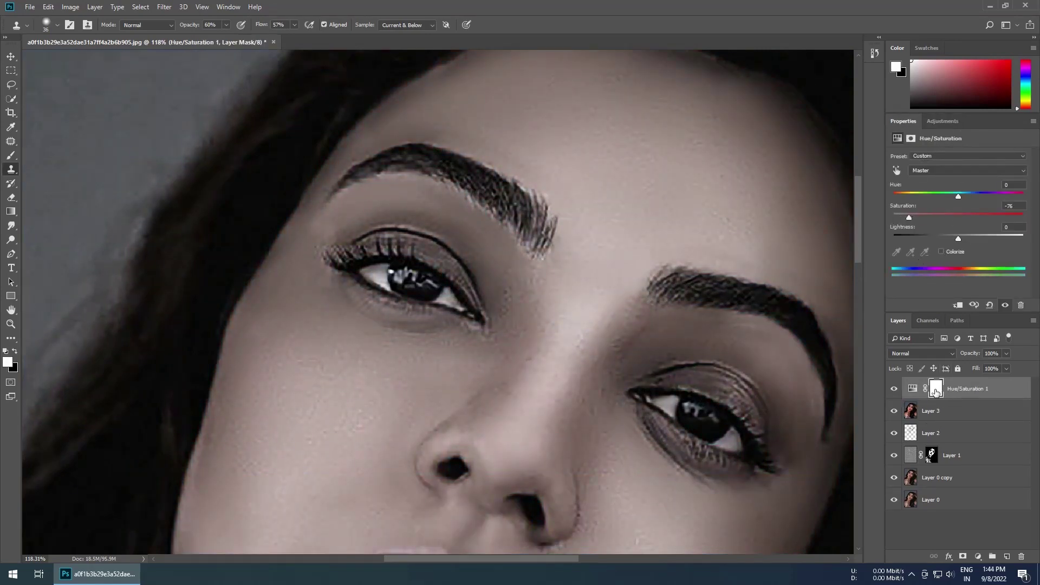
{"action": "key", "text": "ctrl+i"}
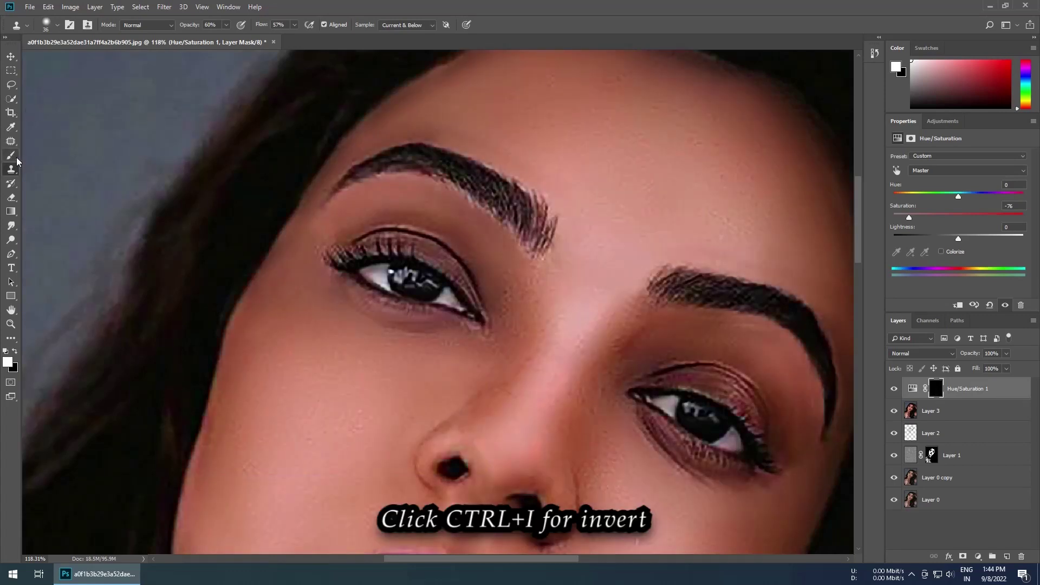
Brush white over both eye whites on the mask, then add a Levels adjustment layer.
{"action": "left_click", "coordinate": [16, 158]}
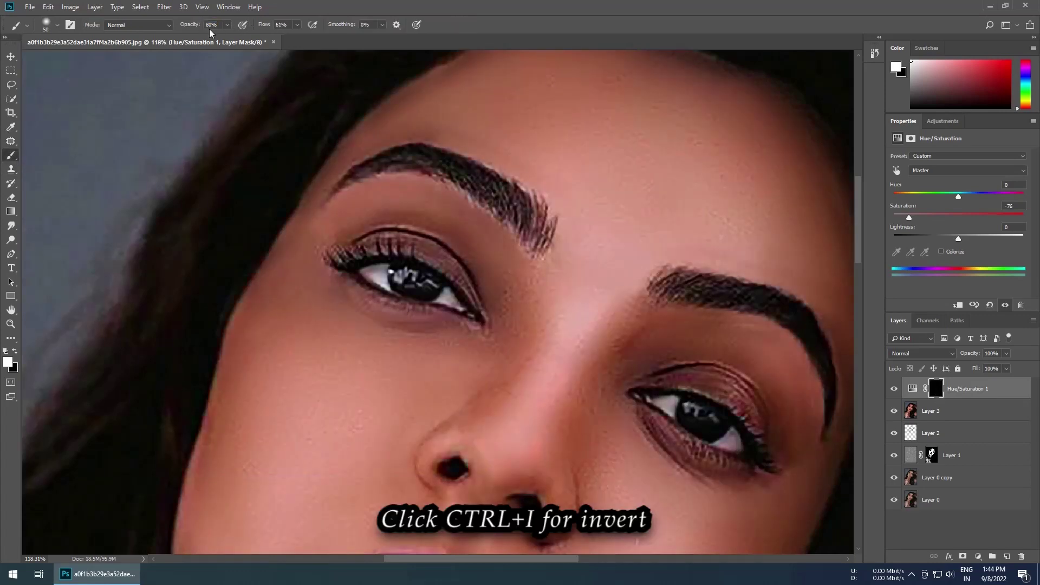
{"action": "left_click_drag", "start_coordinate": [263, 25], "coordinate": [267, 24]}
{"action": "scroll", "coordinate": [390, 252], "scroll_direction": "up", "scroll_amount": 1}
{"action": "scroll", "coordinate": [390, 252], "scroll_direction": "up", "scroll_amount": 2}
{"action": "scroll", "coordinate": [385, 257], "scroll_direction": "up", "scroll_amount": 2}
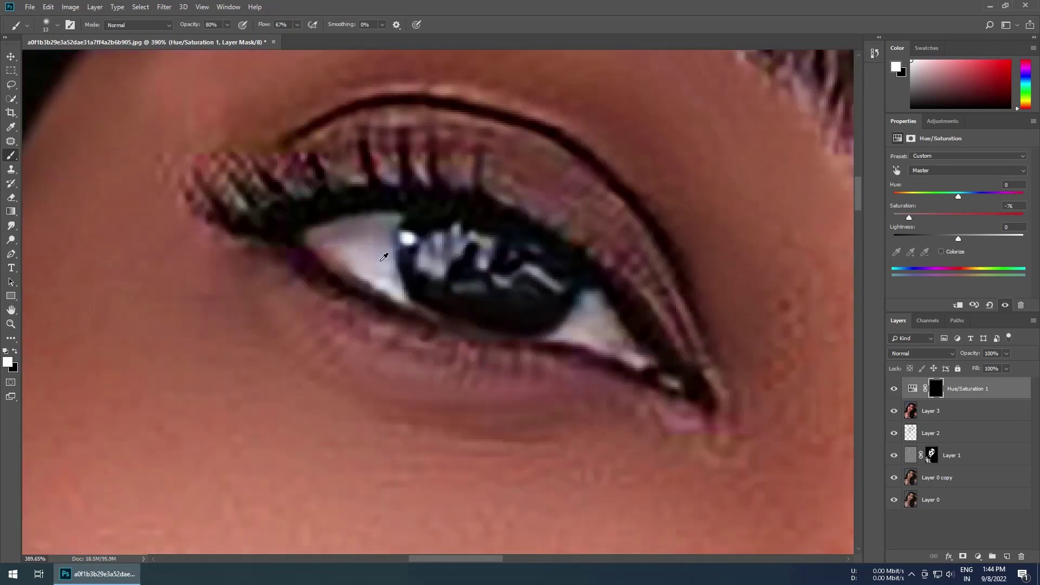
{"action": "left_click_drag", "start_coordinate": [375, 236], "coordinate": [387, 225]}
{"action": "scroll", "coordinate": [570, 336], "scroll_direction": "down", "scroll_amount": 5}
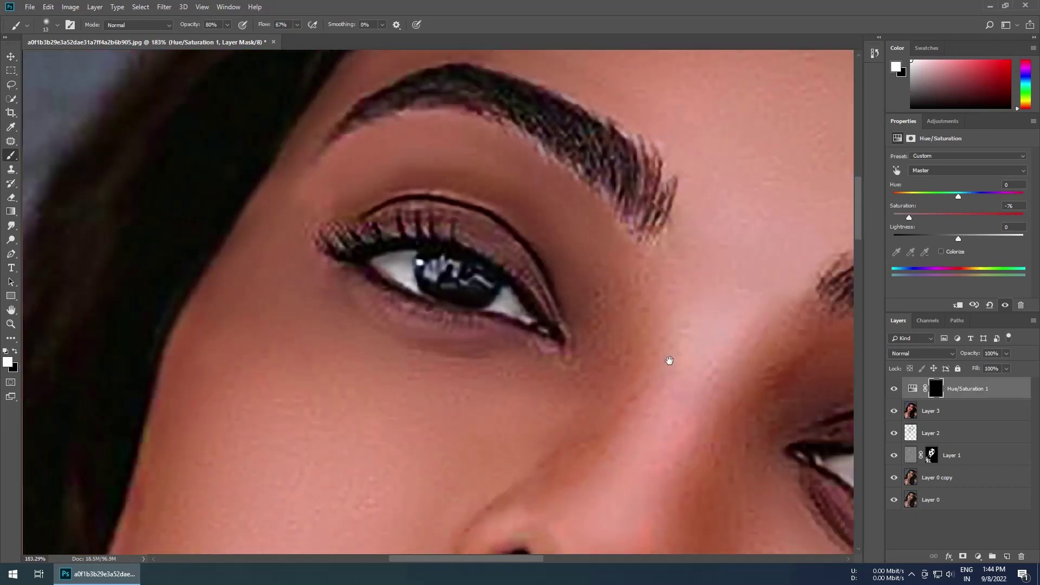
{"action": "left_click_drag", "start_coordinate": [669, 360], "coordinate": [389, 243]}
{"action": "scroll", "coordinate": [533, 359], "scroll_direction": "up", "scroll_amount": 5}
{"action": "left_click_drag", "start_coordinate": [534, 360], "coordinate": [513, 313]}
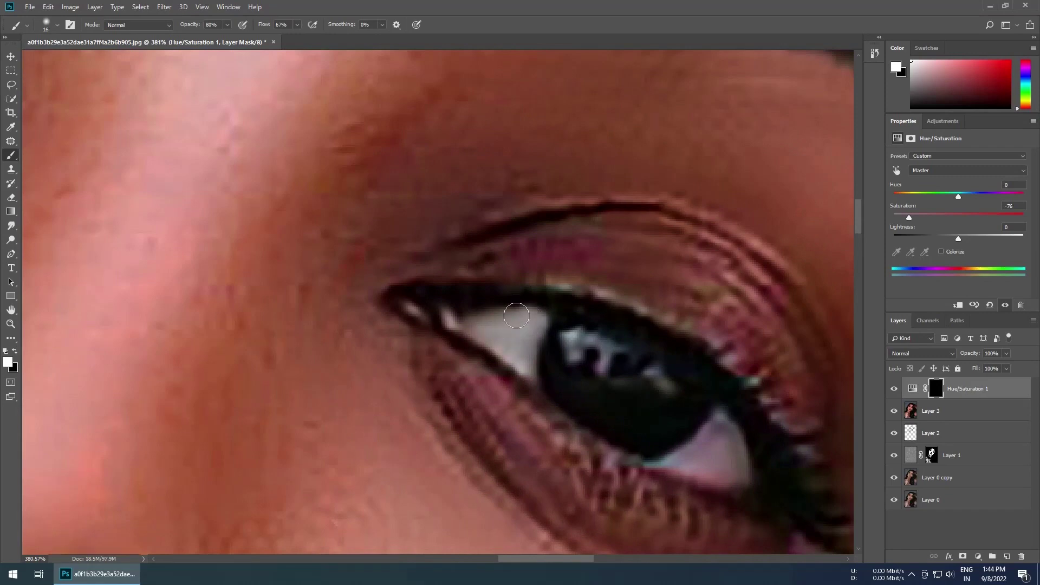
{"action": "scroll", "coordinate": [667, 418], "scroll_direction": "down", "scroll_amount": 1}
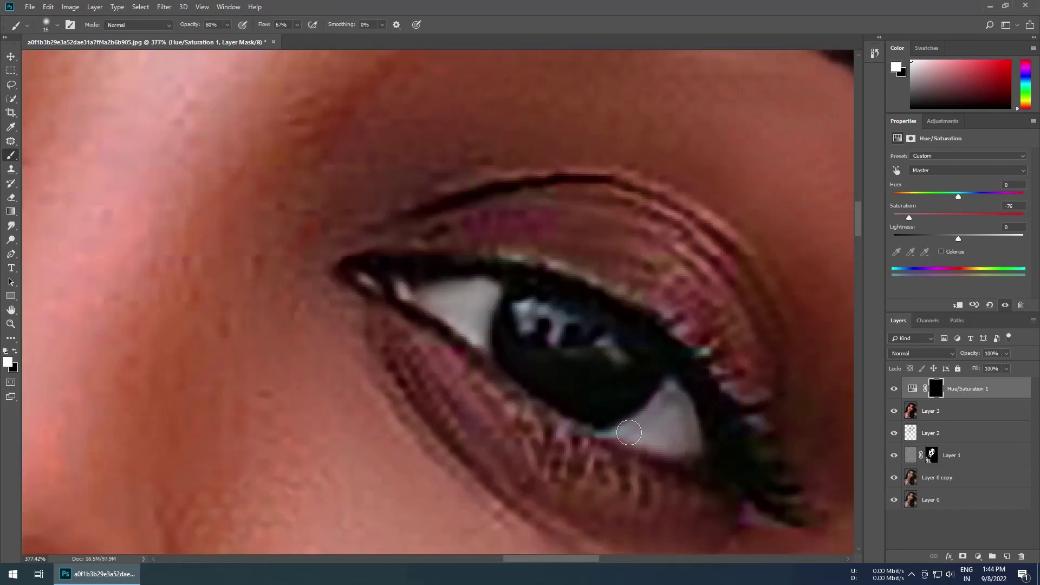
{"action": "scroll", "coordinate": [497, 333], "scroll_direction": "down", "scroll_amount": 3}
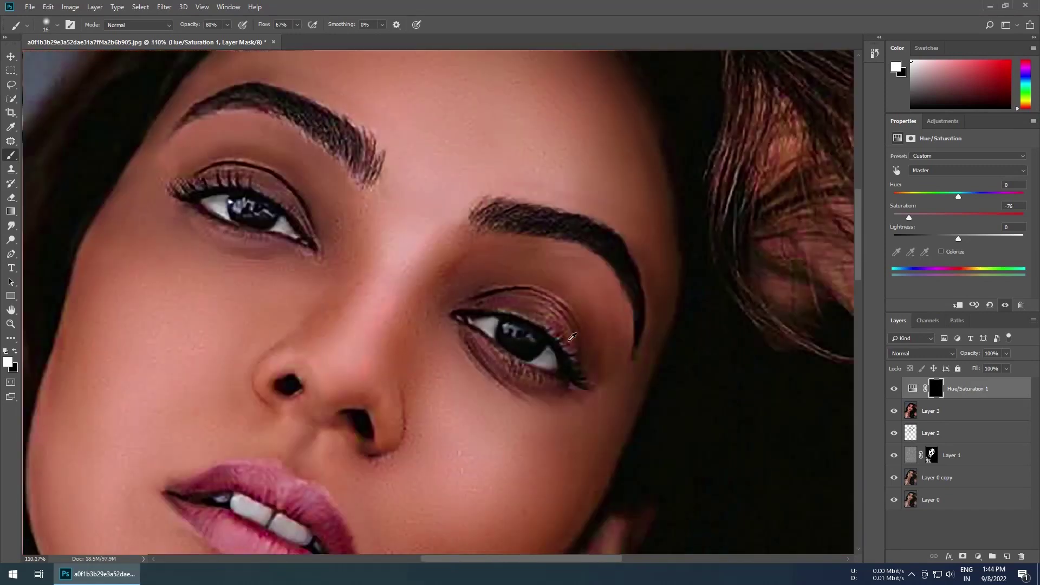
{"action": "left_click", "coordinate": [943, 121]}
{"action": "left_click", "coordinate": [934, 145]}
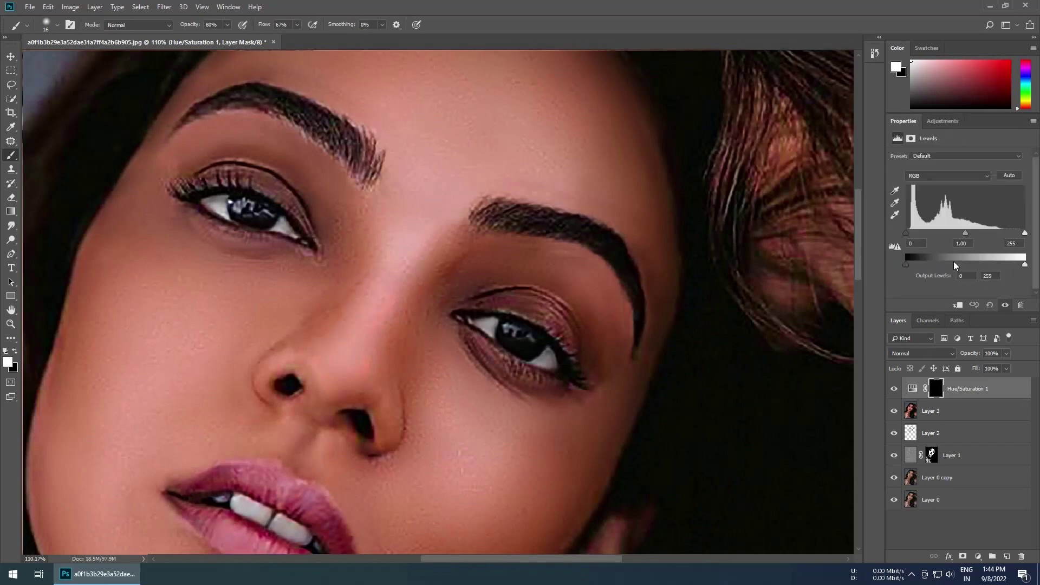
Clip Levels 1 to the Hue/Saturation layer and brighten its midtones.
{"action": "left_click", "coordinate": [958, 306]}
{"action": "left_click_drag", "start_coordinate": [966, 233], "coordinate": [939, 233]}
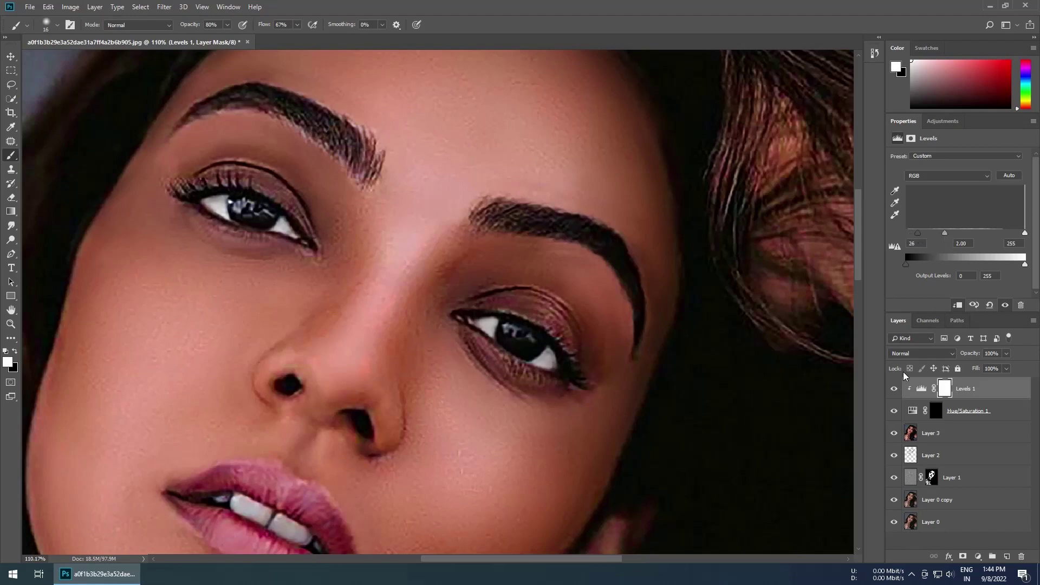
{"action": "scroll", "coordinate": [412, 271], "scroll_direction": "down", "scroll_amount": 6}
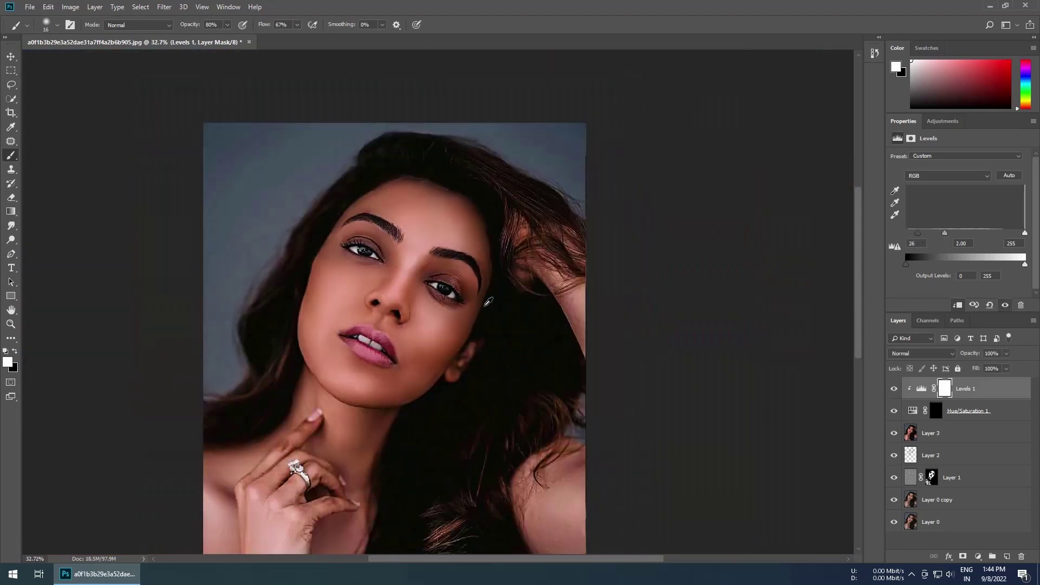
{"action": "scroll", "coordinate": [374, 342], "scroll_direction": "up", "scroll_amount": 2}
{"action": "scroll", "coordinate": [373, 325], "scroll_direction": "up", "scroll_amount": 2}
{"action": "scroll", "coordinate": [370, 309], "scroll_direction": "up", "scroll_amount": 2}
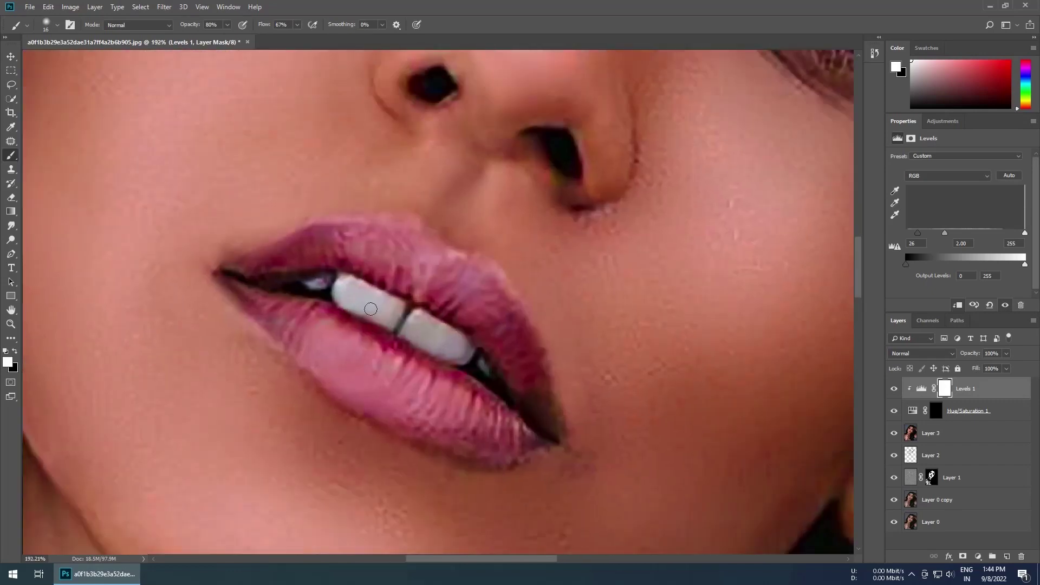
Paint white over the teeth on the Hue/Saturation mask to whiten them.
{"action": "left_click", "coordinate": [938, 414]}
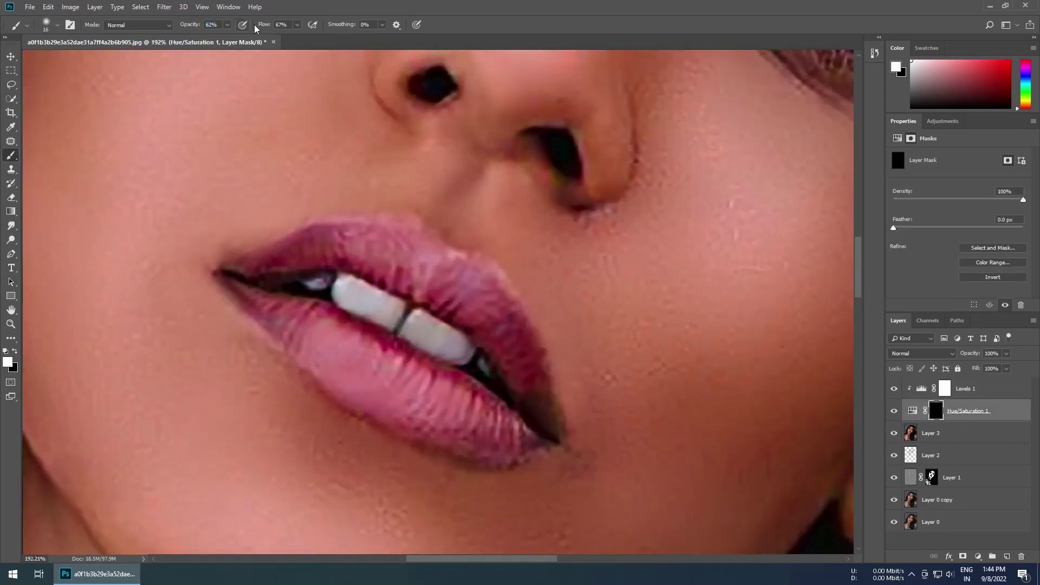
{"action": "scroll", "coordinate": [372, 308], "scroll_direction": "up", "scroll_amount": 2}
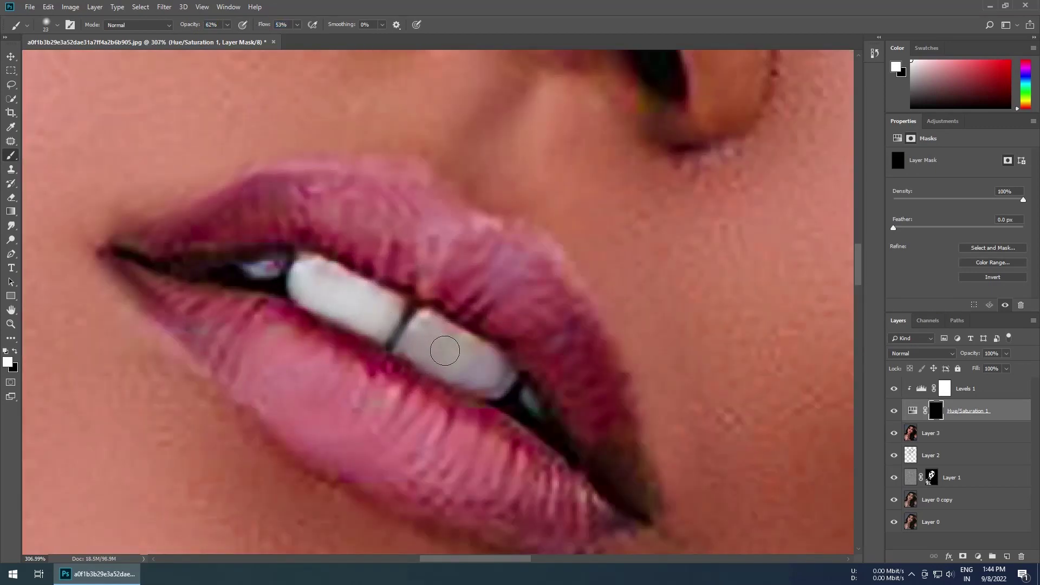
{"action": "key", "text": "bracketleft"}
{"action": "left_click_drag", "start_coordinate": [464, 343], "coordinate": [526, 395]}
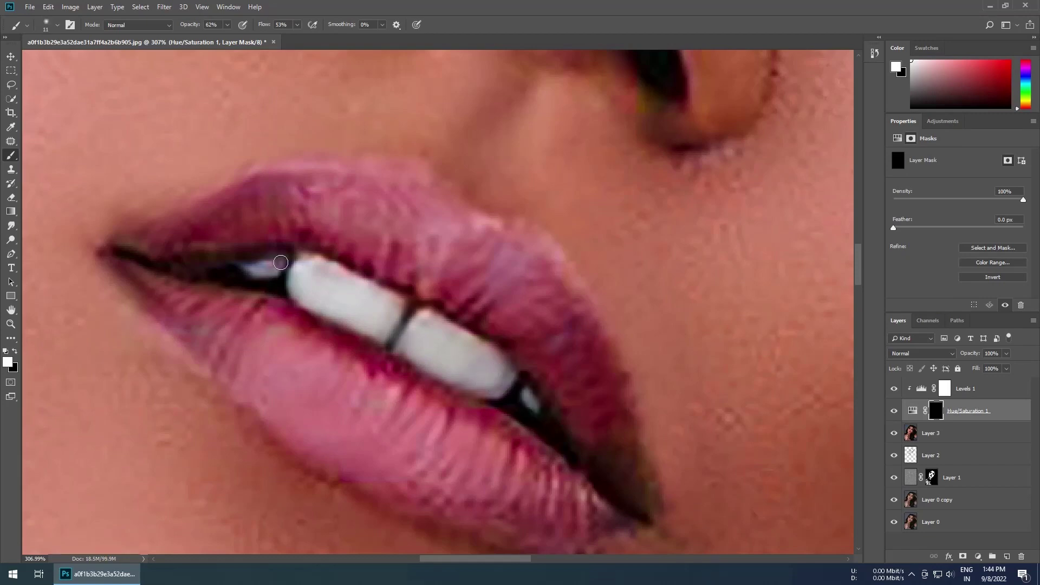
{"action": "left_click_drag", "start_coordinate": [280, 262], "coordinate": [241, 271]}
{"action": "key", "text": "ctrl+0"}
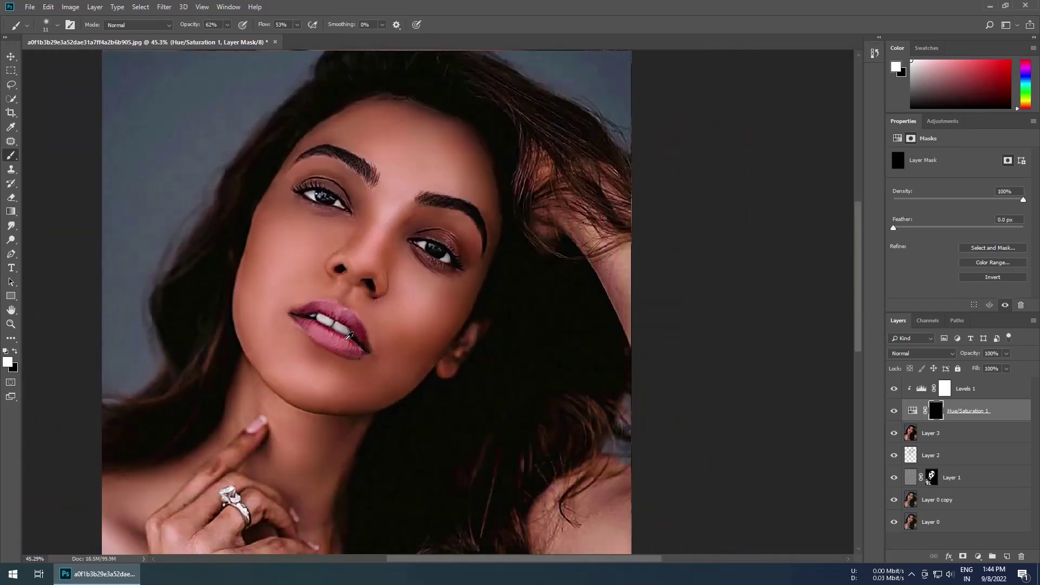
{"action": "left_click_drag", "start_coordinate": [348, 336], "coordinate": [702, 391]}
Add a new Layer 4 above Levels 1 in Color blend mode.
{"action": "left_click", "coordinate": [970, 388]}
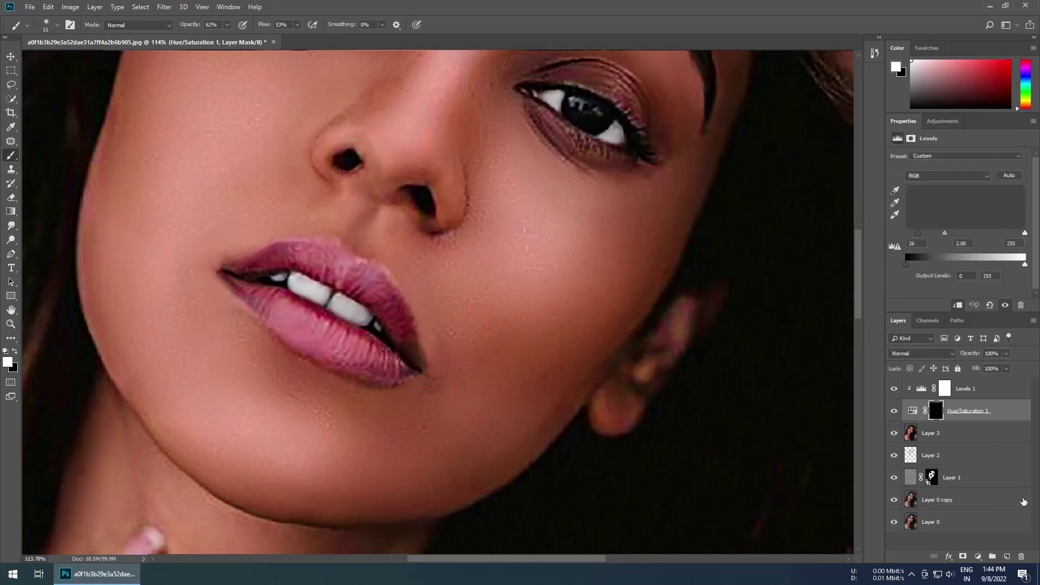
{"action": "left_click", "coordinate": [1007, 556]}
{"action": "key", "text": "x"}
{"action": "left_click", "coordinate": [916, 353]}
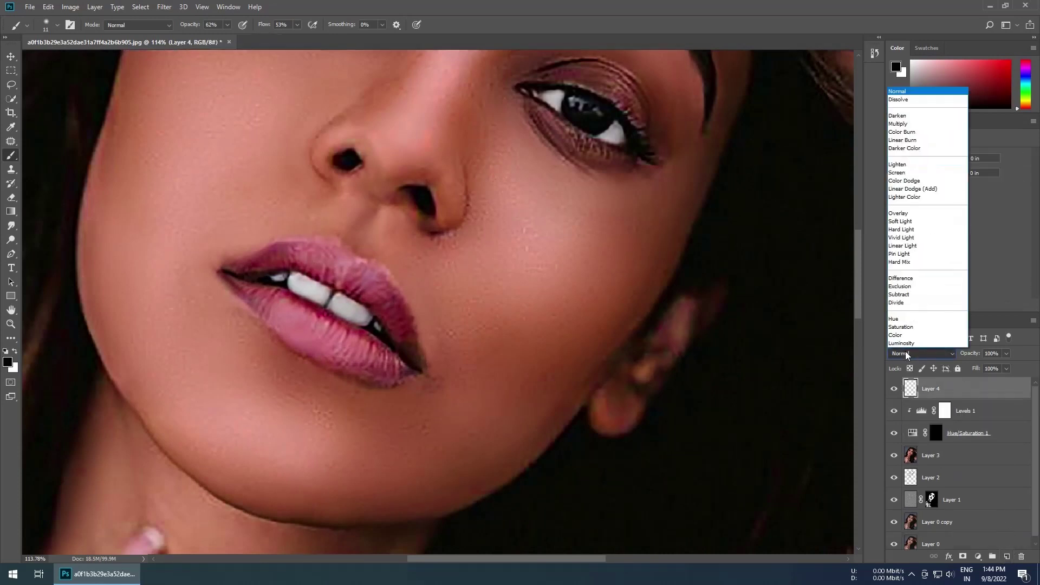
{"action": "left_click", "coordinate": [907, 336]}
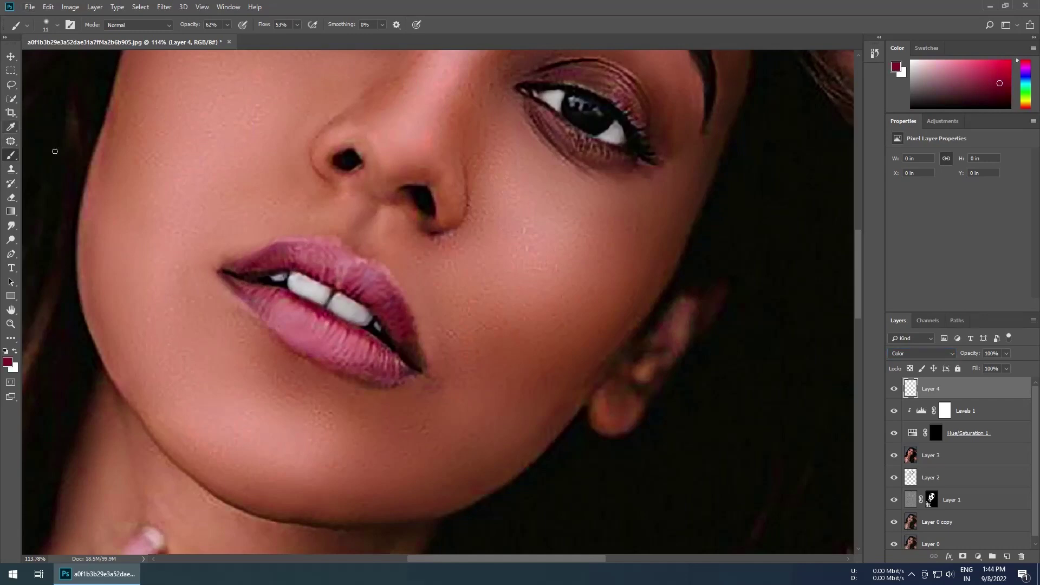
Sample the lip colour and paint a deeper pink-red over the lips with a ~37 px brush.
{"action": "scroll", "coordinate": [271, 265], "scroll_direction": "up", "scroll_amount": 3}
{"action": "left_click", "coordinate": [11, 127]}
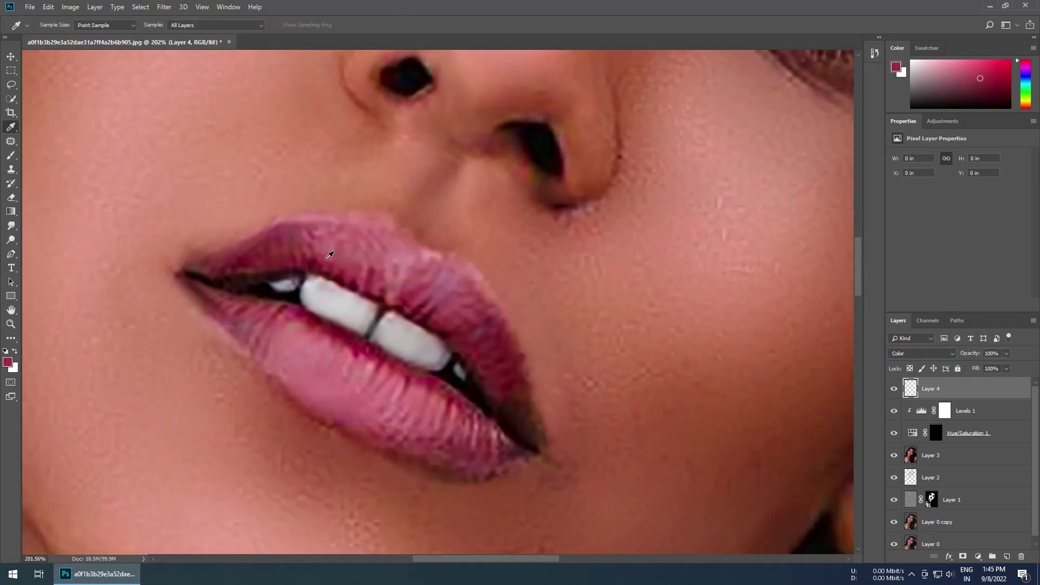
{"action": "left_click", "coordinate": [9, 157]}
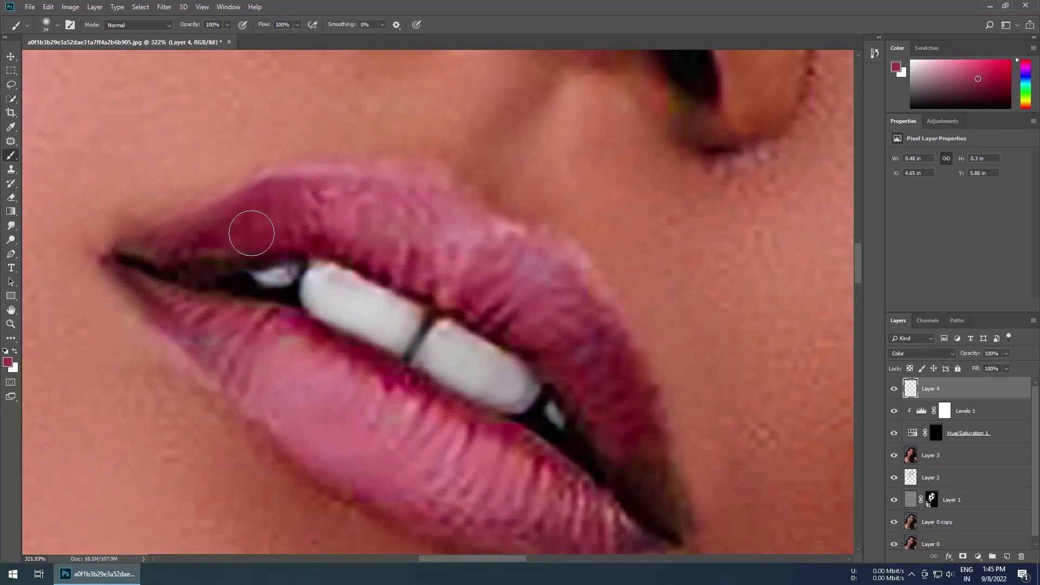
{"action": "mouse_move", "coordinate": [268, 227]}
{"action": "left_mouse_down"}
{"action": "mouse_move", "coordinate": [122, 257]}
{"action": "mouse_move", "coordinate": [172, 283]}
{"action": "mouse_move", "coordinate": [186, 263]}
{"action": "mouse_move", "coordinate": [158, 295]}
{"action": "left_mouse_up"}
{"action": "left_click_drag", "start_coordinate": [240, 353], "coordinate": [254, 352]}
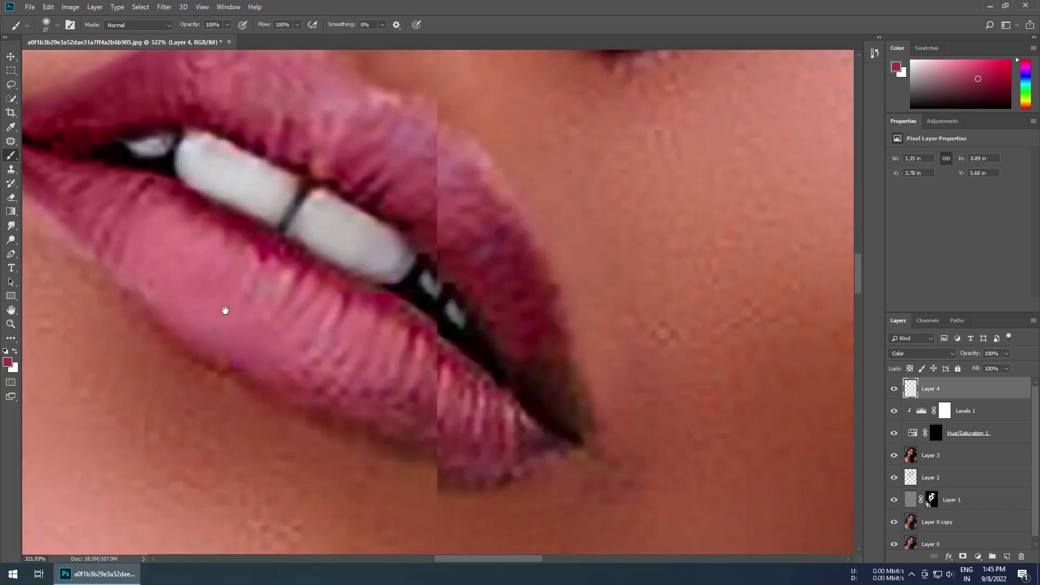
{"action": "mouse_move", "coordinate": [361, 452]}
{"action": "left_mouse_down"}
{"action": "mouse_move", "coordinate": [225, 307]}
{"action": "mouse_move", "coordinate": [358, 373]}
{"action": "mouse_move", "coordinate": [315, 309]}
{"action": "mouse_move", "coordinate": [369, 320]}
{"action": "mouse_move", "coordinate": [502, 395]}
{"action": "mouse_move", "coordinate": [521, 390]}
{"action": "mouse_move", "coordinate": [507, 311]}
{"action": "mouse_move", "coordinate": [529, 372]}
{"action": "left_mouse_up"}
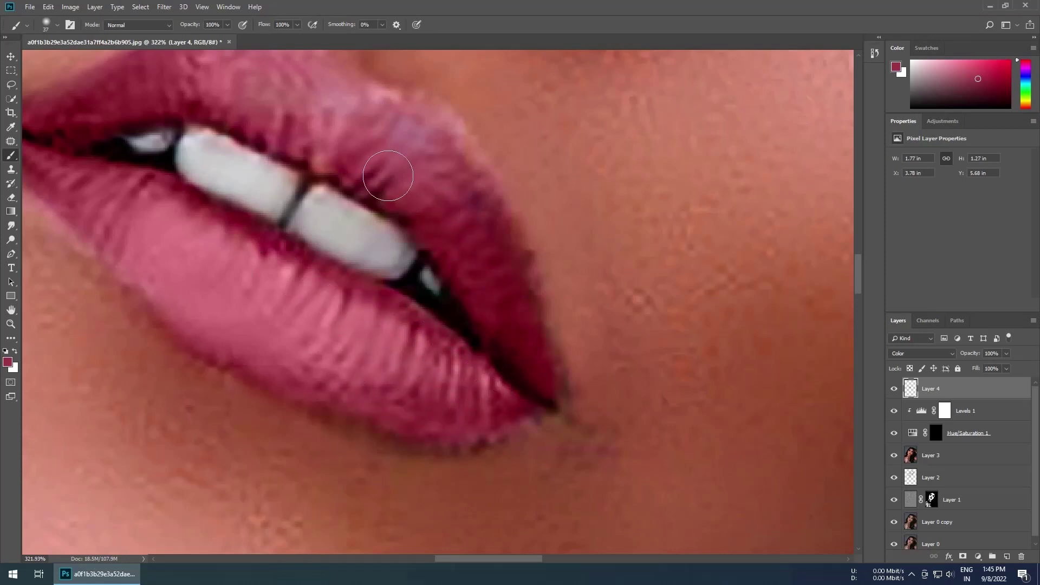
{"action": "left_click_drag", "start_coordinate": [461, 204], "coordinate": [543, 334]}
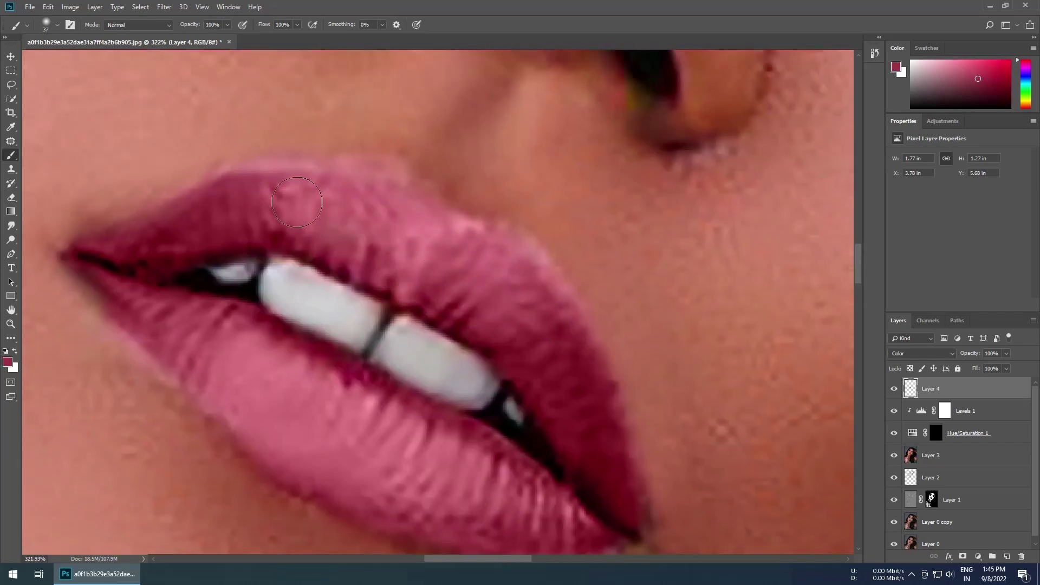
{"action": "scroll", "coordinate": [159, 244], "scroll_direction": "down", "scroll_amount": 5}
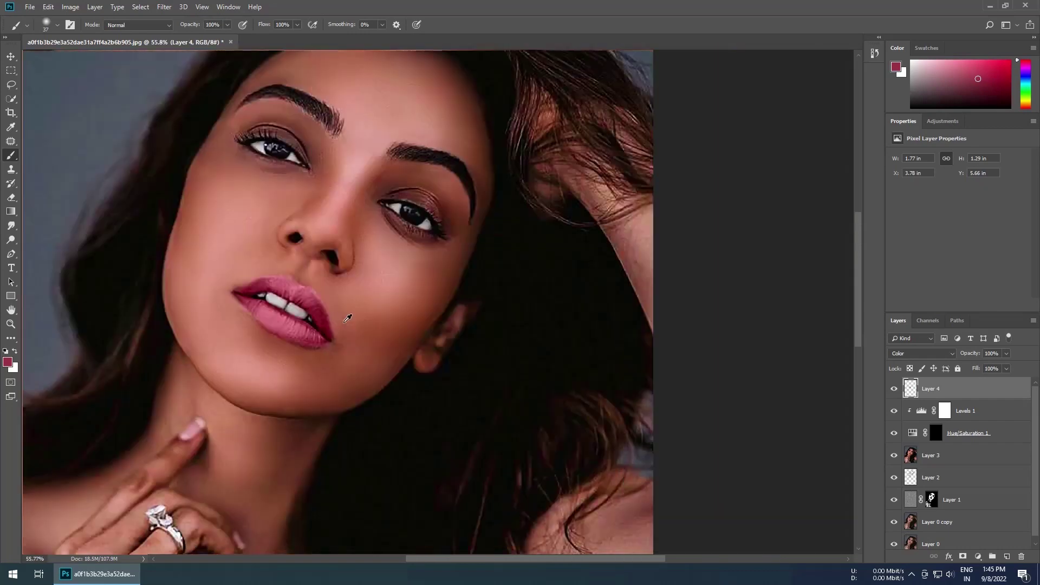
Sample the grey-blue backdrop colour and enlarge the brush to about 215 px.
{"action": "scroll", "coordinate": [332, 212], "scroll_direction": "up", "scroll_amount": 1}
{"action": "scroll", "coordinate": [367, 330], "scroll_direction": "up", "scroll_amount": 2}
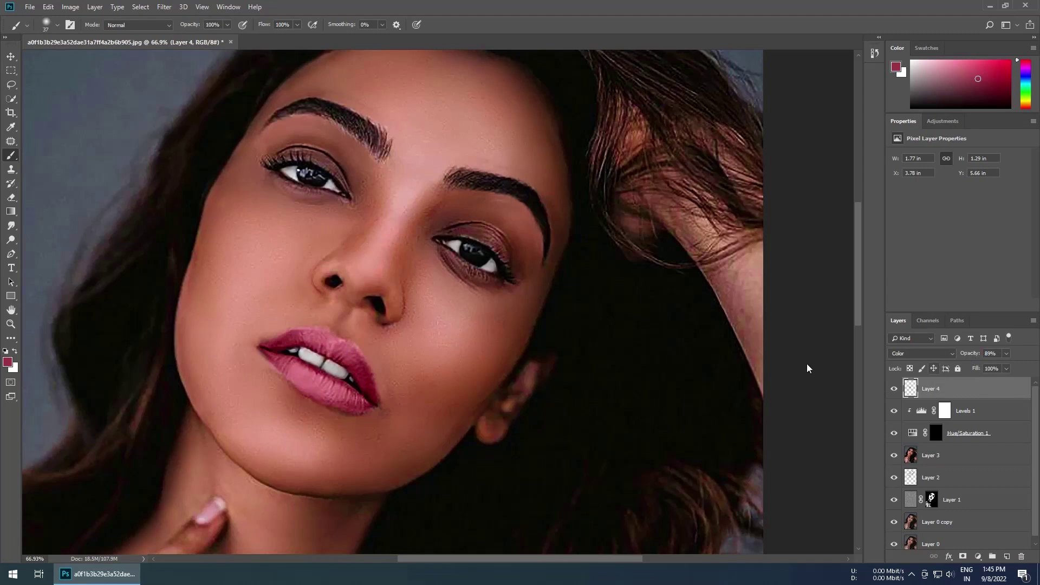
{"action": "scroll", "coordinate": [517, 320], "scroll_direction": "down", "scroll_amount": 2}
{"action": "scroll", "coordinate": [469, 292], "scroll_direction": "down", "scroll_amount": 1}
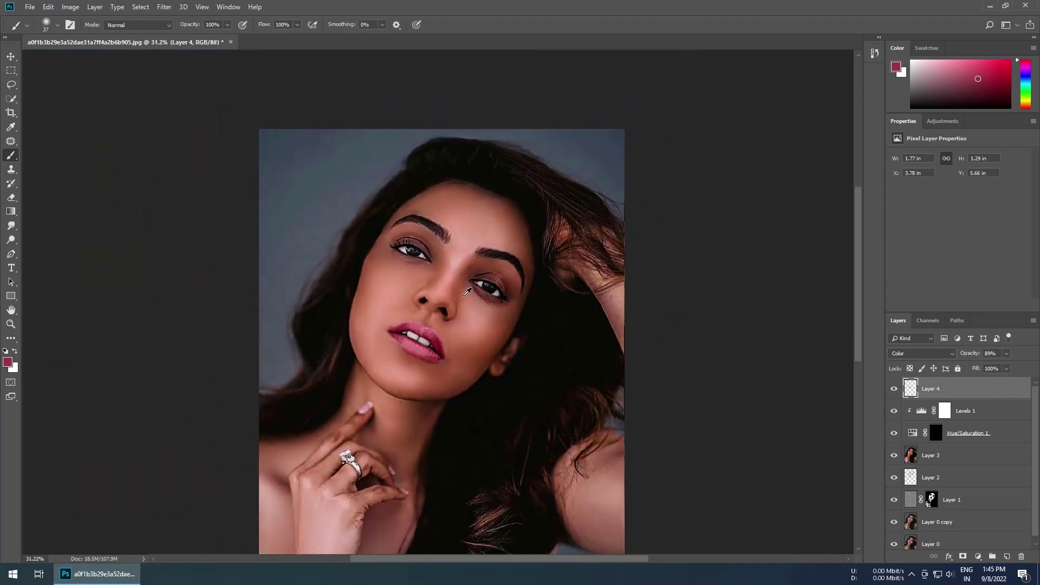
{"action": "scroll", "coordinate": [390, 171], "scroll_direction": "up", "scroll_amount": 1}
{"action": "scroll", "coordinate": [347, 173], "scroll_direction": "up", "scroll_amount": 2}
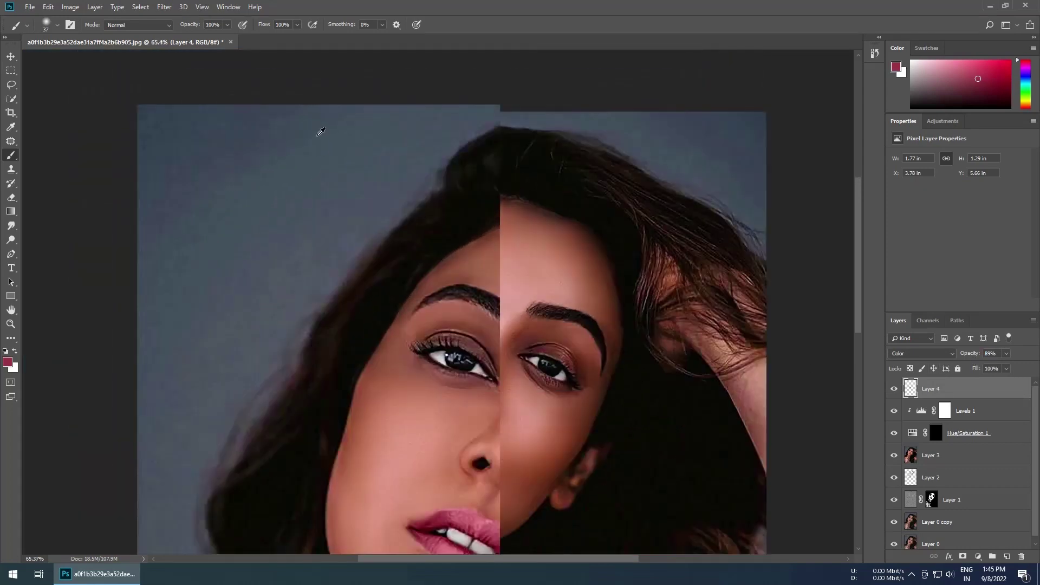
{"action": "left_click", "coordinate": [318, 151], "text": "alt"}
{"action": "key", "text": "bracketright"}
{"action": "key", "text": "bracketright"}
{"action": "key", "text": "bracketright"}
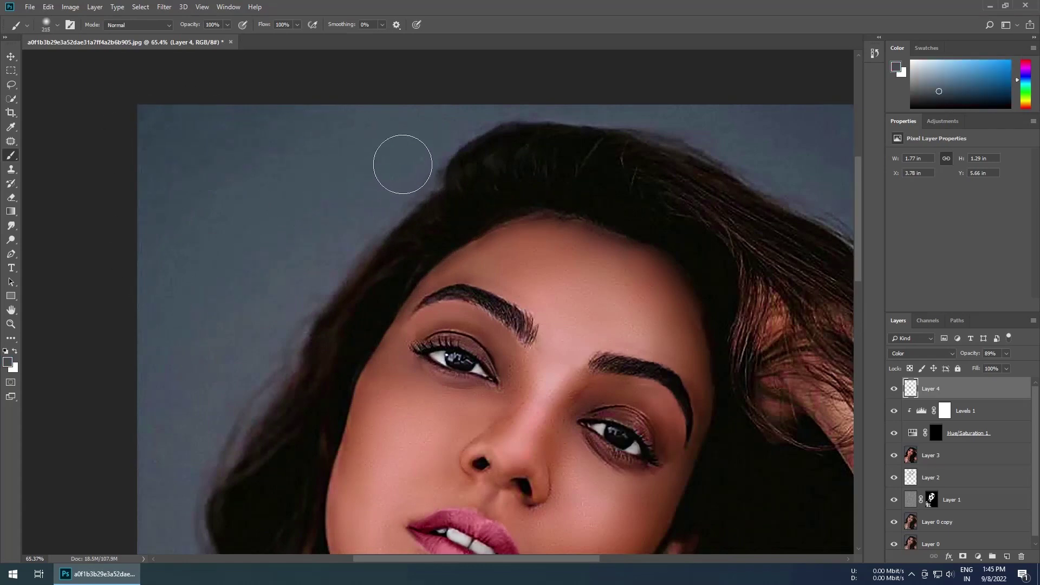
Paint the grey-blue tint over the backdrop near the right edge of the head.
{"action": "scroll", "coordinate": [207, 410], "scroll_direction": "down", "scroll_amount": 2}
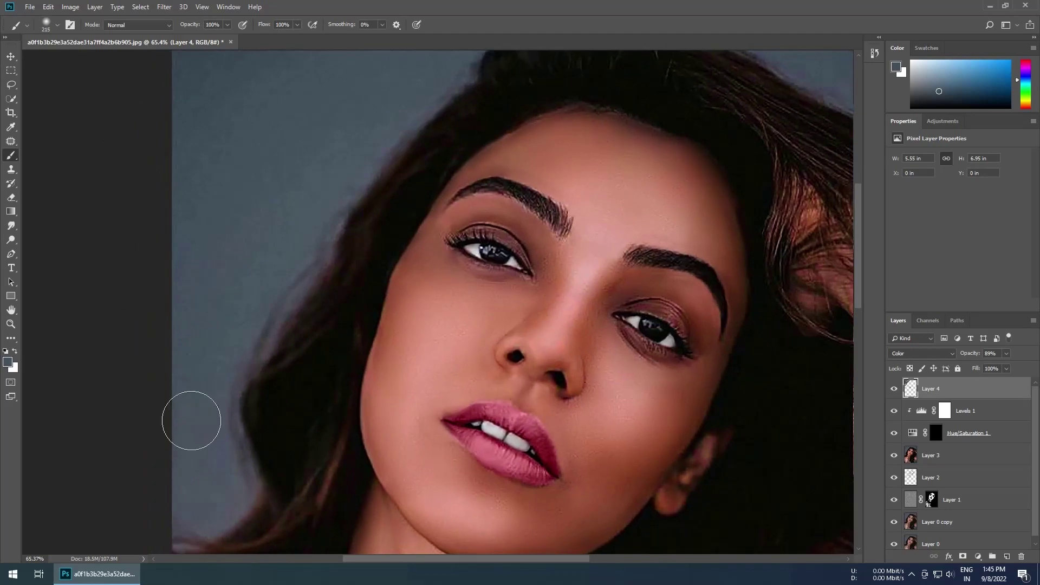
{"action": "scroll", "coordinate": [626, 144], "scroll_direction": "up", "scroll_amount": 3}
{"action": "scroll", "coordinate": [626, 144], "scroll_direction": "right", "scroll_amount": 6}
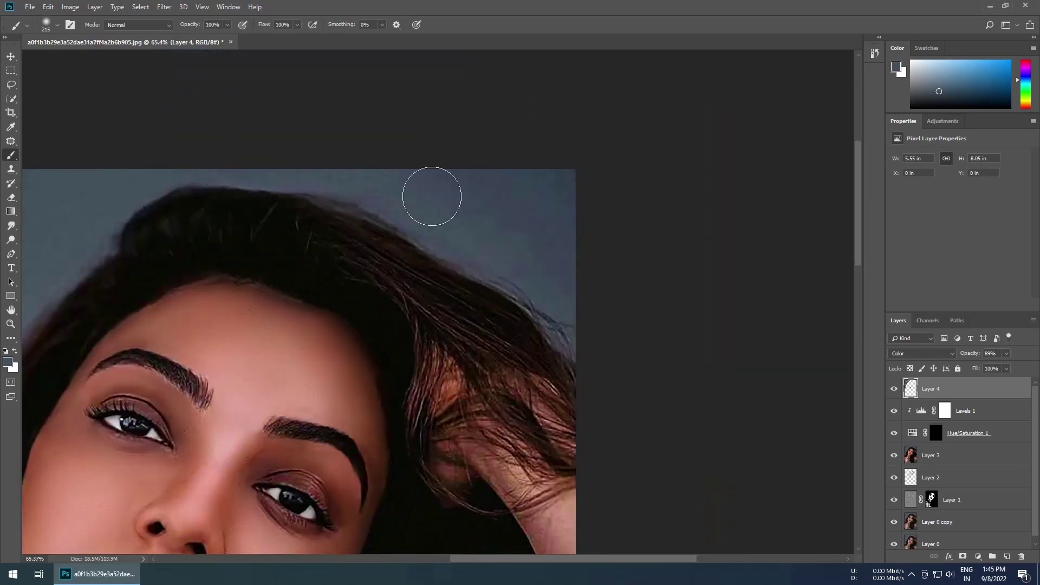
{"action": "left_click_drag", "start_coordinate": [539, 274], "coordinate": [585, 312]}
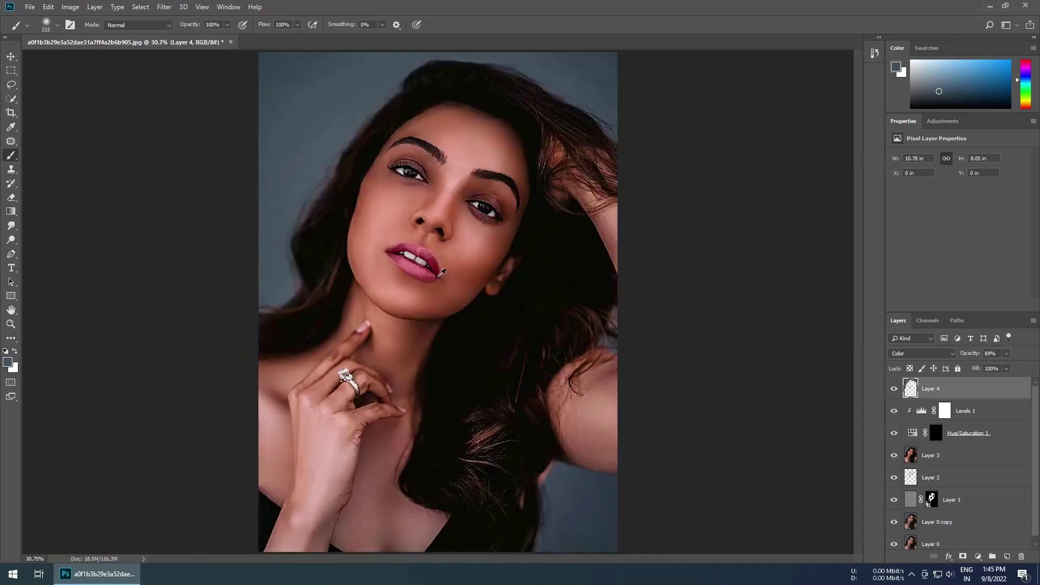
{"action": "left_click_drag", "start_coordinate": [396, 117], "coordinate": [438, 149]}
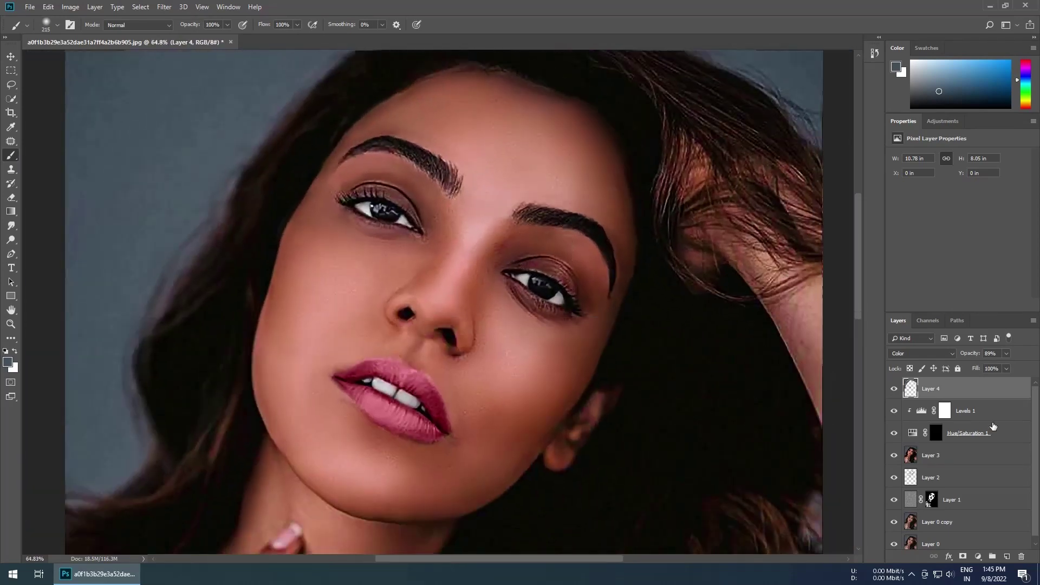
Add a Color Balance adjustment (Red +38, Green -20) and invert its mask to hide it.
{"action": "left_click", "coordinate": [943, 120]}
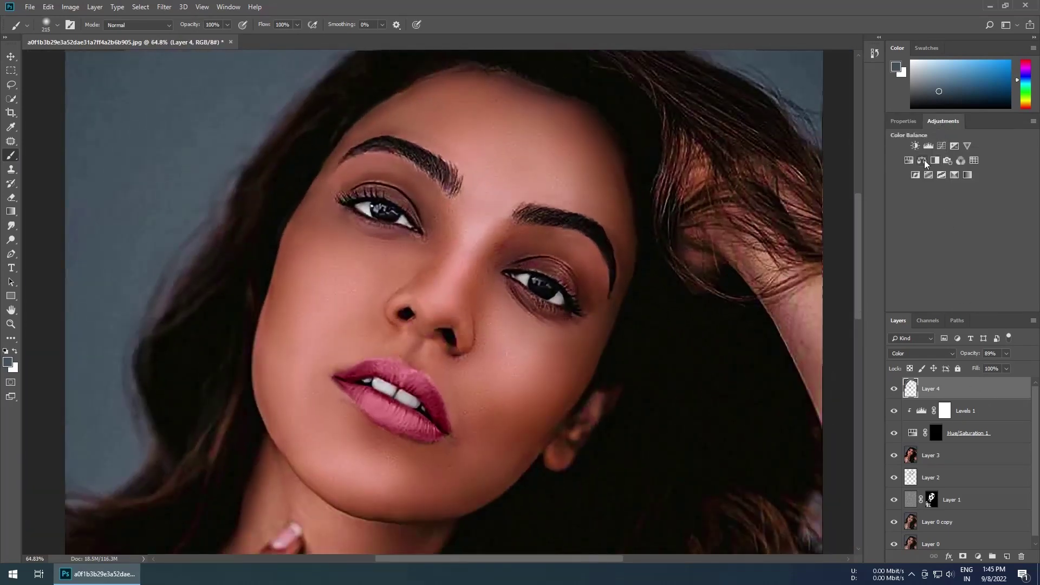
{"action": "left_click", "coordinate": [923, 160]}
{"action": "mouse_move", "coordinate": [943, 182]}
{"action": "left_mouse_down"}
{"action": "mouse_move", "coordinate": [967, 182]}
{"action": "mouse_move", "coordinate": [937, 201]}
{"action": "left_mouse_up"}
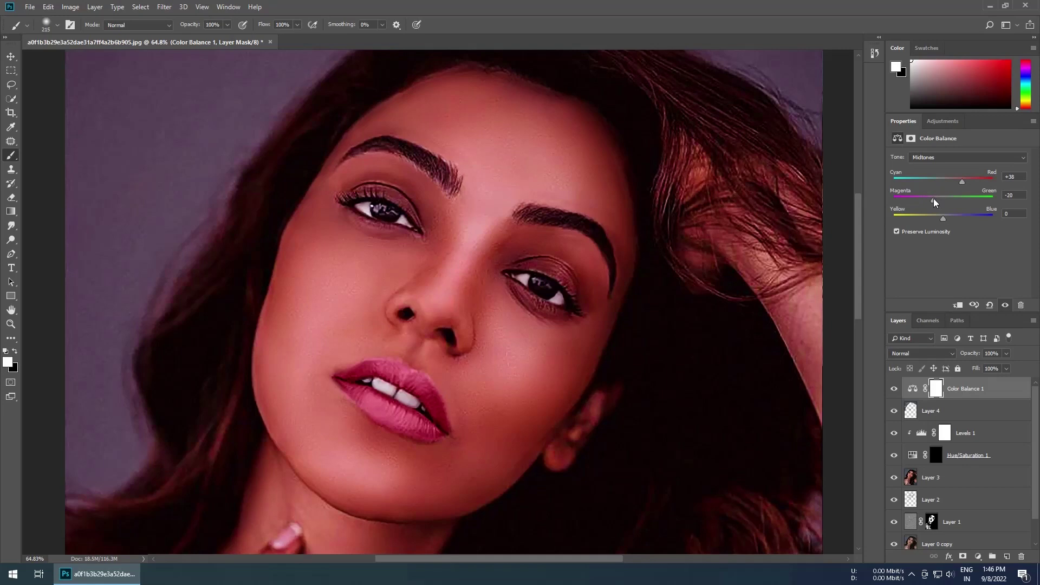
{"action": "key", "text": "ctrl+i"}
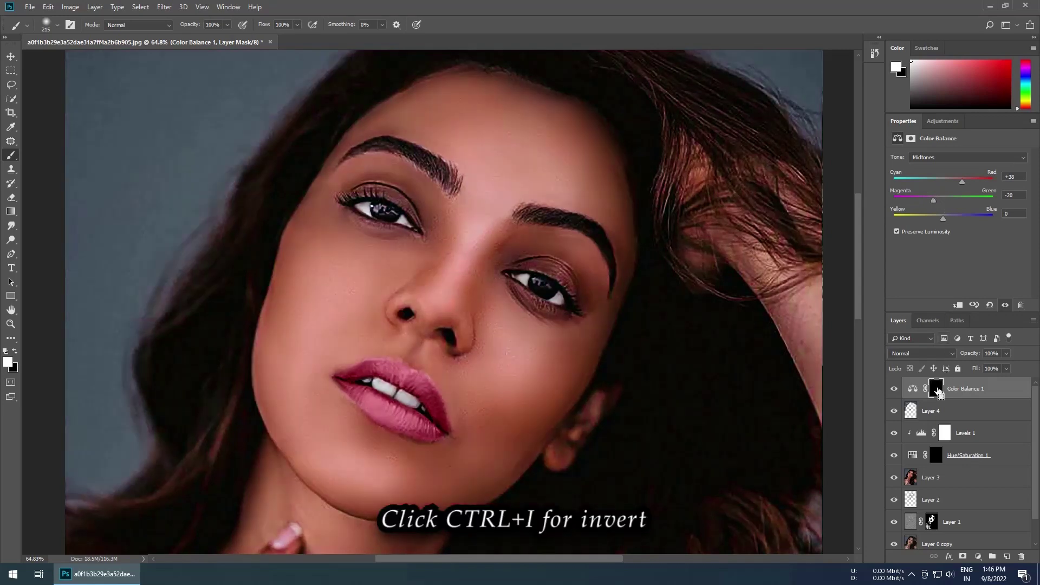
Paint white into the mask to give the left upper eyelid red eyeshadow.
{"action": "scroll", "coordinate": [286, 90], "scroll_direction": "up", "scroll_amount": 3}
{"action": "scroll", "coordinate": [361, 140], "scroll_direction": "up", "scroll_amount": 2}
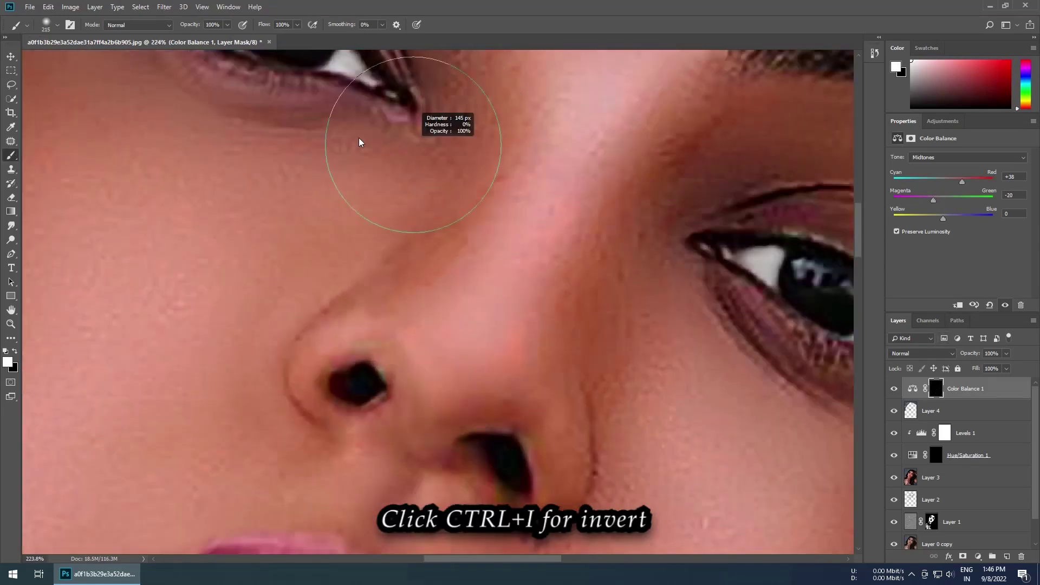
{"action": "scroll", "coordinate": [342, 349], "scroll_direction": "up", "scroll_amount": 2}
{"action": "scroll", "coordinate": [318, 252], "scroll_direction": "up", "scroll_amount": 1}
{"action": "scroll", "coordinate": [318, 251], "scroll_direction": "up", "scroll_amount": 1}
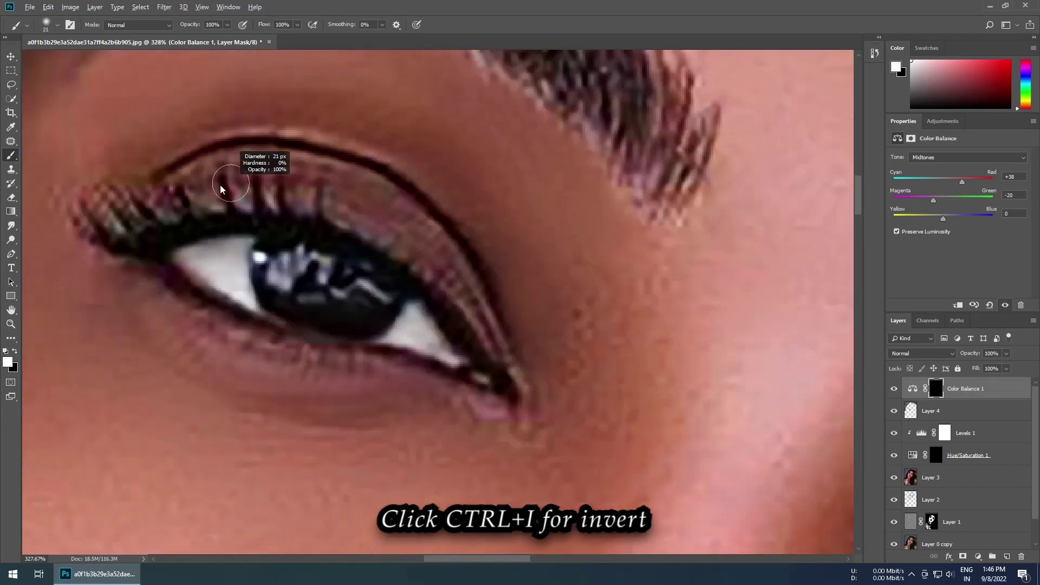
{"action": "mouse_move", "coordinate": [192, 175]}
{"action": "left_mouse_down"}
{"action": "mouse_move", "coordinate": [173, 190]}
{"action": "mouse_move", "coordinate": [248, 201]}
{"action": "left_mouse_up"}
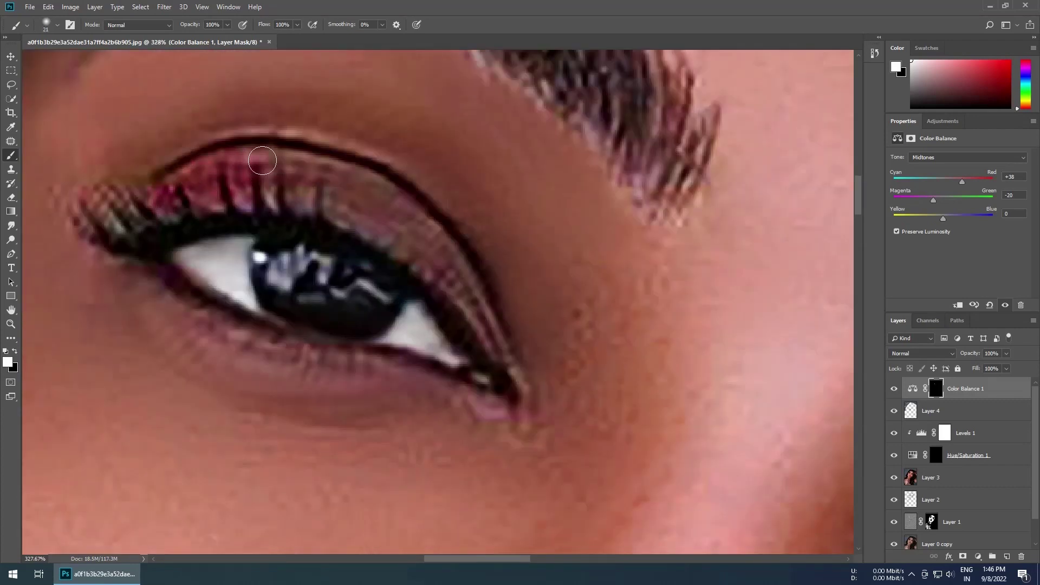
{"action": "mouse_move", "coordinate": [262, 161]}
{"action": "left_mouse_down"}
{"action": "mouse_move", "coordinate": [309, 169]}
{"action": "mouse_move", "coordinate": [413, 231]}
{"action": "mouse_move", "coordinate": [334, 205]}
{"action": "left_mouse_up"}
{"action": "key", "text": "]"}
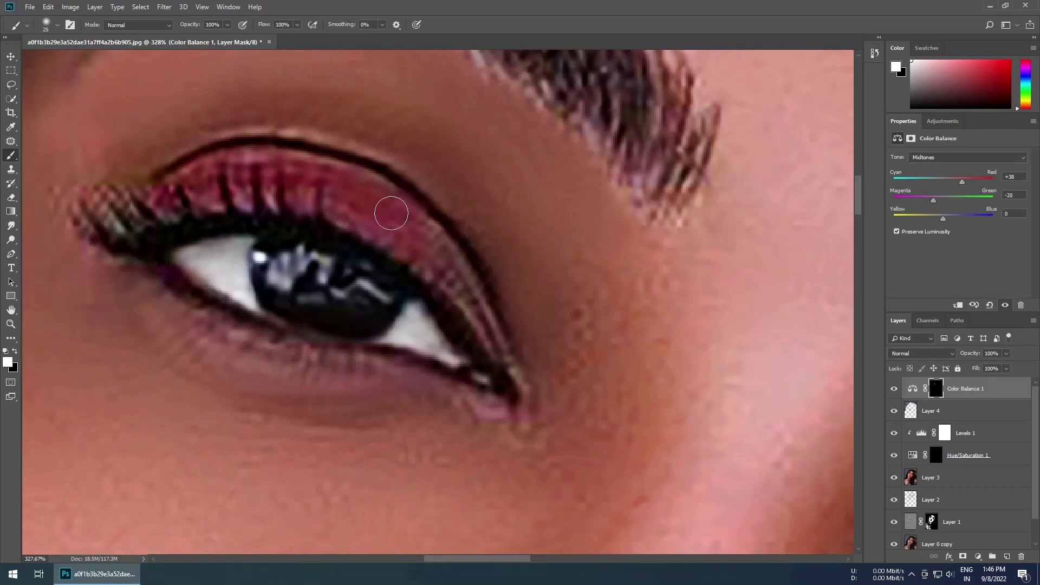
{"action": "key", "text": "["}
{"action": "left_click_drag", "start_coordinate": [441, 269], "coordinate": [433, 266]}
Zoom and pan the view to bring the other eye into position.
{"action": "scroll", "coordinate": [466, 336], "scroll_direction": "down", "scroll_amount": 3}
{"action": "scroll", "coordinate": [423, 309], "scroll_direction": "down", "scroll_amount": 1}
{"action": "scroll", "coordinate": [388, 277], "scroll_direction": "up", "scroll_amount": 4}
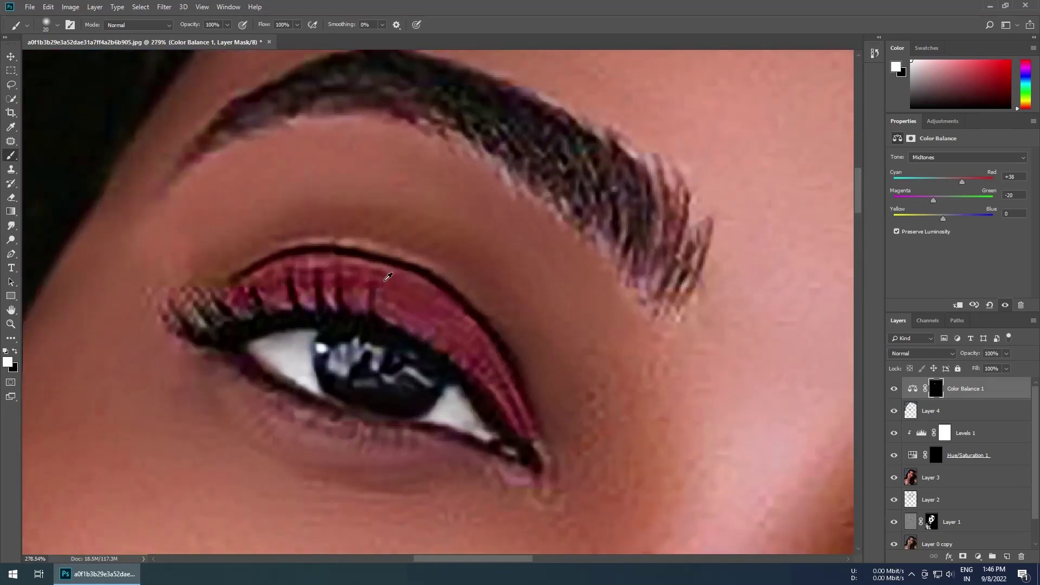
{"action": "scroll", "coordinate": [291, 253], "scroll_direction": "down", "scroll_amount": 3}
{"action": "scroll", "coordinate": [607, 381], "scroll_direction": "up", "scroll_amount": 2}
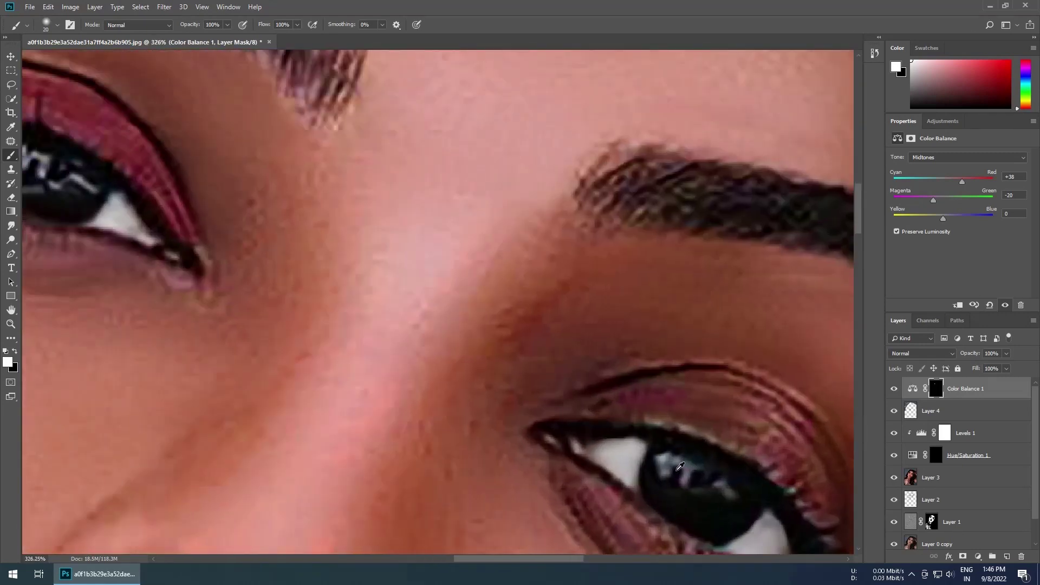
{"action": "scroll", "coordinate": [607, 381], "scroll_direction": "up", "scroll_amount": 2}
{"action": "left_click_drag", "start_coordinate": [666, 393], "coordinate": [484, 332]}
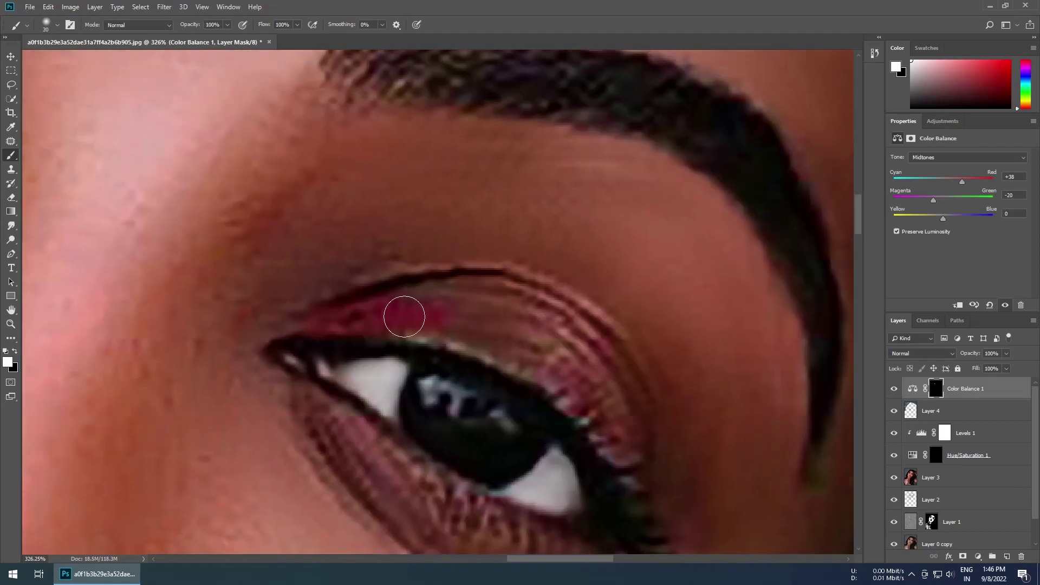
Paint red across the other upper eyelid, then a softer lower-flow tint under the eye.
{"action": "mouse_move", "coordinate": [404, 317]}
{"action": "left_mouse_down"}
{"action": "mouse_move", "coordinate": [515, 304]}
{"action": "mouse_move", "coordinate": [615, 390]}
{"action": "mouse_move", "coordinate": [455, 320]}
{"action": "mouse_move", "coordinate": [591, 388]}
{"action": "mouse_move", "coordinate": [595, 353]}
{"action": "mouse_move", "coordinate": [642, 494]}
{"action": "mouse_move", "coordinate": [589, 351]}
{"action": "left_mouse_up"}
{"action": "scroll", "coordinate": [532, 394], "scroll_direction": "down", "scroll_amount": 5}
{"action": "scroll", "coordinate": [391, 310], "scroll_direction": "up", "scroll_amount": 4}
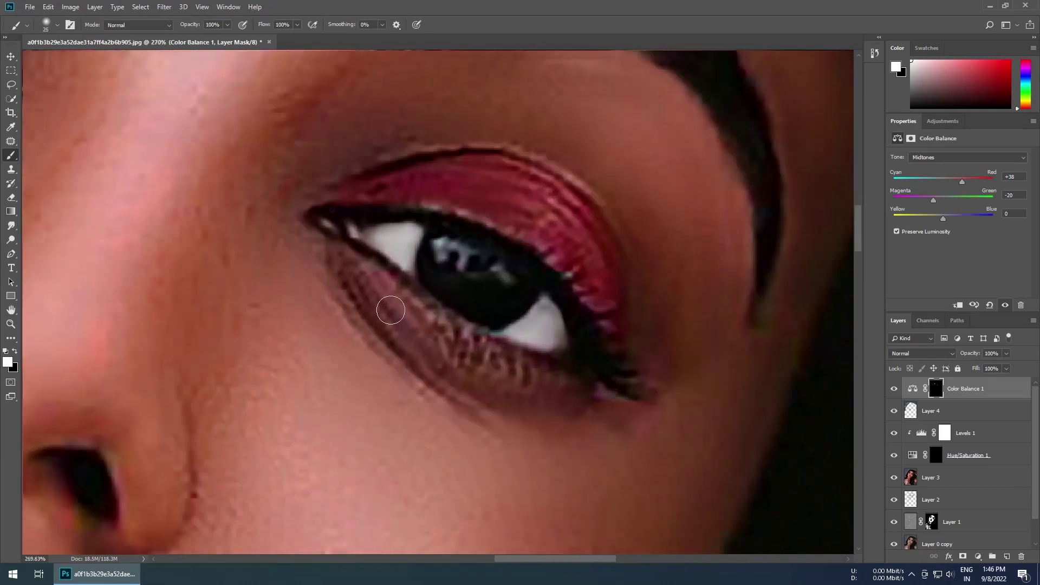
{"action": "key", "text": "shift+7"}
{"action": "key", "text": "shift+7"}
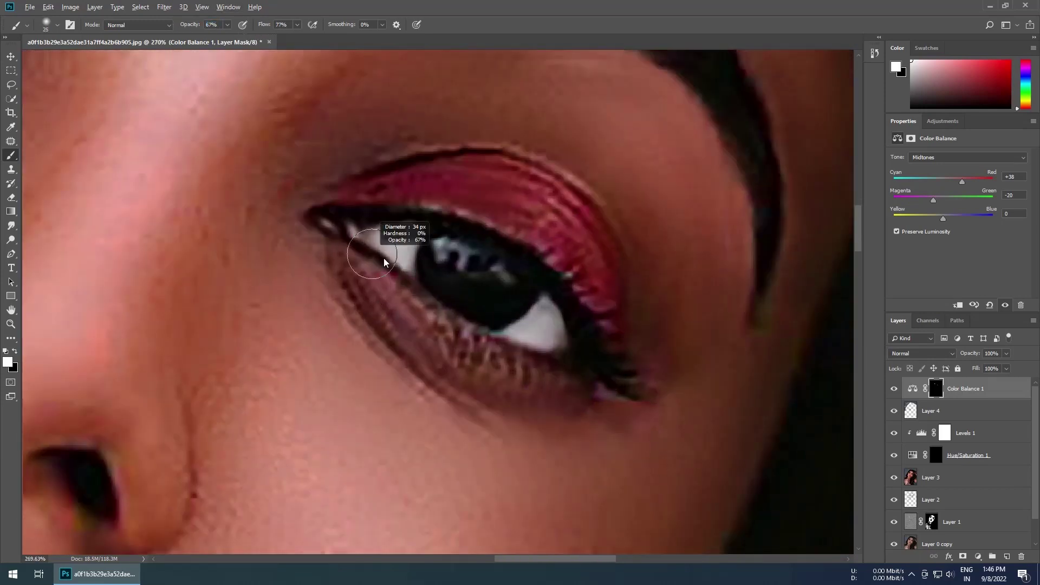
{"action": "left_click_drag", "start_coordinate": [348, 263], "coordinate": [574, 383]}
Blend the red tint along the lower eyelid and inspect the eyeshadow result.
{"action": "scroll", "coordinate": [575, 383], "scroll_direction": "down", "scroll_amount": 4}
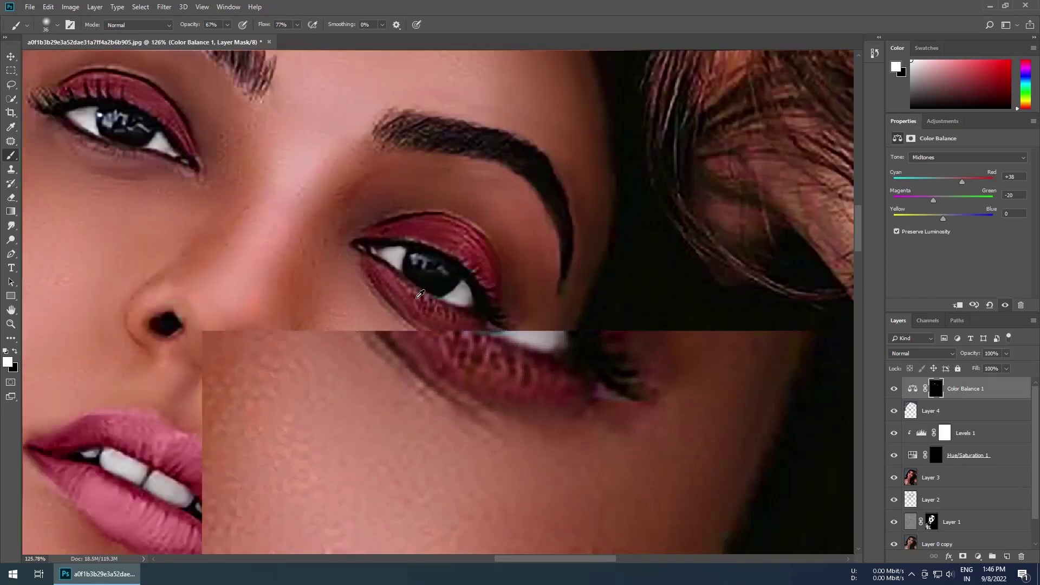
{"action": "scroll", "coordinate": [93, 171], "scroll_direction": "up", "scroll_amount": 4}
{"action": "mouse_move", "coordinate": [93, 171]}
{"action": "left_mouse_down"}
{"action": "mouse_move", "coordinate": [255, 247]}
{"action": "mouse_move", "coordinate": [139, 229]}
{"action": "left_mouse_up"}
{"action": "scroll", "coordinate": [399, 280], "scroll_direction": "down", "scroll_amount": 4}
{"action": "scroll", "coordinate": [345, 273], "scroll_direction": "up", "scroll_amount": 2}
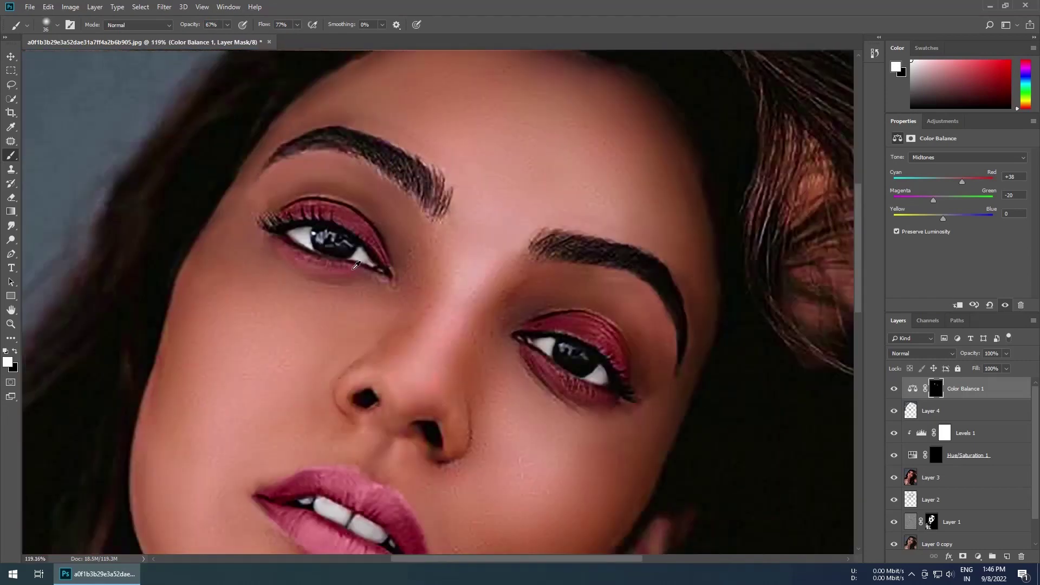
{"action": "scroll", "coordinate": [345, 274], "scroll_direction": "up", "scroll_amount": 1}
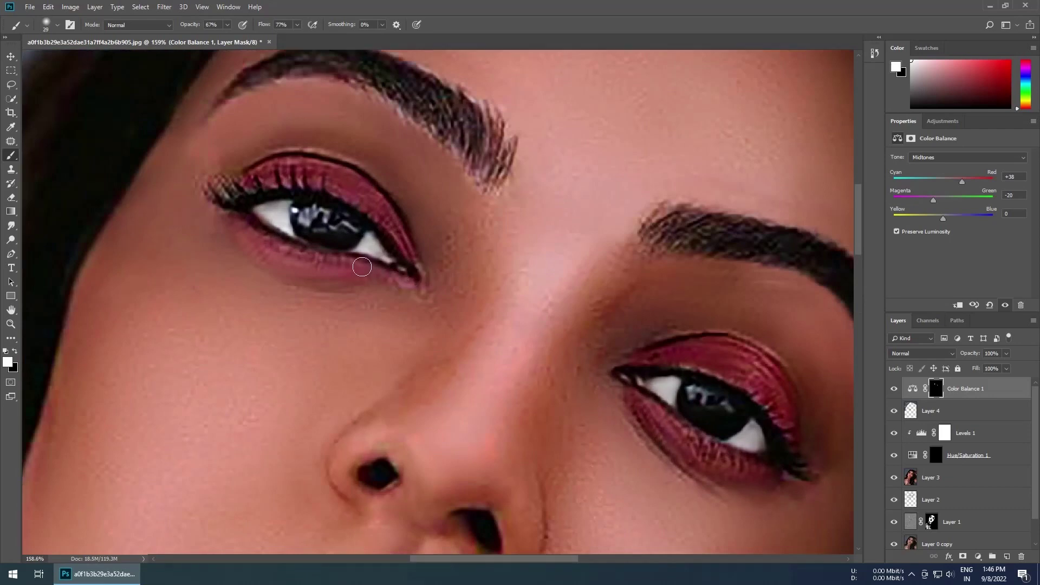
{"action": "scroll", "coordinate": [325, 281], "scroll_direction": "down", "scroll_amount": 2}
{"action": "scroll", "coordinate": [325, 282], "scroll_direction": "down", "scroll_amount": 1}
{"action": "scroll", "coordinate": [504, 373], "scroll_direction": "up", "scroll_amount": 2}
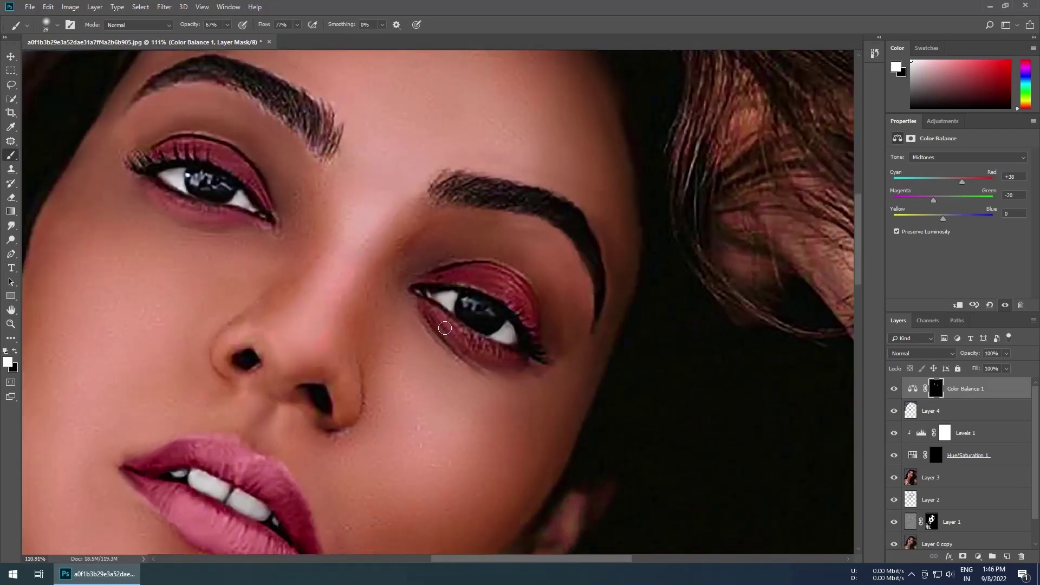
{"action": "scroll", "coordinate": [424, 279], "scroll_direction": "down", "scroll_amount": 1}
{"action": "scroll", "coordinate": [424, 280], "scroll_direction": "down", "scroll_amount": 2}
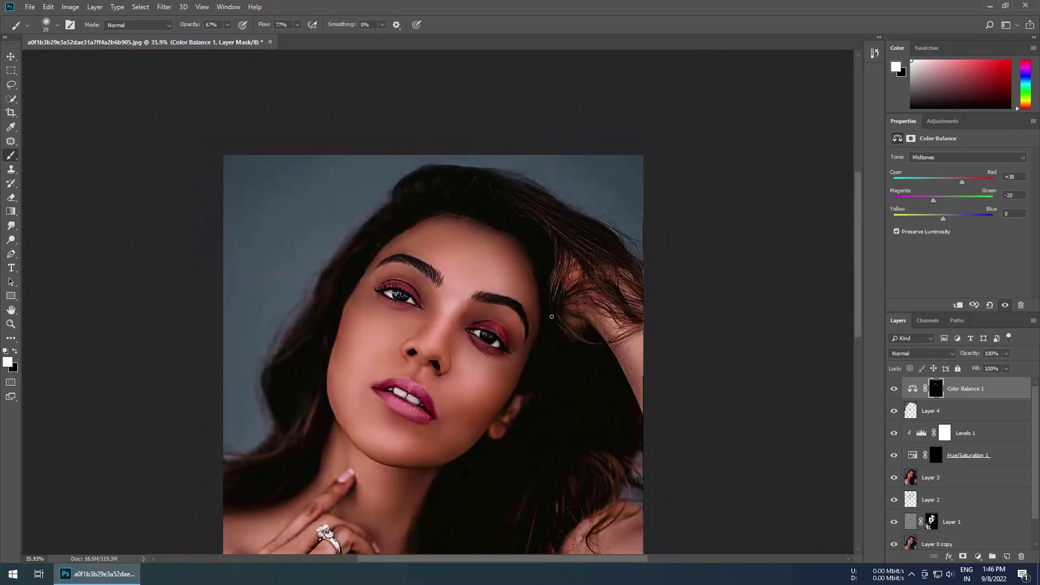
{"action": "scroll", "coordinate": [812, 411], "scroll_direction": "up", "scroll_amount": 1}
{"action": "scroll", "coordinate": [812, 411], "scroll_direction": "up", "scroll_amount": 1}
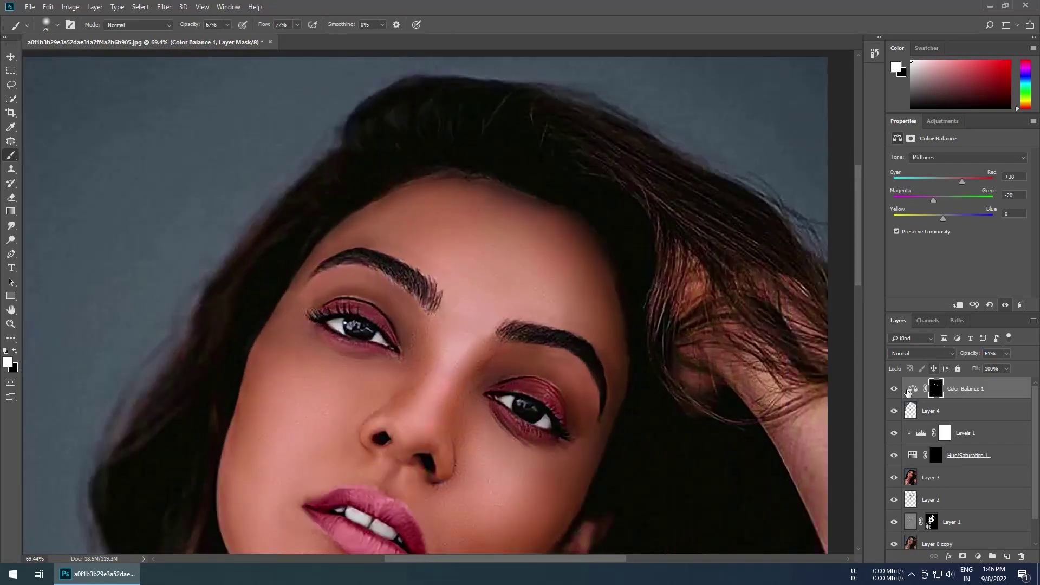
{"action": "scroll", "coordinate": [643, 349], "scroll_direction": "down", "scroll_amount": 1}
{"action": "scroll", "coordinate": [434, 301], "scroll_direction": "up", "scroll_amount": 1}
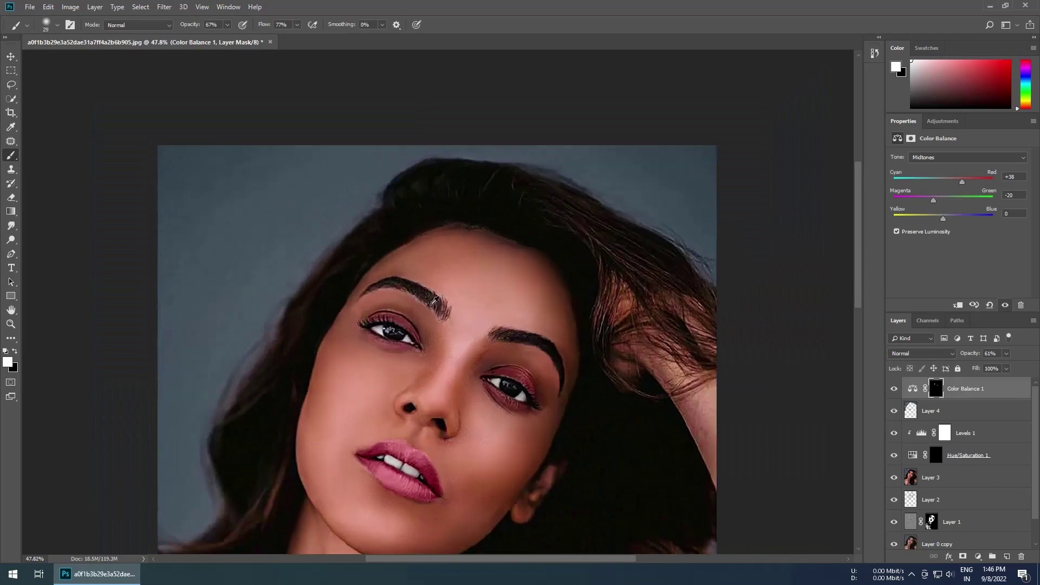
{"action": "scroll", "coordinate": [434, 301], "scroll_direction": "up", "scroll_amount": 1}
{"action": "scroll", "coordinate": [434, 301], "scroll_direction": "up", "scroll_amount": 1}
{"action": "scroll", "coordinate": [434, 301], "scroll_direction": "up", "scroll_amount": 1}
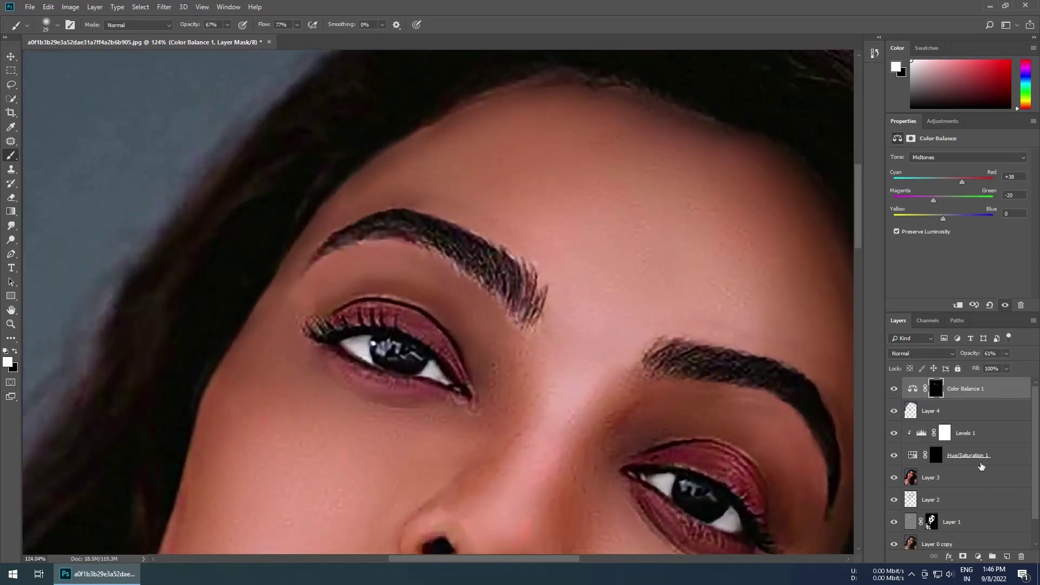
Create a new empty layer for the lashes and set the foreground colour to black.
{"action": "left_click", "coordinate": [1007, 557]}
{"action": "scroll", "coordinate": [336, 395], "scroll_direction": "up", "scroll_amount": 3}
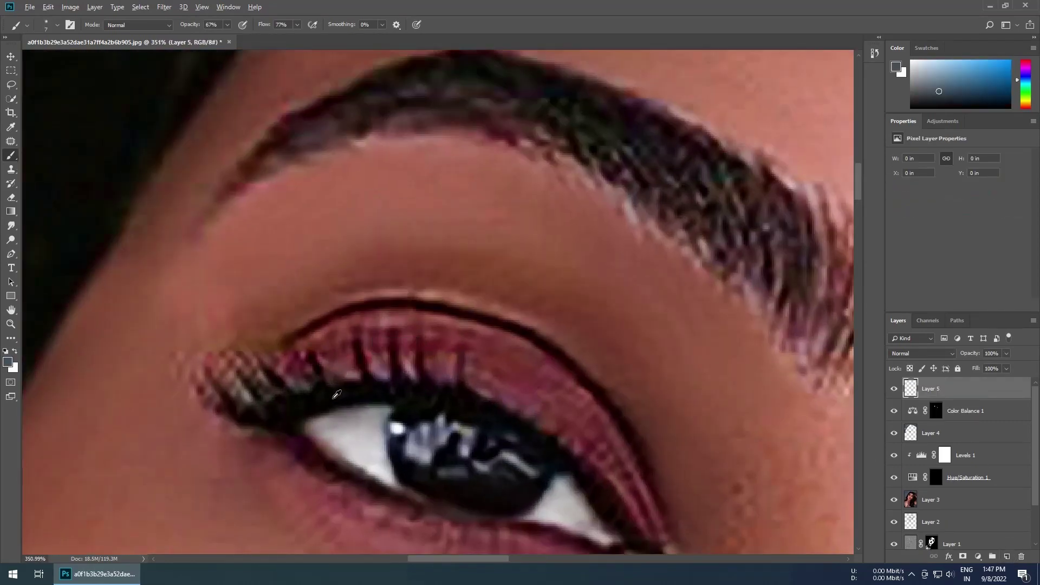
{"action": "left_click", "coordinate": [337, 395], "text": "alt"}
{"action": "left_click", "coordinate": [7, 362]}
{"action": "left_click", "coordinate": [719, 125]}
{"action": "scroll", "coordinate": [233, 379], "scroll_direction": "up", "scroll_amount": 1}
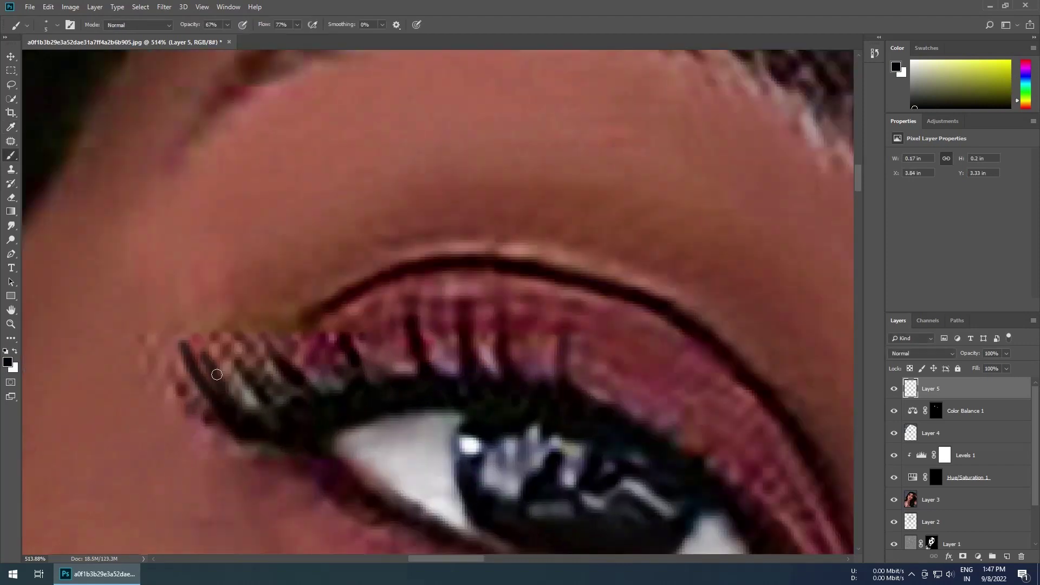
Paint thin black lashes along the upper lash line from the outer corner.
{"action": "mouse_move", "coordinate": [257, 406]}
{"action": "left_mouse_down"}
{"action": "mouse_move", "coordinate": [211, 321]}
{"action": "mouse_move", "coordinate": [268, 380]}
{"action": "left_mouse_up"}
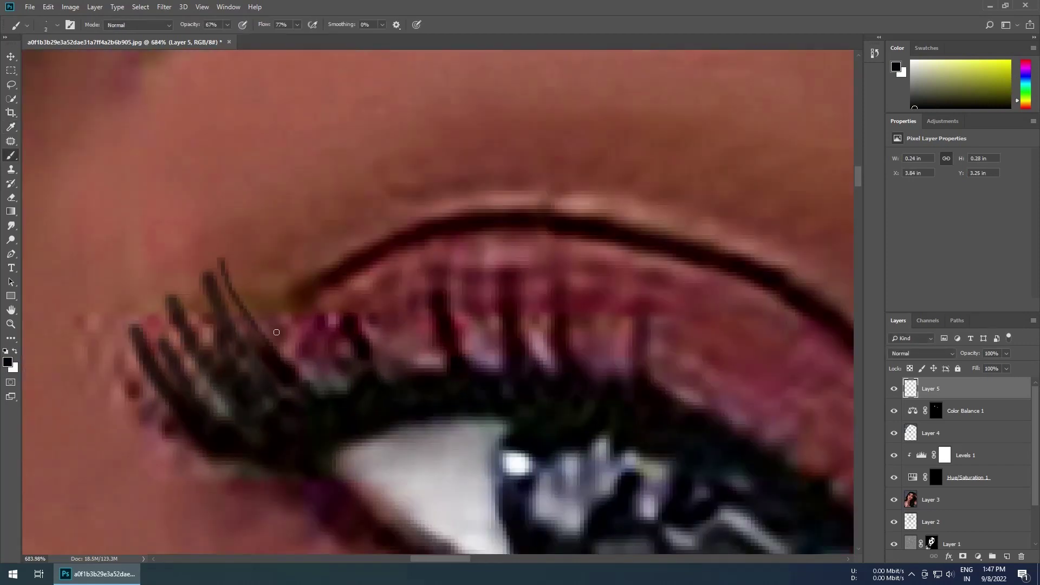
{"action": "scroll", "coordinate": [325, 388], "scroll_direction": "up", "scroll_amount": 2}
{"action": "mouse_move", "coordinate": [317, 385]}
{"action": "left_mouse_down"}
{"action": "mouse_move", "coordinate": [271, 290]}
{"action": "mouse_move", "coordinate": [298, 233]}
{"action": "left_mouse_up"}
{"action": "mouse_move", "coordinate": [390, 374]}
{"action": "left_mouse_down"}
{"action": "mouse_move", "coordinate": [371, 268]}
{"action": "mouse_move", "coordinate": [437, 274]}
{"action": "left_mouse_up"}
{"action": "left_click_drag", "start_coordinate": [431, 344], "coordinate": [412, 245]}
{"action": "left_click_drag", "start_coordinate": [466, 352], "coordinate": [454, 266]}
{"action": "mouse_move", "coordinate": [479, 369]}
{"action": "left_mouse_down"}
{"action": "mouse_move", "coordinate": [472, 268]}
{"action": "mouse_move", "coordinate": [507, 285]}
{"action": "left_mouse_up"}
{"action": "left_click_drag", "start_coordinate": [542, 357], "coordinate": [515, 251]}
{"action": "scroll", "coordinate": [537, 352], "scroll_direction": "down", "scroll_amount": 3}
{"action": "scroll", "coordinate": [387, 293], "scroll_direction": "up", "scroll_amount": 2}
{"action": "scroll", "coordinate": [386, 293], "scroll_direction": "up", "scroll_amount": 2}
{"action": "mouse_move", "coordinate": [325, 280]}
{"action": "left_mouse_down"}
{"action": "mouse_move", "coordinate": [214, 171]}
{"action": "mouse_move", "coordinate": [252, 171]}
{"action": "left_mouse_up"}
{"action": "left_click_drag", "start_coordinate": [352, 303], "coordinate": [208, 203]}
{"action": "scroll", "coordinate": [414, 305], "scroll_direction": "down", "scroll_amount": 1}
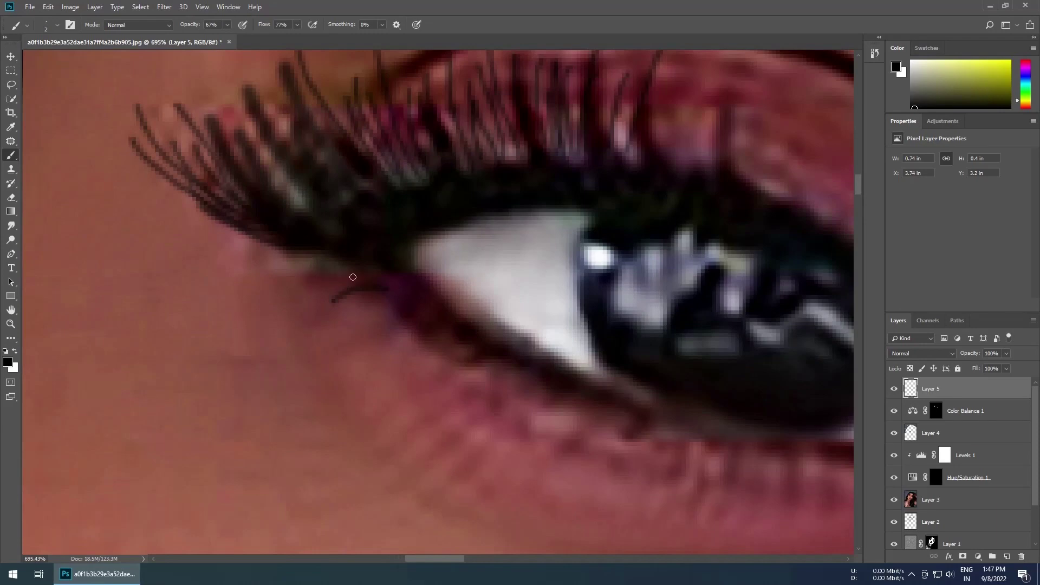
{"action": "left_click_drag", "start_coordinate": [353, 277], "coordinate": [333, 314]}
{"action": "scroll", "coordinate": [314, 263], "scroll_direction": "down", "scroll_amount": 1}
Add more upper lashes toward the outer end and tip of the lash line.
{"action": "left_click_drag", "start_coordinate": [285, 246], "coordinate": [277, 120]}
{"action": "mouse_move", "coordinate": [331, 243]}
{"action": "left_mouse_down"}
{"action": "mouse_move", "coordinate": [322, 134]}
{"action": "mouse_move", "coordinate": [353, 151]}
{"action": "left_mouse_up"}
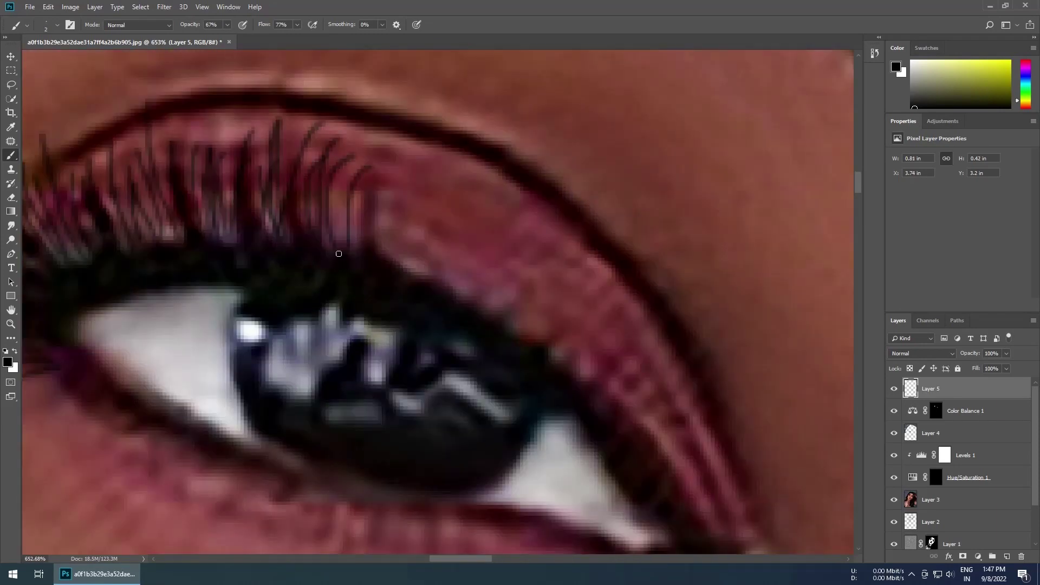
{"action": "left_click_drag", "start_coordinate": [374, 252], "coordinate": [396, 160]}
{"action": "left_click_drag", "start_coordinate": [382, 260], "coordinate": [418, 180]}
{"action": "left_click_drag", "start_coordinate": [388, 233], "coordinate": [430, 181]}
{"action": "left_click_drag", "start_coordinate": [398, 260], "coordinate": [436, 198]}
{"action": "left_click_drag", "start_coordinate": [408, 265], "coordinate": [460, 223]}
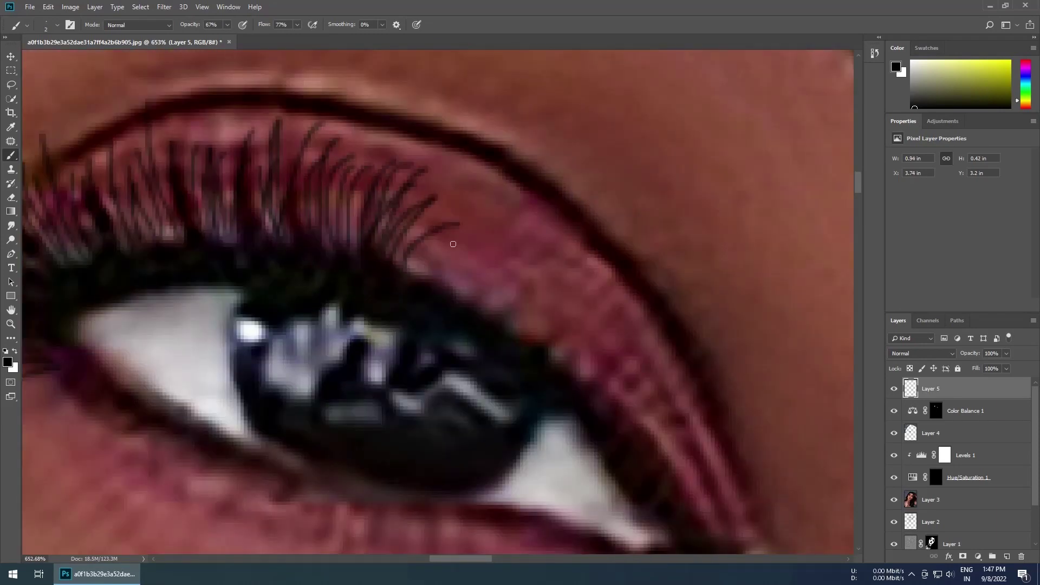
{"action": "left_click_drag", "start_coordinate": [413, 273], "coordinate": [457, 235]}
{"action": "left_click_drag", "start_coordinate": [445, 284], "coordinate": [481, 254]}
{"action": "left_click_drag", "start_coordinate": [464, 300], "coordinate": [534, 276]}
{"action": "scroll", "coordinate": [472, 308], "scroll_direction": "down", "scroll_amount": 6}
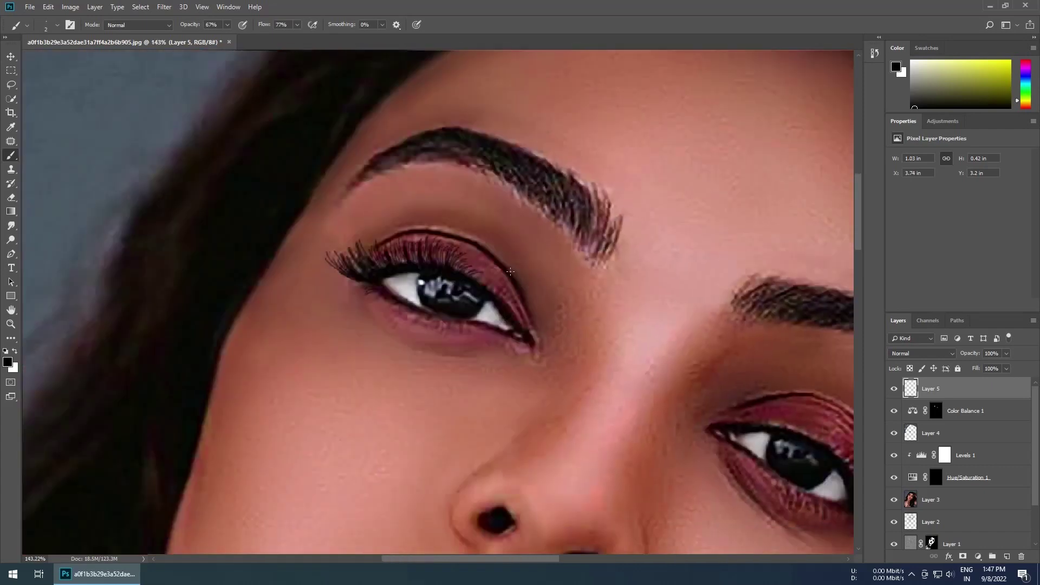
{"action": "scroll", "coordinate": [469, 240], "scroll_direction": "up", "scroll_amount": 3}
{"action": "scroll", "coordinate": [469, 240], "scroll_direction": "up", "scroll_amount": 2}
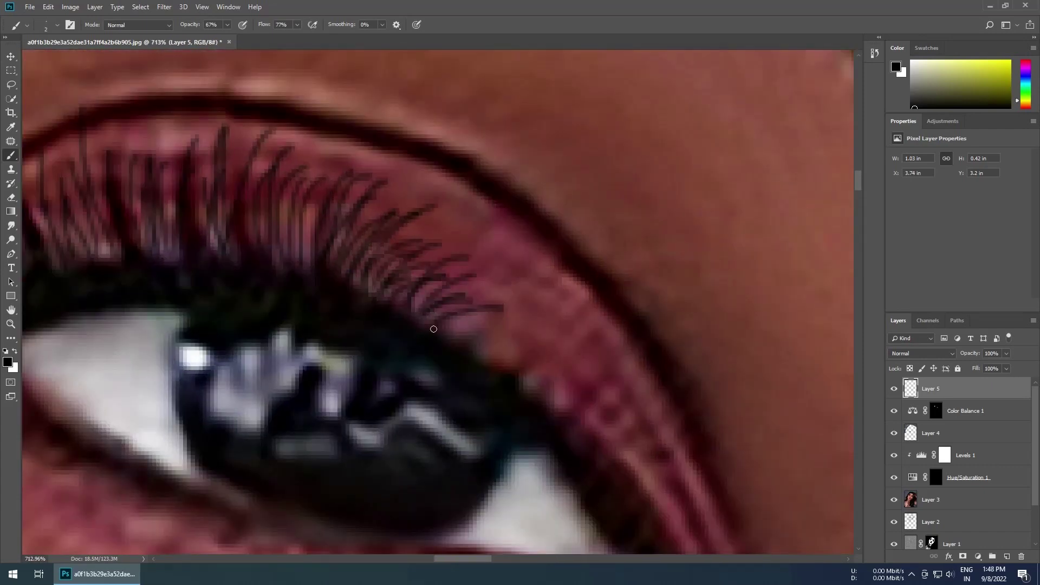
{"action": "scroll", "coordinate": [493, 229], "scroll_direction": "down", "scroll_amount": 4}
{"action": "scroll", "coordinate": [493, 230], "scroll_direction": "up", "scroll_amount": 3}
{"action": "scroll", "coordinate": [434, 300], "scroll_direction": "up", "scroll_amount": 3}
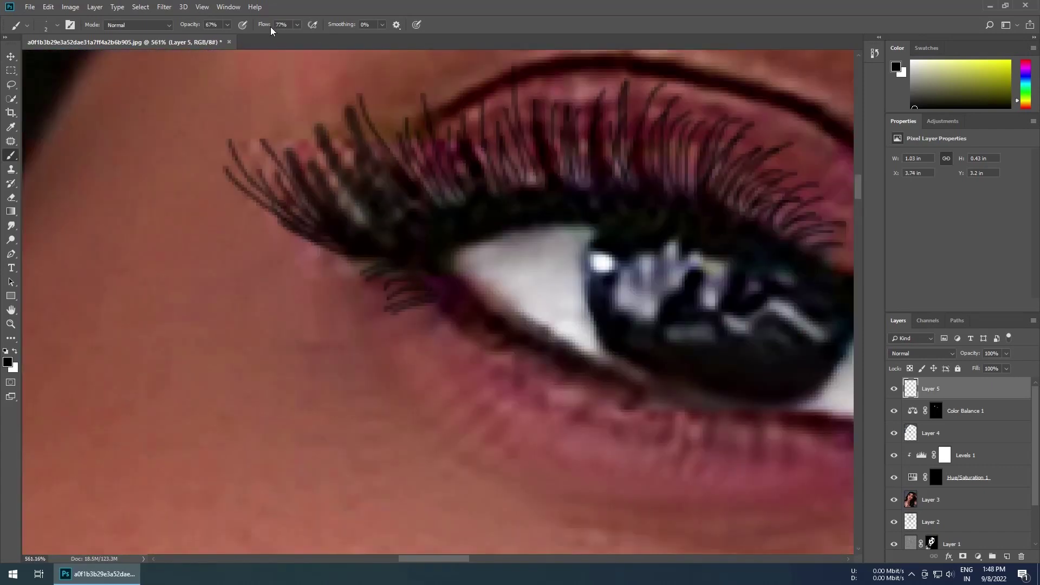
Reduce the brush flow and paint fine lower lashes beneath the eye.
{"action": "left_click_drag", "start_coordinate": [271, 29], "coordinate": [263, 30]}
{"action": "scroll", "coordinate": [341, 209], "scroll_direction": "up", "scroll_amount": 1}
{"action": "left_click_drag", "start_coordinate": [357, 209], "coordinate": [311, 252]}
{"action": "mouse_move", "coordinate": [379, 243]}
{"action": "left_mouse_down"}
{"action": "mouse_move", "coordinate": [363, 295]}
{"action": "mouse_move", "coordinate": [439, 265]}
{"action": "left_mouse_up"}
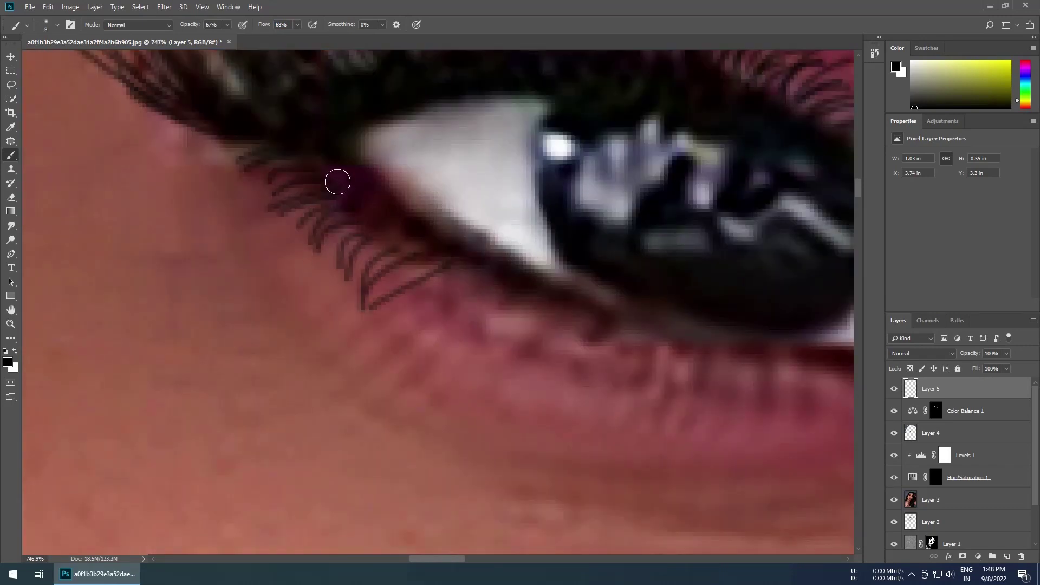
{"action": "left_click_drag", "start_coordinate": [338, 182], "coordinate": [585, 309]}
{"action": "scroll", "coordinate": [585, 309], "scroll_direction": "down", "scroll_amount": 2}
{"action": "scroll", "coordinate": [515, 275], "scroll_direction": "down", "scroll_amount": 3}
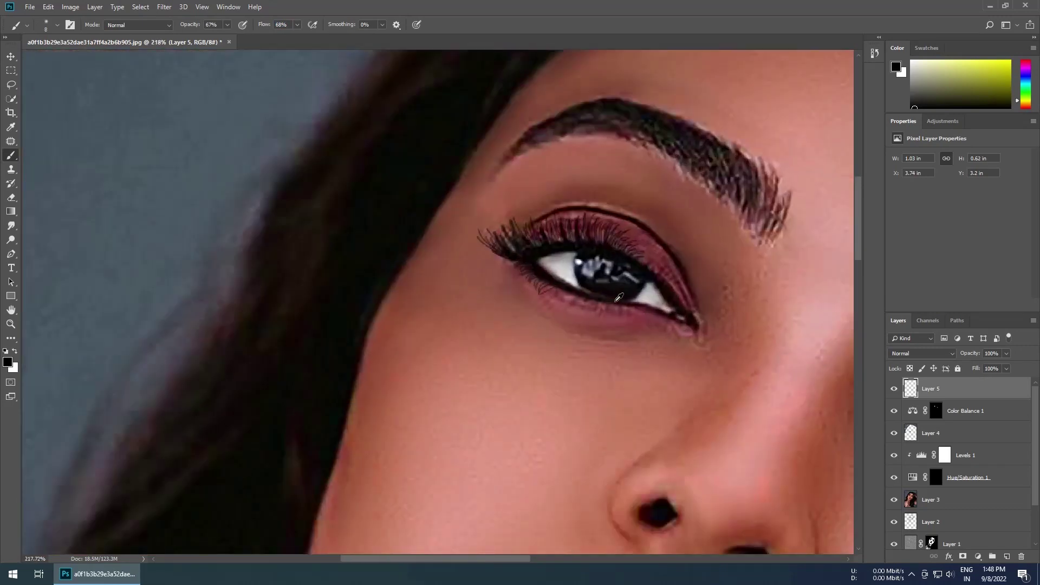
{"action": "scroll", "coordinate": [618, 297], "scroll_direction": "up", "scroll_amount": 5}
{"action": "mouse_move", "coordinate": [442, 232]}
{"action": "left_mouse_down"}
{"action": "mouse_move", "coordinate": [541, 303]}
{"action": "mouse_move", "coordinate": [587, 297]}
{"action": "left_mouse_up"}
{"action": "scroll", "coordinate": [474, 302], "scroll_direction": "down", "scroll_amount": 1}
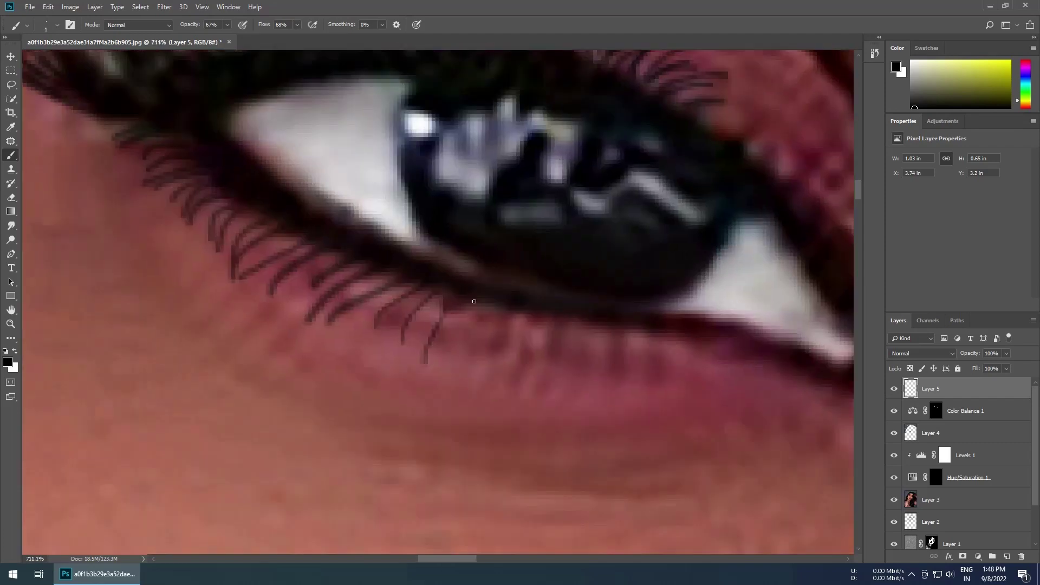
{"action": "left_click_drag", "start_coordinate": [524, 319], "coordinate": [529, 384]}
{"action": "left_click_drag", "start_coordinate": [542, 320], "coordinate": [560, 379]}
{"action": "left_click_drag", "start_coordinate": [575, 325], "coordinate": [584, 384]}
{"action": "left_click_drag", "start_coordinate": [602, 328], "coordinate": [618, 357]}
{"action": "scroll", "coordinate": [584, 347], "scroll_direction": "down", "scroll_amount": 3}
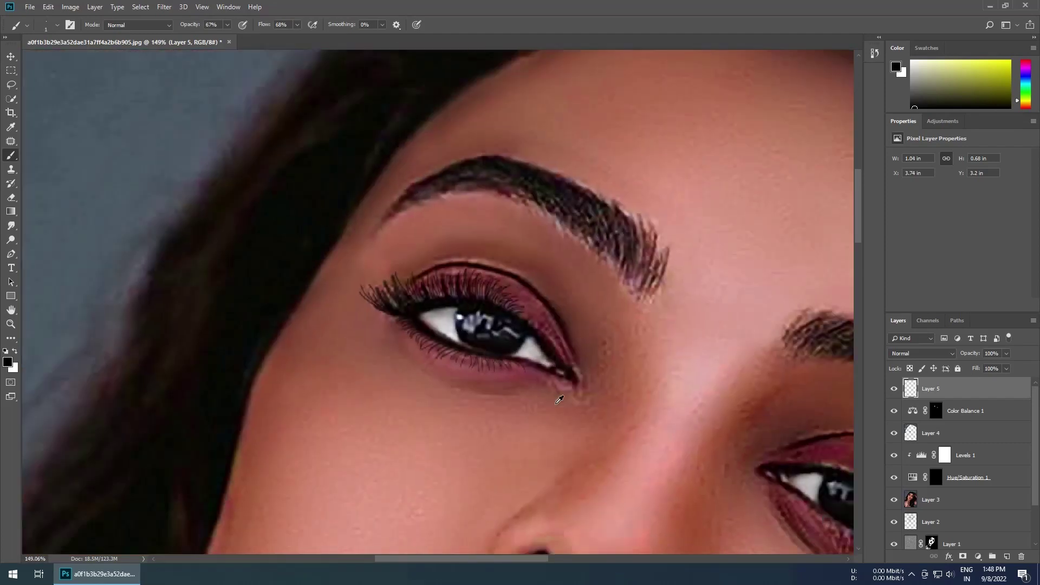
{"action": "scroll", "coordinate": [557, 395], "scroll_direction": "down", "scroll_amount": 3}
Paint dark lashes along the right eye's upper lid, with long strokes at the outer corner.
{"action": "scroll", "coordinate": [464, 429], "scroll_direction": "up", "scroll_amount": 5}
{"action": "scroll", "coordinate": [455, 422], "scroll_direction": "up", "scroll_amount": 1}
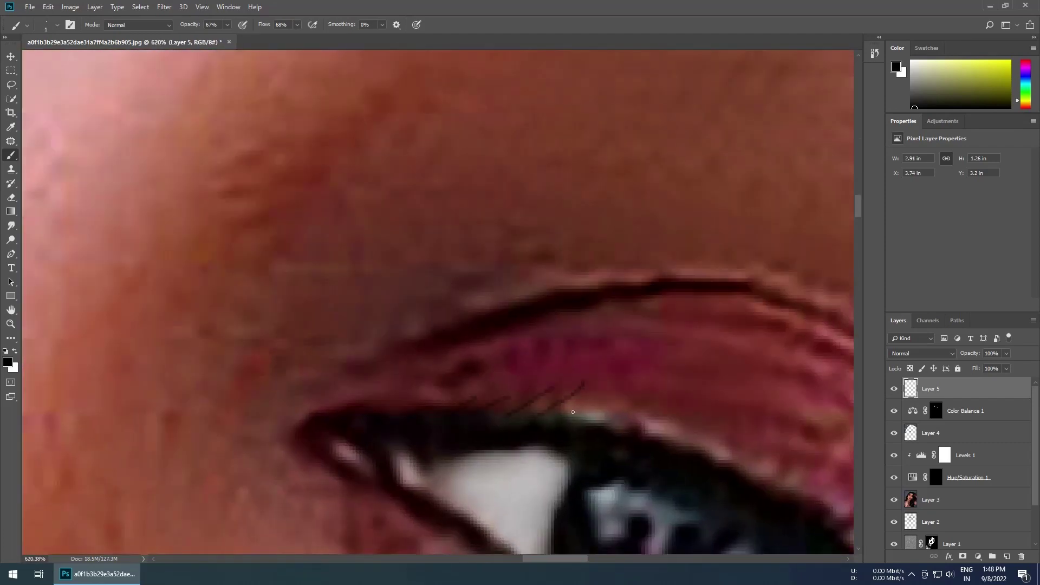
{"action": "left_click_drag", "start_coordinate": [518, 421], "coordinate": [448, 322]}
{"action": "scroll", "coordinate": [483, 308], "scroll_direction": "down", "scroll_amount": 5}
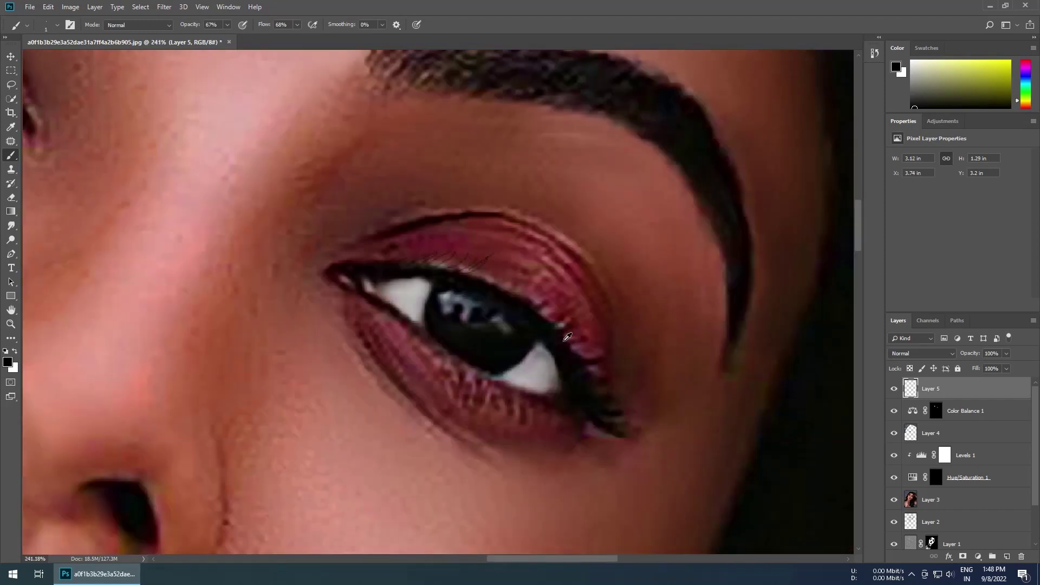
{"action": "scroll", "coordinate": [390, 231], "scroll_direction": "up", "scroll_amount": 4}
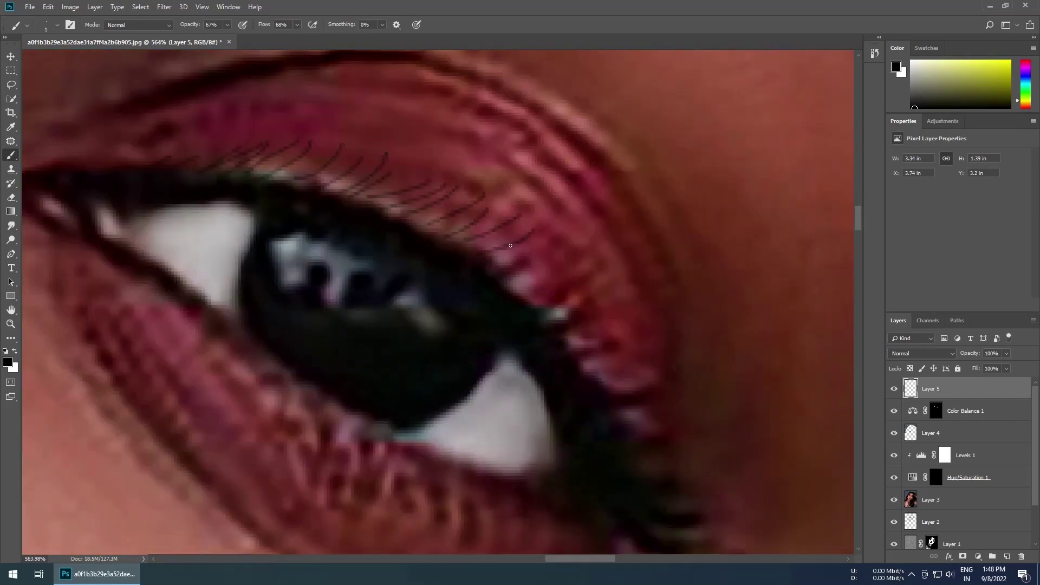
{"action": "left_click_drag", "start_coordinate": [389, 217], "coordinate": [454, 196]}
{"action": "scroll", "coordinate": [389, 219], "scroll_direction": "down", "scroll_amount": 5}
{"action": "scroll", "coordinate": [386, 235], "scroll_direction": "up", "scroll_amount": 4}
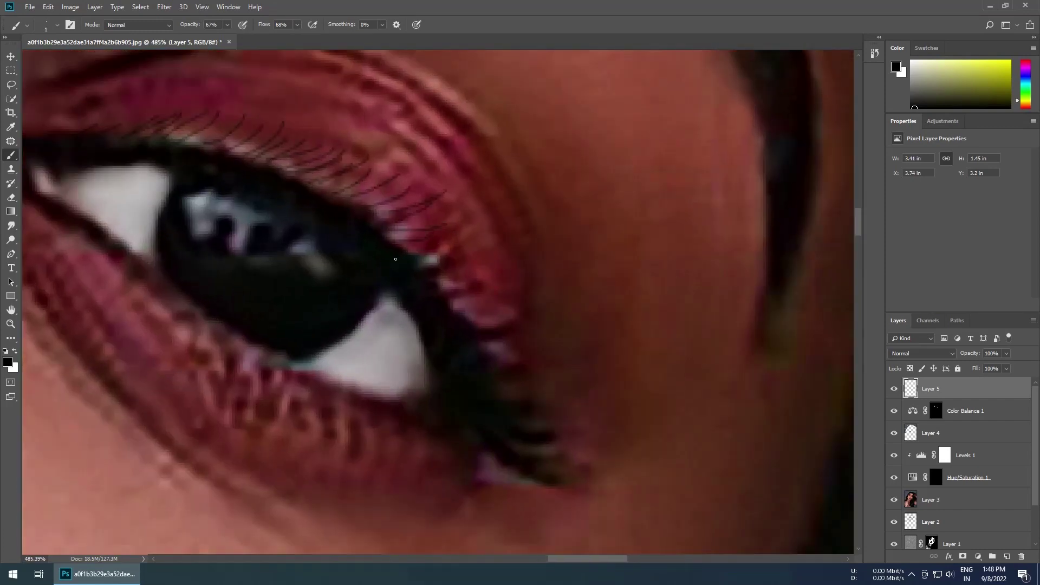
{"action": "scroll", "coordinate": [468, 264], "scroll_direction": "up", "scroll_amount": 2}
{"action": "mouse_move", "coordinate": [468, 265]}
{"action": "left_mouse_down"}
{"action": "mouse_move", "coordinate": [430, 274]}
{"action": "mouse_move", "coordinate": [539, 283]}
{"action": "left_mouse_up"}
{"action": "scroll", "coordinate": [509, 211], "scroll_direction": "up", "scroll_amount": 2}
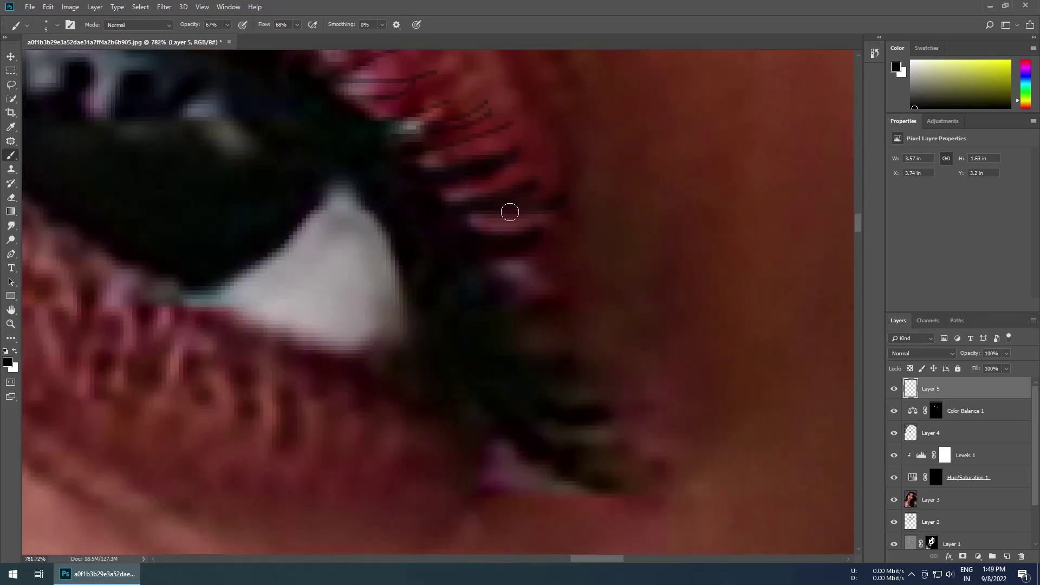
{"action": "left_click_drag", "start_coordinate": [508, 212], "coordinate": [475, 307]}
{"action": "scroll", "coordinate": [475, 307], "scroll_direction": "down", "scroll_amount": 2}
{"action": "left_click_drag", "start_coordinate": [592, 205], "coordinate": [661, 343]}
{"action": "left_click_drag", "start_coordinate": [596, 303], "coordinate": [697, 372]}
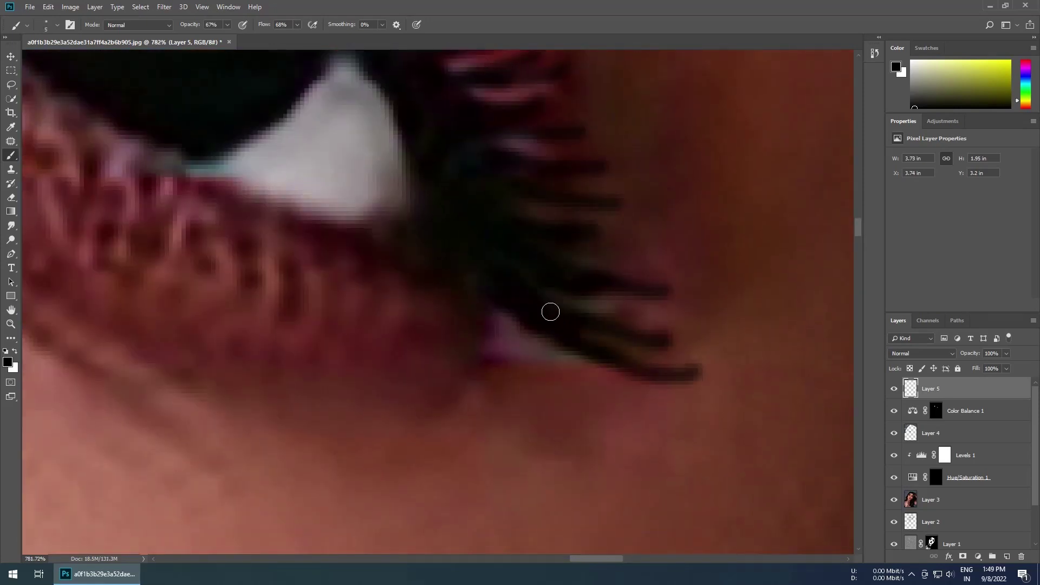
Paint short lash strokes along the right eye's lower lash line.
{"action": "scroll", "coordinate": [681, 341], "scroll_direction": "down", "scroll_amount": 2}
{"action": "scroll", "coordinate": [681, 341], "scroll_direction": "down", "scroll_amount": 3}
{"action": "scroll", "coordinate": [642, 325], "scroll_direction": "up", "scroll_amount": 3}
{"action": "scroll", "coordinate": [542, 293], "scroll_direction": "up", "scroll_amount": 2}
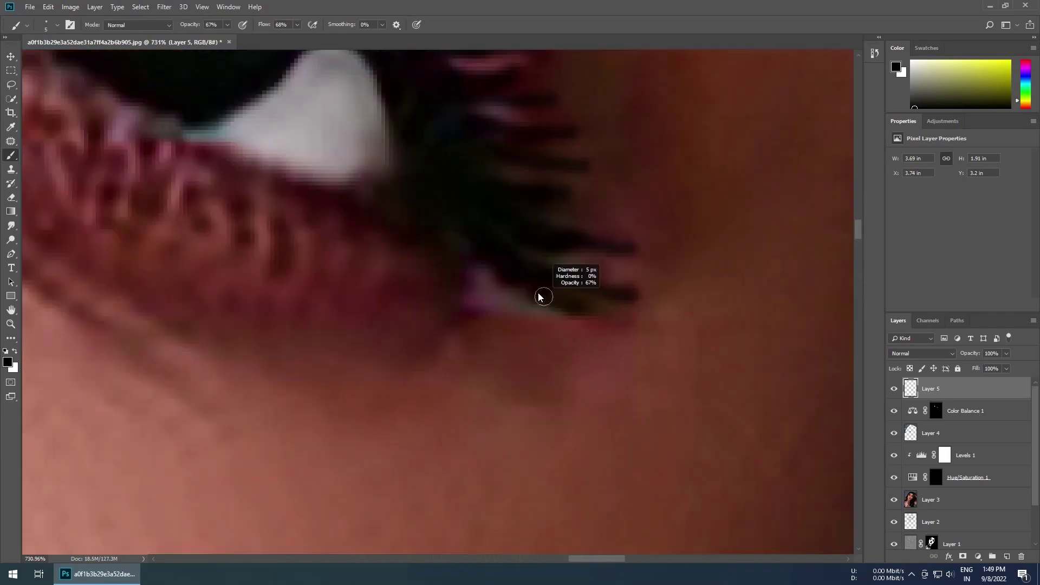
{"action": "left_click_drag", "start_coordinate": [542, 304], "coordinate": [659, 336]}
{"action": "scroll", "coordinate": [546, 255], "scroll_direction": "down", "scroll_amount": 3}
{"action": "scroll", "coordinate": [448, 250], "scroll_direction": "up", "scroll_amount": 2}
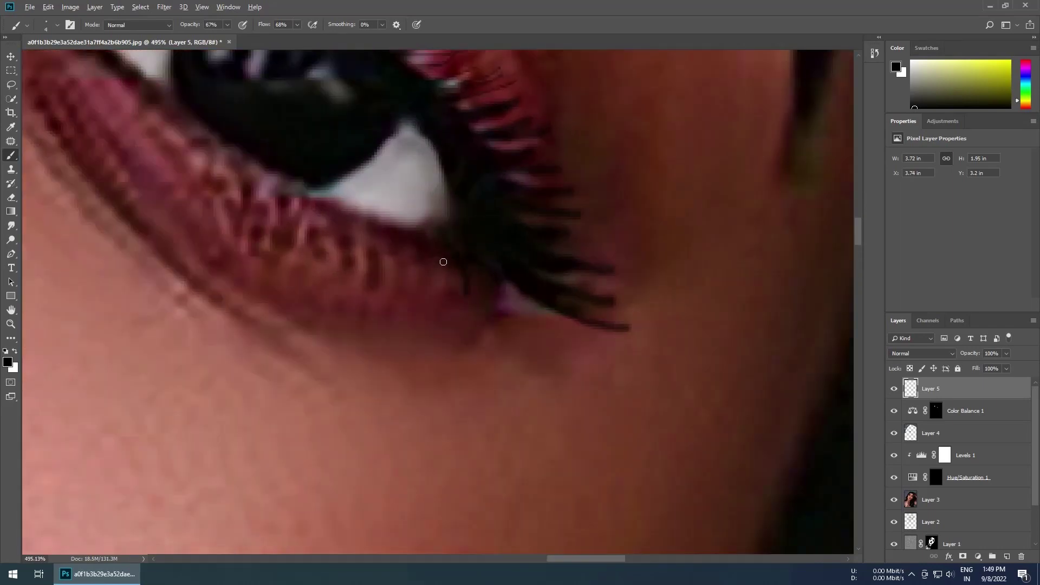
{"action": "scroll", "coordinate": [443, 262], "scroll_direction": "up", "scroll_amount": 1}
{"action": "left_click_drag", "start_coordinate": [418, 286], "coordinate": [406, 236]}
{"action": "left_click_drag", "start_coordinate": [407, 302], "coordinate": [372, 239]}
{"action": "left_click_drag", "start_coordinate": [360, 295], "coordinate": [317, 214]}
{"action": "left_click_drag", "start_coordinate": [322, 262], "coordinate": [306, 211]}
{"action": "scroll", "coordinate": [306, 211], "scroll_direction": "up", "scroll_amount": 1}
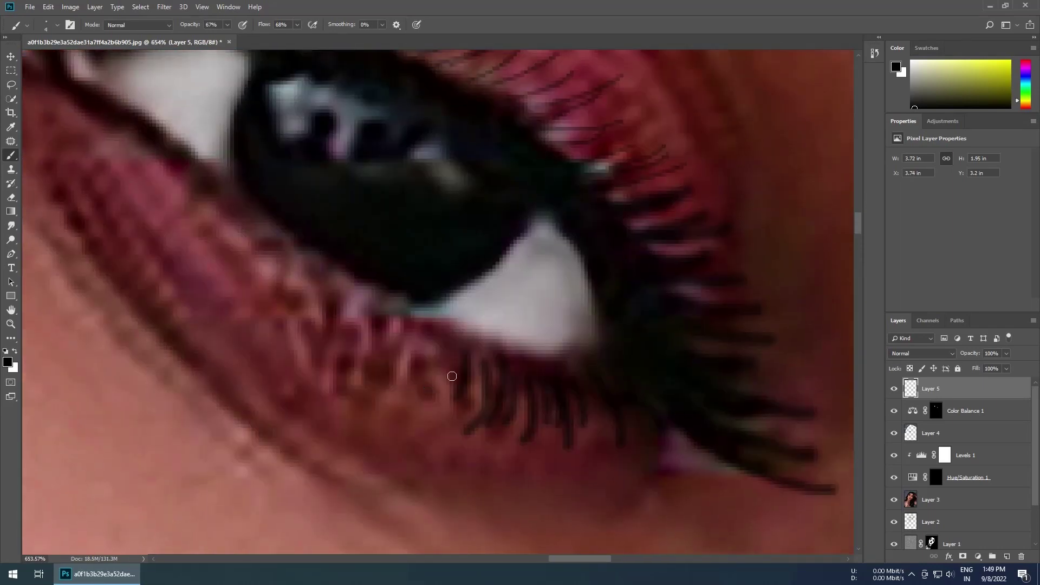
{"action": "left_click_drag", "start_coordinate": [454, 414], "coordinate": [439, 351]}
{"action": "left_click_drag", "start_coordinate": [428, 393], "coordinate": [408, 328]}
{"action": "left_click_drag", "start_coordinate": [401, 374], "coordinate": [350, 296]}
Add several more lower lash strokes beneath the right eye.
{"action": "scroll", "coordinate": [450, 415], "scroll_direction": "down", "scroll_amount": 5}
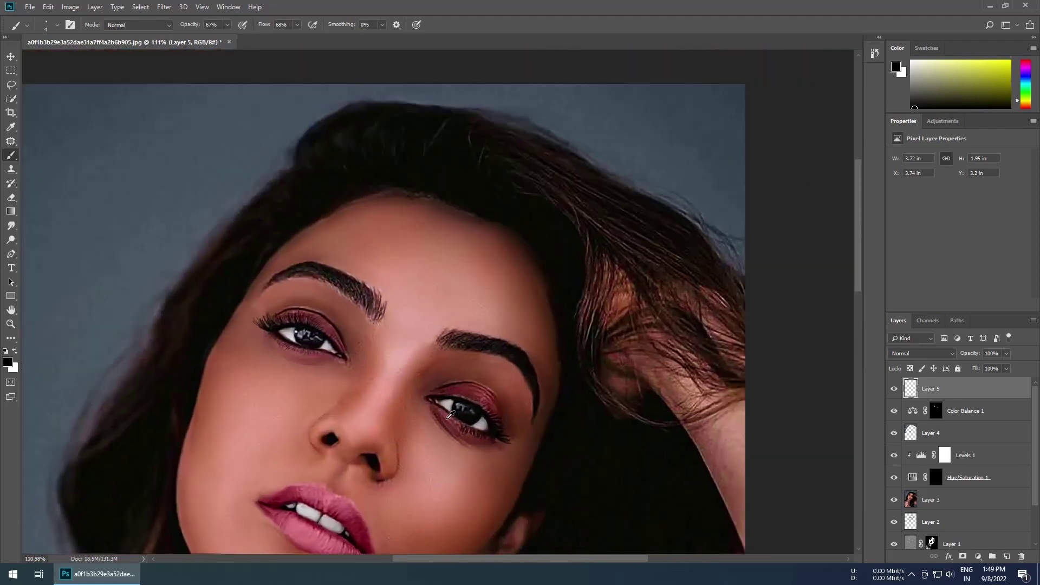
{"action": "scroll", "coordinate": [450, 415], "scroll_direction": "up", "scroll_amount": 7}
{"action": "left_click_drag", "start_coordinate": [423, 477], "coordinate": [463, 396]}
{"action": "left_click_drag", "start_coordinate": [444, 469], "coordinate": [488, 390]}
{"action": "mouse_move", "coordinate": [415, 425]}
{"action": "left_mouse_down"}
{"action": "mouse_move", "coordinate": [461, 376]}
{"action": "mouse_move", "coordinate": [450, 374]}
{"action": "left_mouse_up"}
{"action": "left_click_drag", "start_coordinate": [384, 444], "coordinate": [434, 369]}
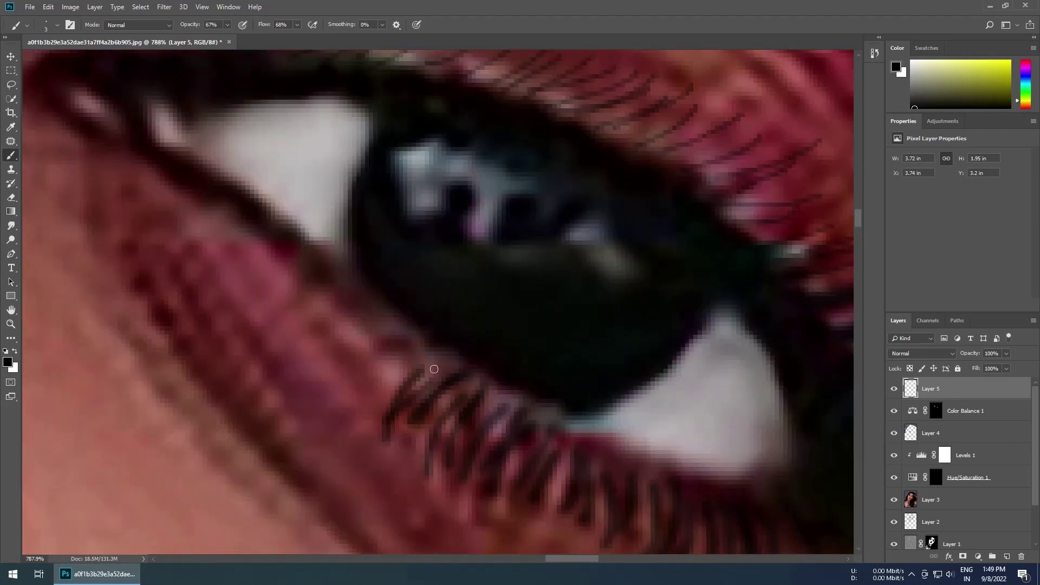
{"action": "left_click_drag", "start_coordinate": [384, 407], "coordinate": [420, 348]}
Lower the brush opacity to 54%.
{"action": "scroll", "coordinate": [417, 352], "scroll_direction": "down", "scroll_amount": 5}
{"action": "scroll", "coordinate": [325, 412], "scroll_direction": "down", "scroll_amount": 1}
{"action": "scroll", "coordinate": [217, 412], "scroll_direction": "up", "scroll_amount": 4}
{"action": "scroll", "coordinate": [138, 401], "scroll_direction": "up", "scroll_amount": 3}
{"action": "key", "text": "5"}
{"action": "key", "text": "4"}
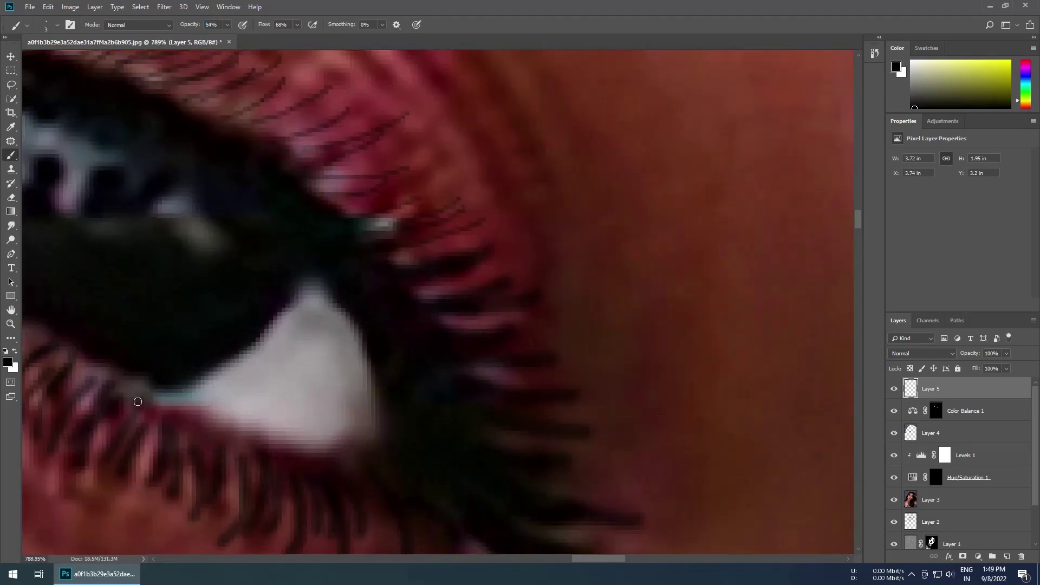
{"action": "scroll", "coordinate": [251, 304], "scroll_direction": "down", "scroll_amount": 3}
{"action": "scroll", "coordinate": [450, 375], "scroll_direction": "down", "scroll_amount": 4}
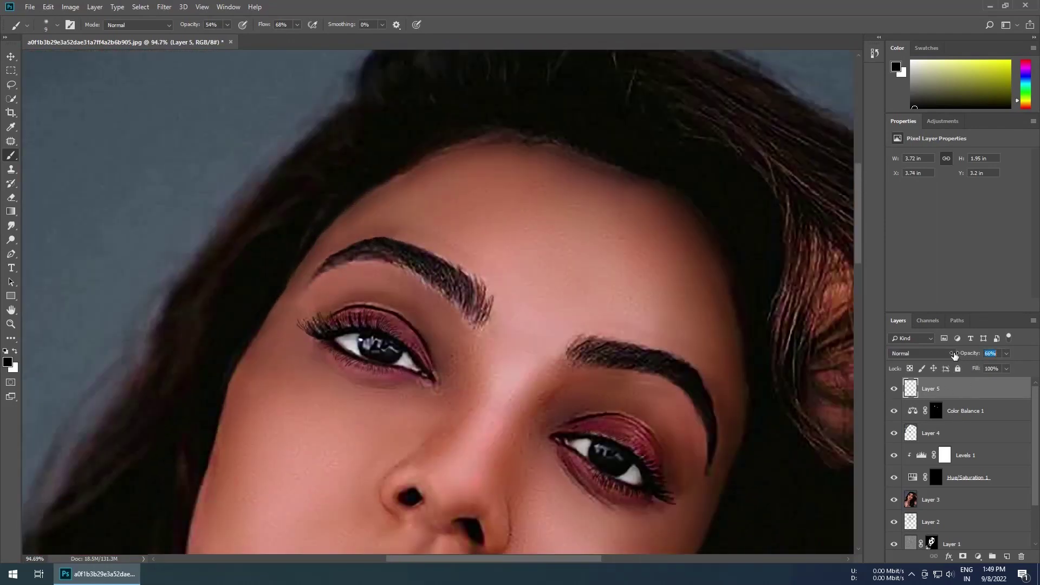
Soften the painted lashes on Layer 5 with a 0.8-pixel Gaussian Blur.
{"action": "left_click", "coordinate": [166, 7]}
{"action": "left_click", "coordinate": [324, 180]}
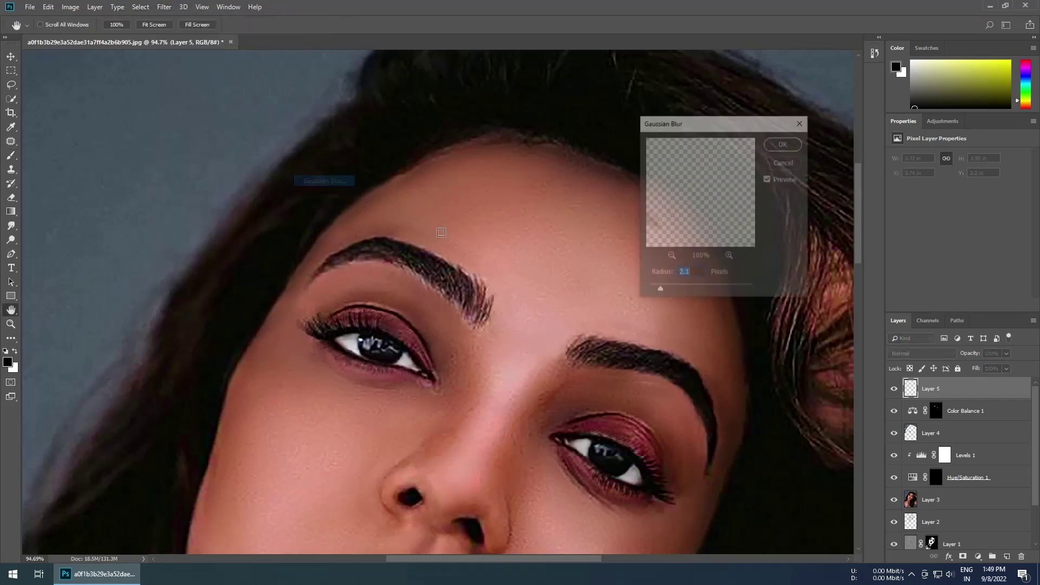
{"action": "key", "text": "alt"}
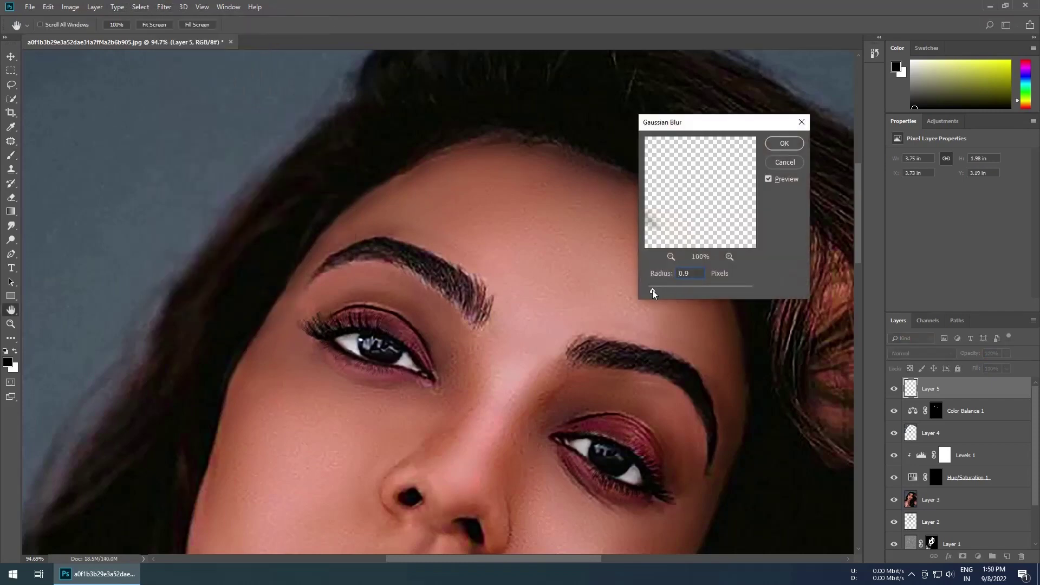
{"action": "left_click_drag", "start_coordinate": [652, 290], "coordinate": [652, 290]}
{"action": "left_click_drag", "start_coordinate": [704, 193], "coordinate": [716, 217]}
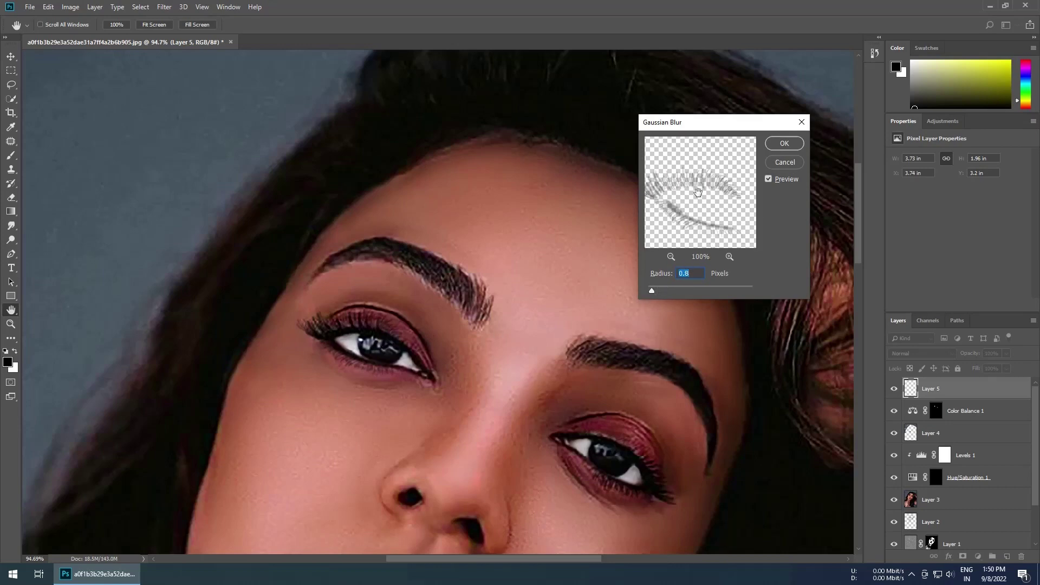
{"action": "left_click", "coordinate": [784, 144]}
{"action": "scroll", "coordinate": [367, 340], "scroll_direction": "up", "scroll_amount": 5}
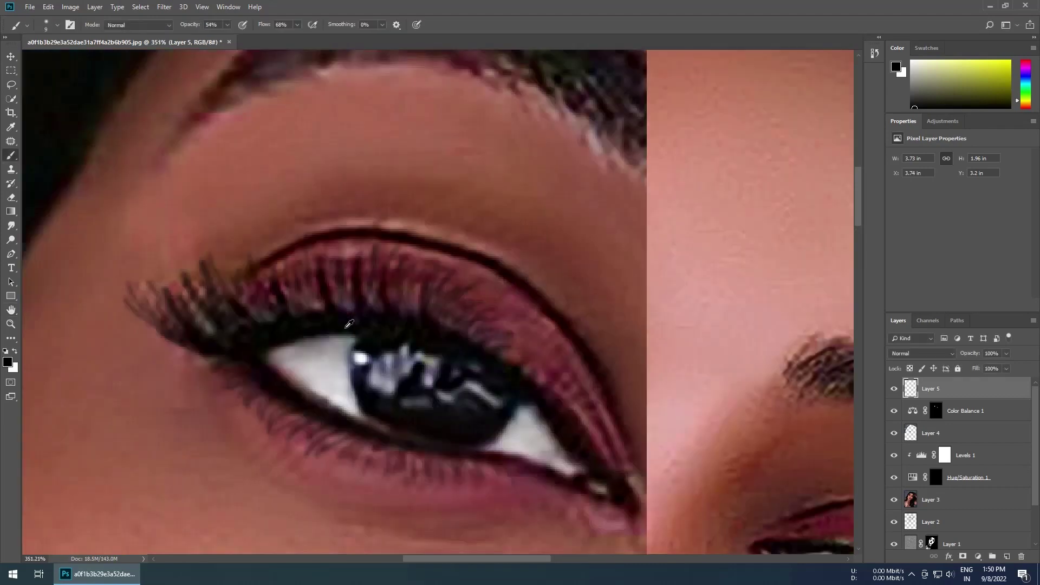
{"action": "scroll", "coordinate": [448, 370], "scroll_direction": "down", "scroll_amount": 3}
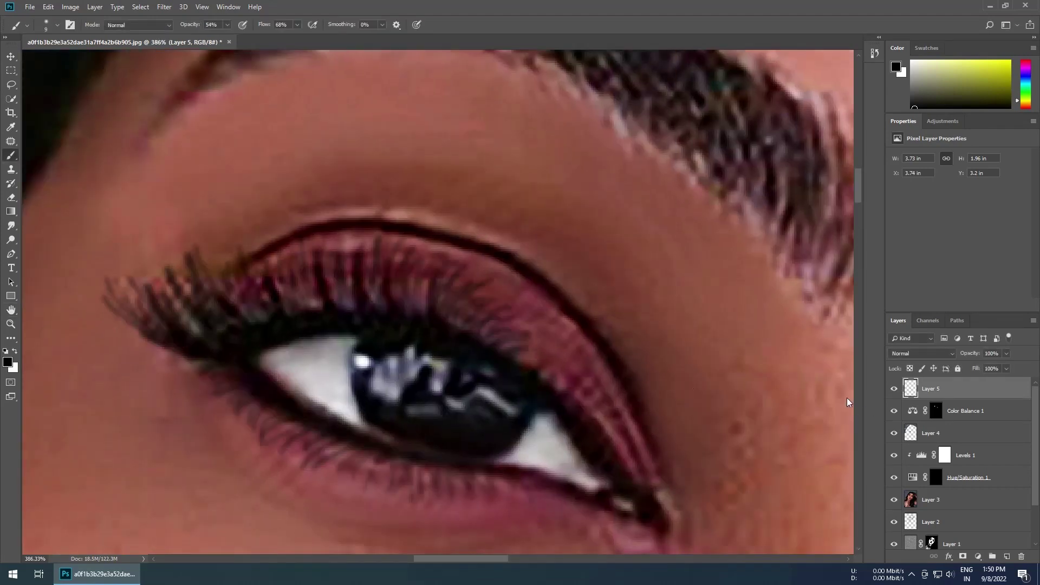
{"action": "scroll", "coordinate": [447, 370], "scroll_direction": "down", "scroll_amount": 4}
Stamp all visible layers into a new layer and apply an 8-pixel Gaussian Blur.
{"action": "scroll", "coordinate": [447, 371], "scroll_direction": "down", "scroll_amount": 2}
{"action": "key", "text": "ctrl+shift+alt+e"}
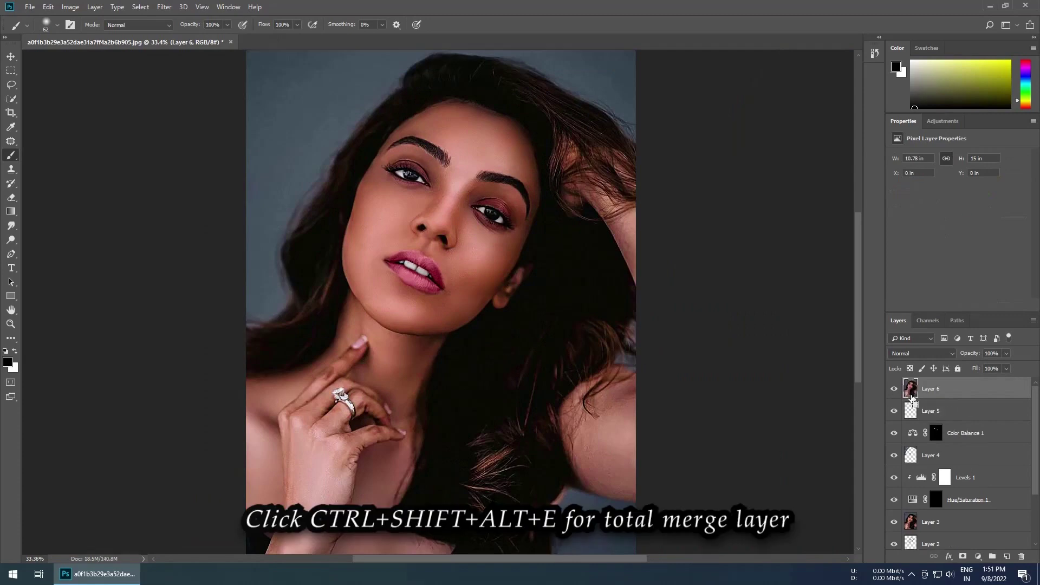
{"action": "left_click", "coordinate": [164, 6]}
{"action": "mouse_move", "coordinate": [170, 139]}
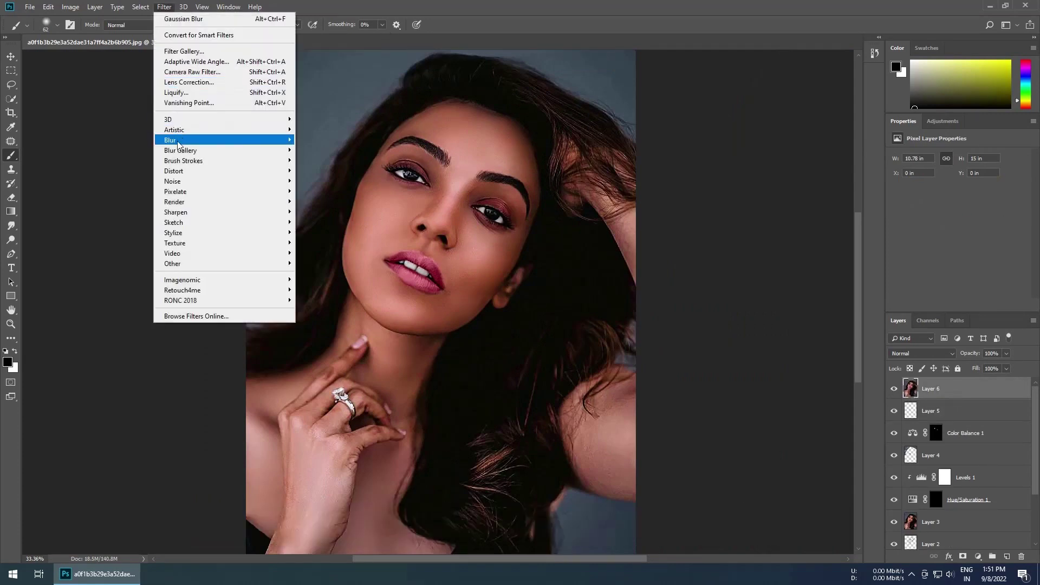
{"action": "left_click", "coordinate": [324, 181]}
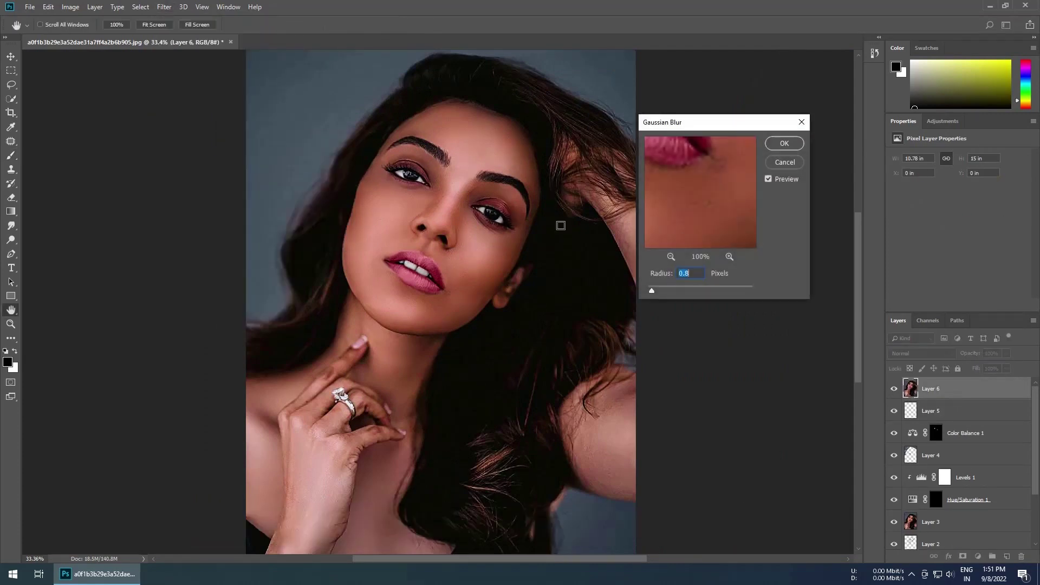
{"action": "left_click_drag", "start_coordinate": [668, 291], "coordinate": [691, 292]}
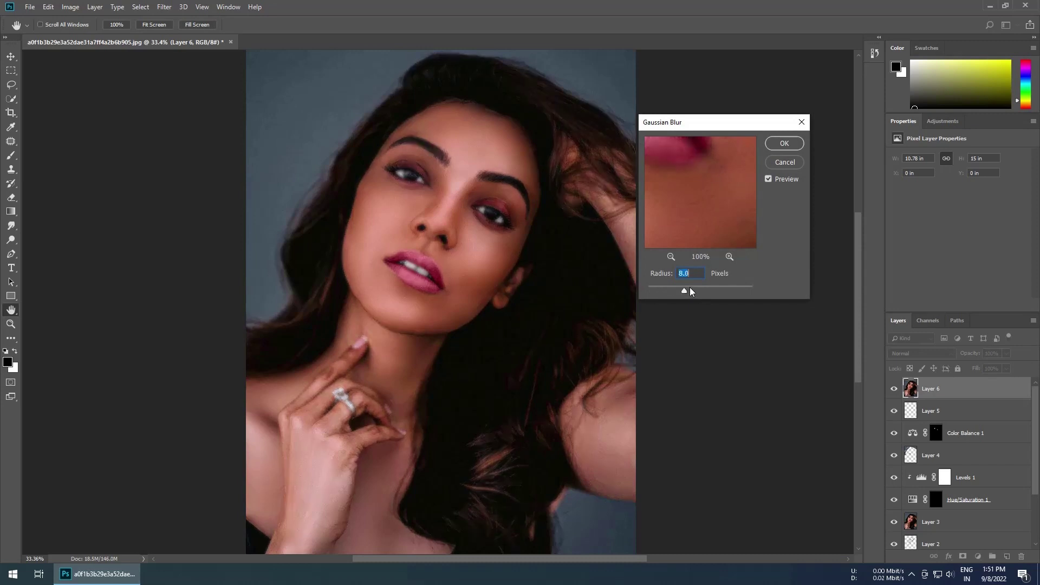
{"action": "left_click", "coordinate": [785, 144]}
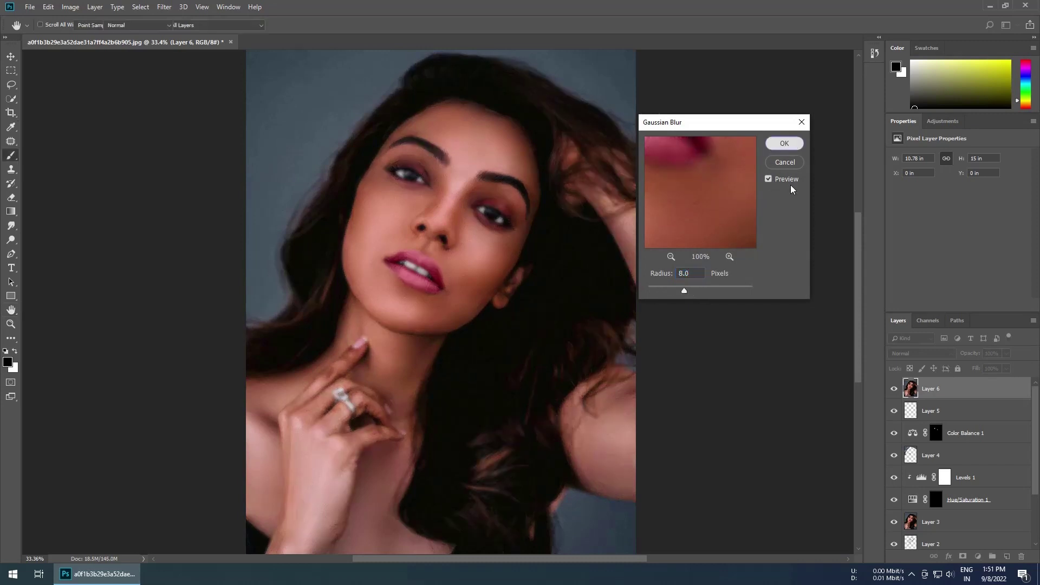
Add an inverted layer mask and paint the blur back onto the background beside the head and neck.
{"action": "left_click", "coordinate": [963, 557]}
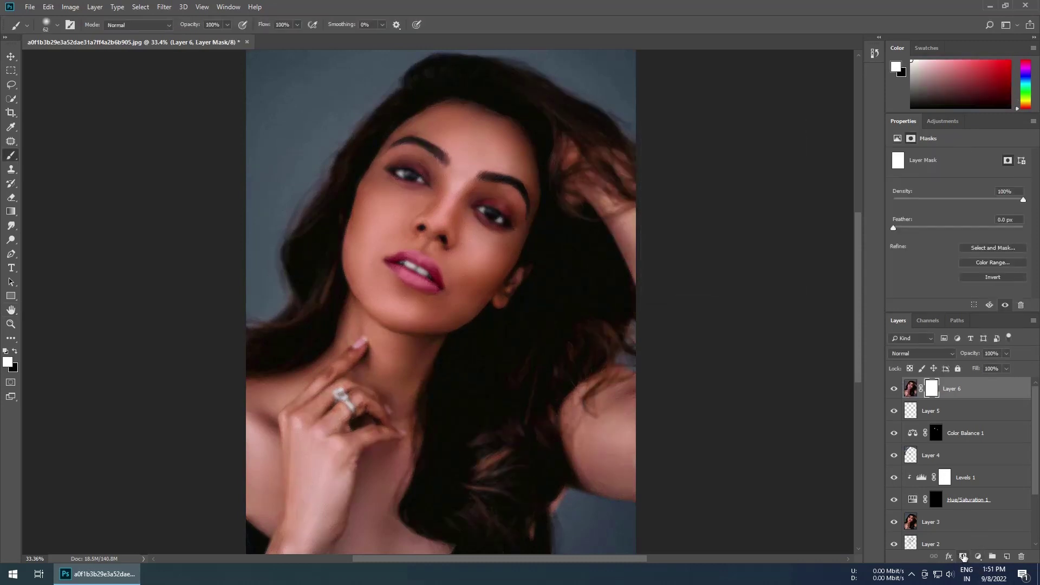
{"action": "key", "text": "ctrl+i"}
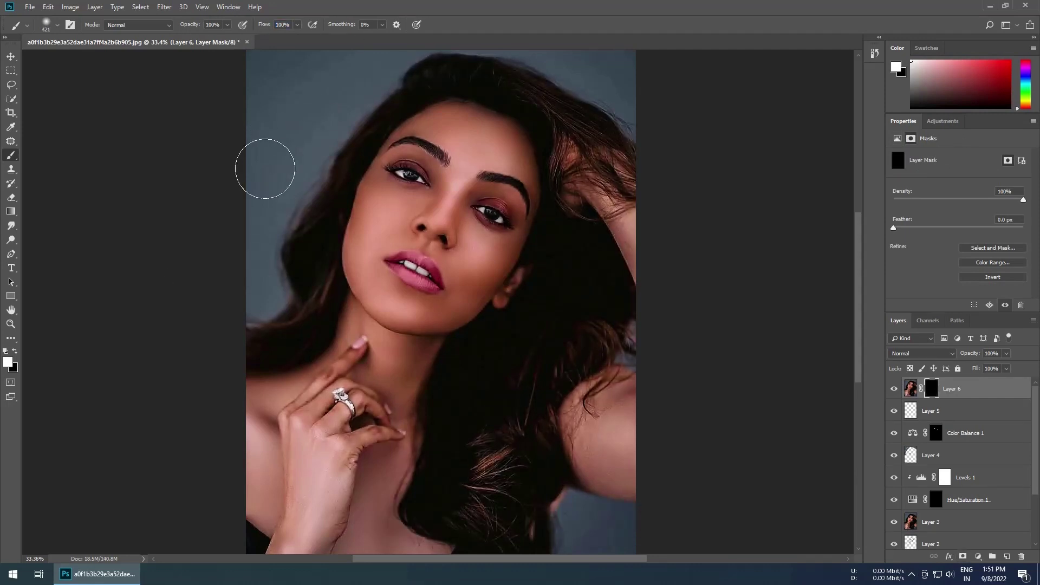
{"action": "scroll", "coordinate": [266, 217], "scroll_direction": "up", "scroll_amount": 3}
{"action": "scroll", "coordinate": [269, 242], "scroll_direction": "up", "scroll_amount": 1}
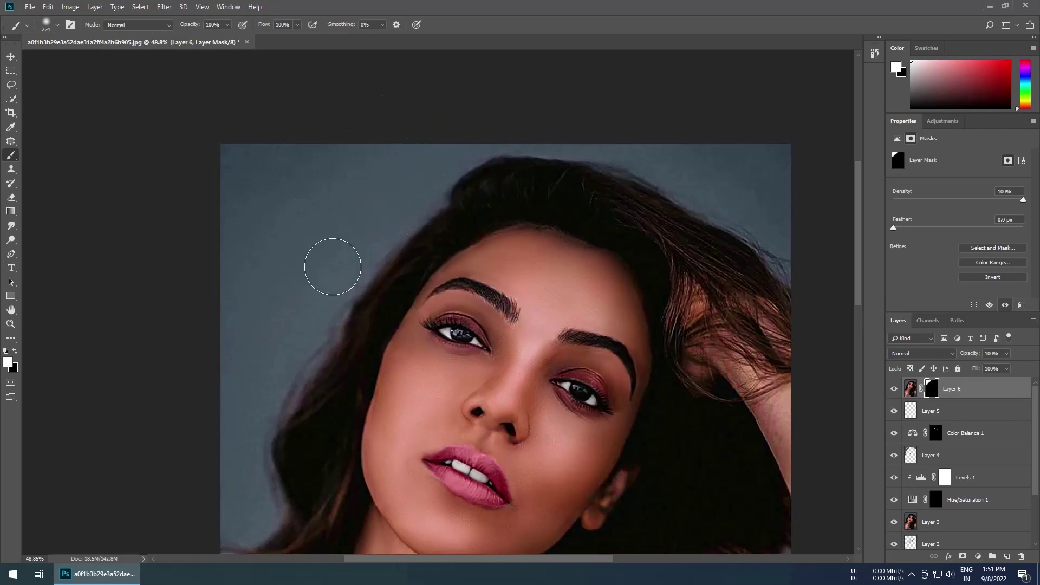
{"action": "left_click_drag", "start_coordinate": [333, 267], "coordinate": [389, 202]}
{"action": "scroll", "coordinate": [253, 322], "scroll_direction": "up", "scroll_amount": 1}
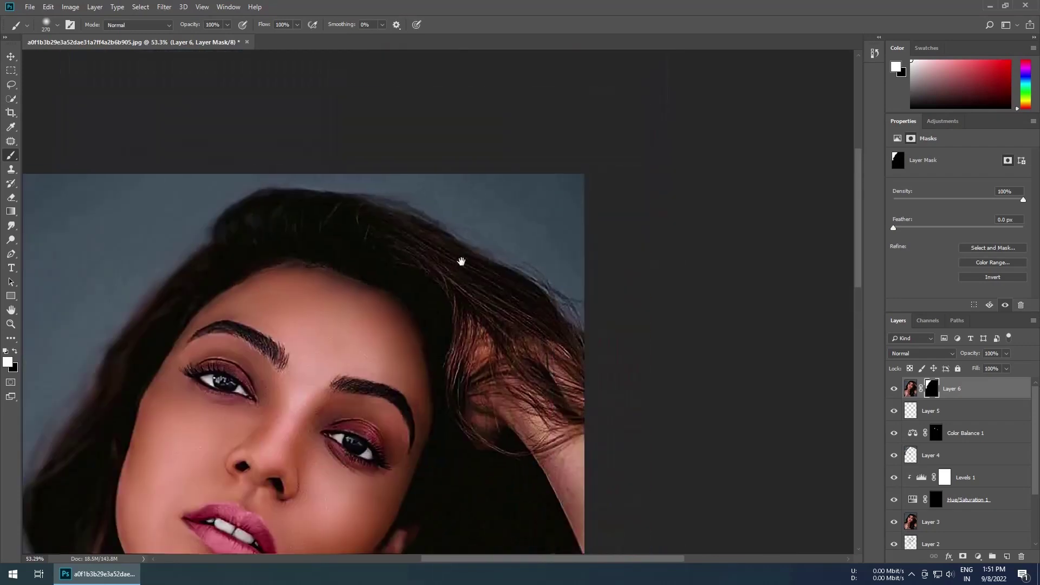
{"action": "scroll", "coordinate": [589, 193], "scroll_direction": "down", "scroll_amount": 3}
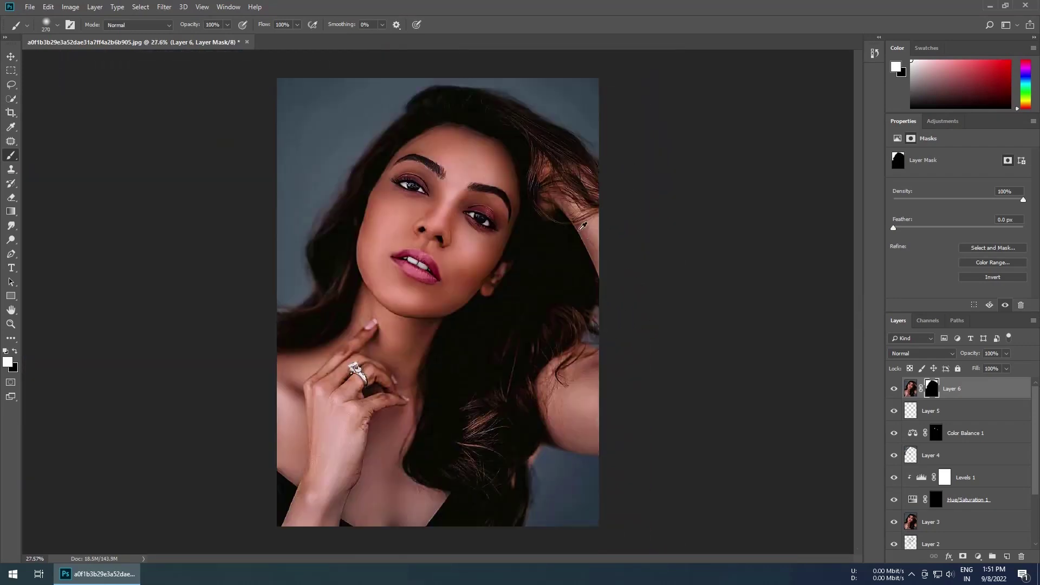
{"action": "scroll", "coordinate": [531, 433], "scroll_direction": "up", "scroll_amount": 3}
{"action": "left_click_drag", "start_coordinate": [602, 406], "coordinate": [529, 325]}
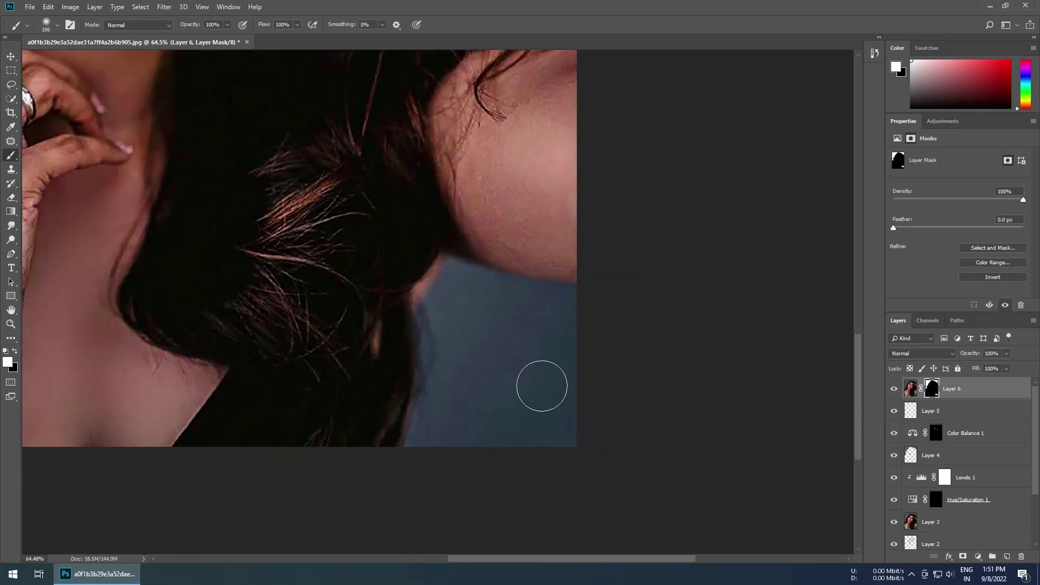
{"action": "scroll", "coordinate": [542, 386], "scroll_direction": "down", "scroll_amount": 3}
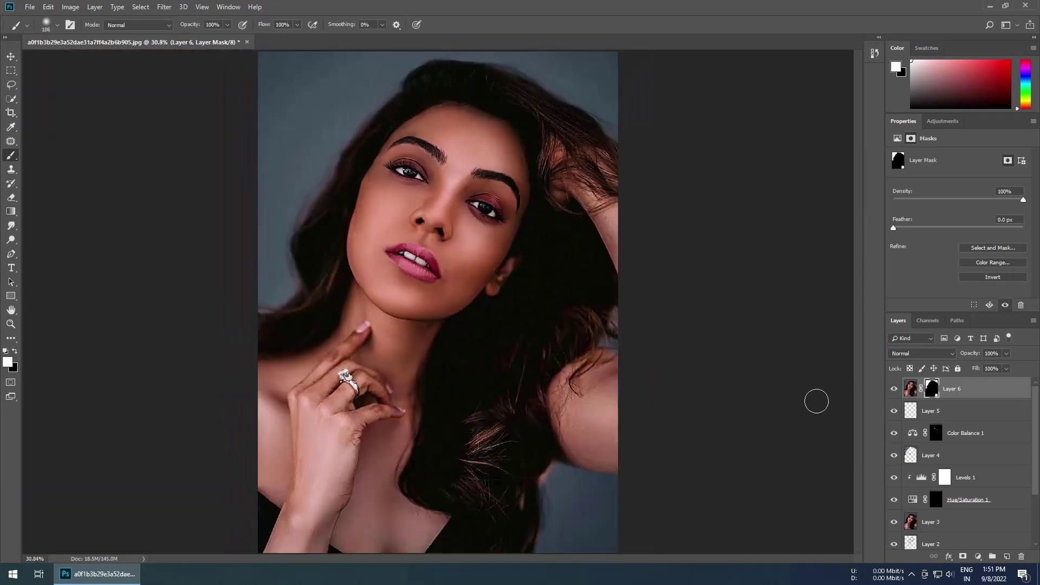
Add a Color Balance adjustment pushing midtones strongly toward blue and slightly toward cyan.
{"action": "left_click", "coordinate": [940, 122]}
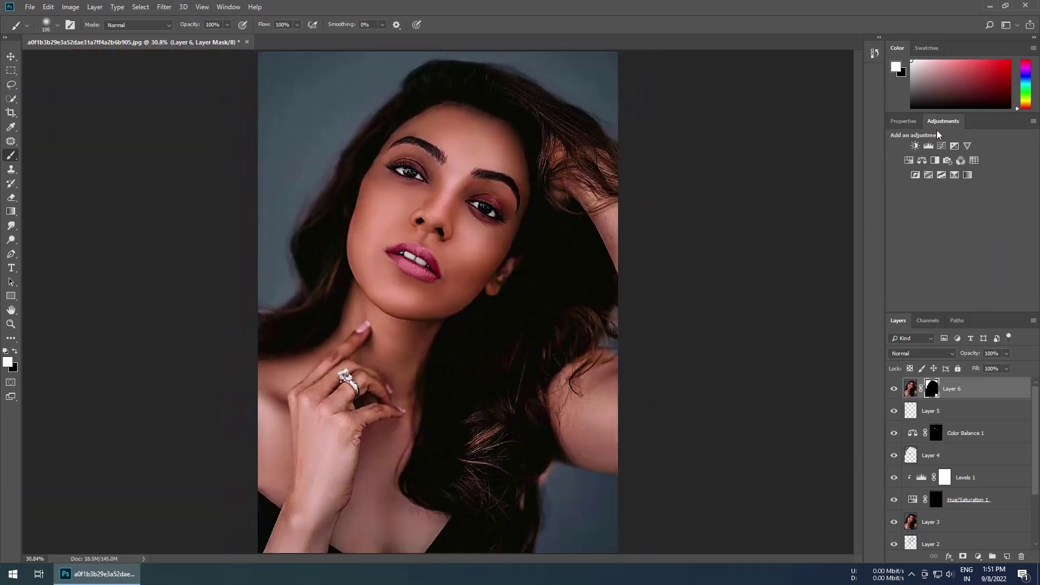
{"action": "left_click", "coordinate": [922, 161]}
{"action": "left_click_drag", "start_coordinate": [943, 219], "coordinate": [994, 227]}
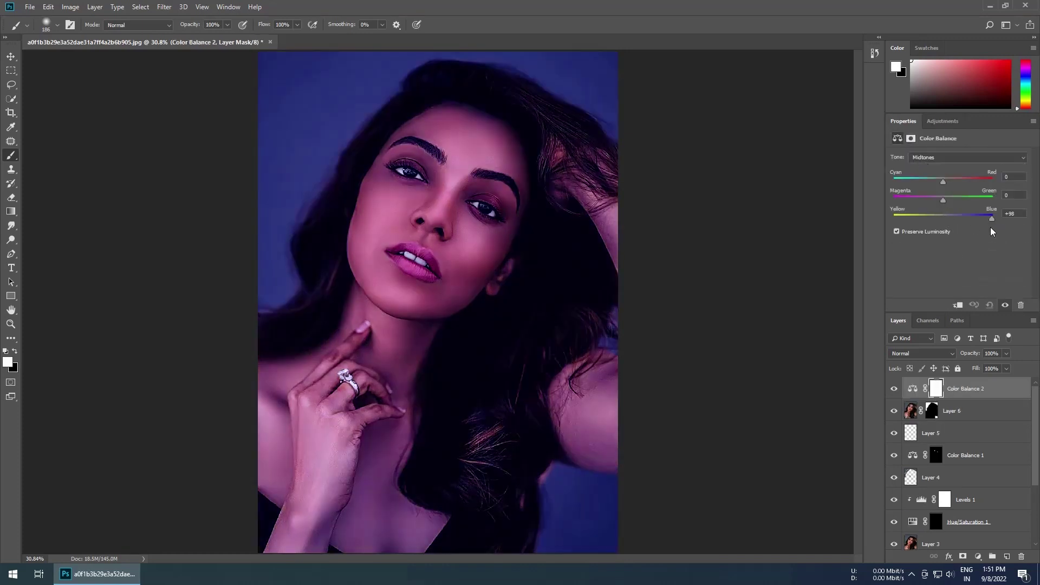
{"action": "left_click_drag", "start_coordinate": [943, 182], "coordinate": [933, 181]}
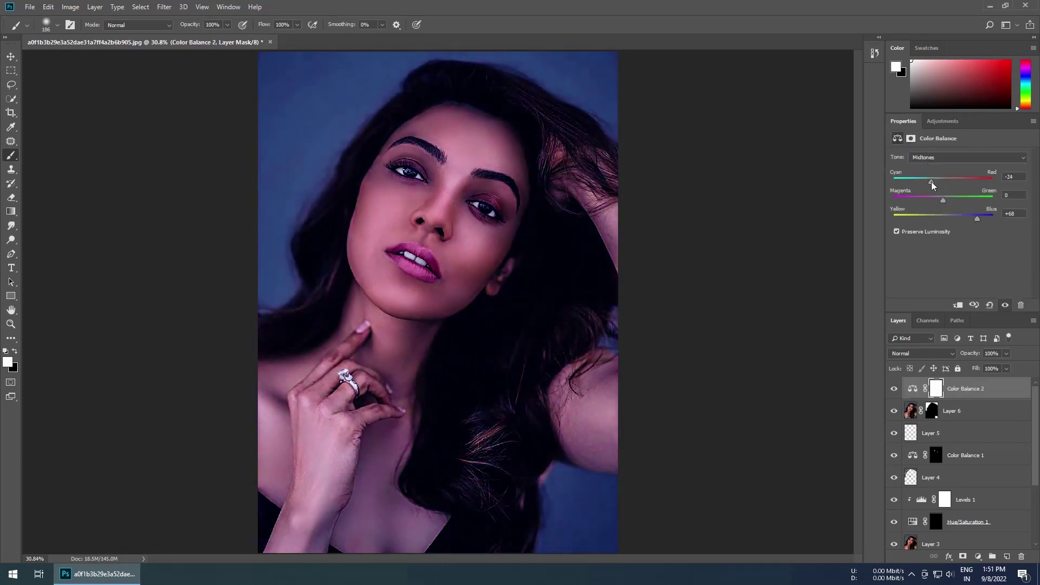
Invert the Color Balance mask and paint the blue tint onto the backdrop around the figure.
{"action": "key", "text": "ctrl+i"}
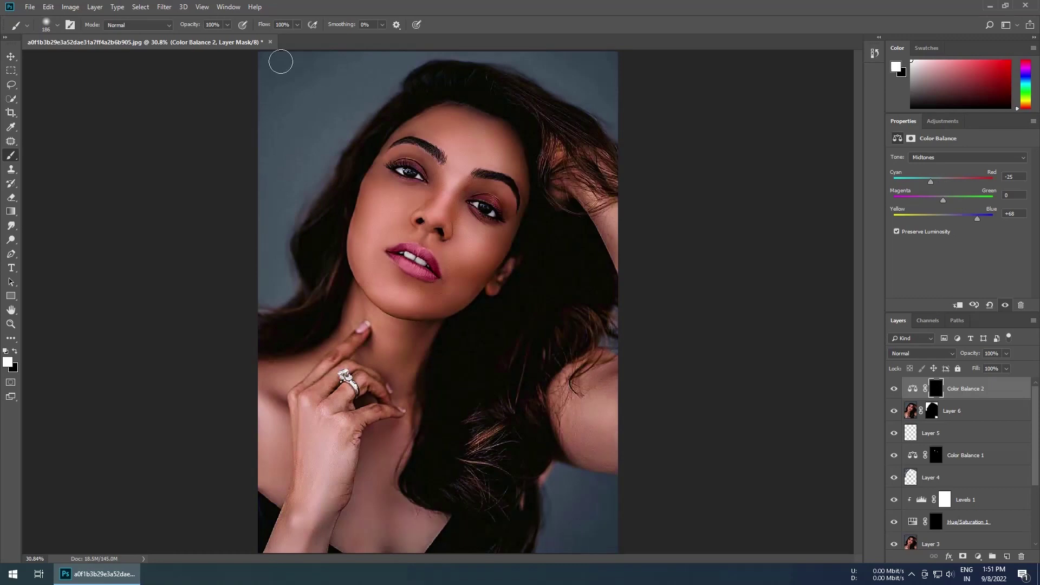
{"action": "left_click_drag", "start_coordinate": [290, 82], "coordinate": [272, 112]}
{"action": "scroll", "coordinate": [272, 162], "scroll_direction": "up", "scroll_amount": 2}
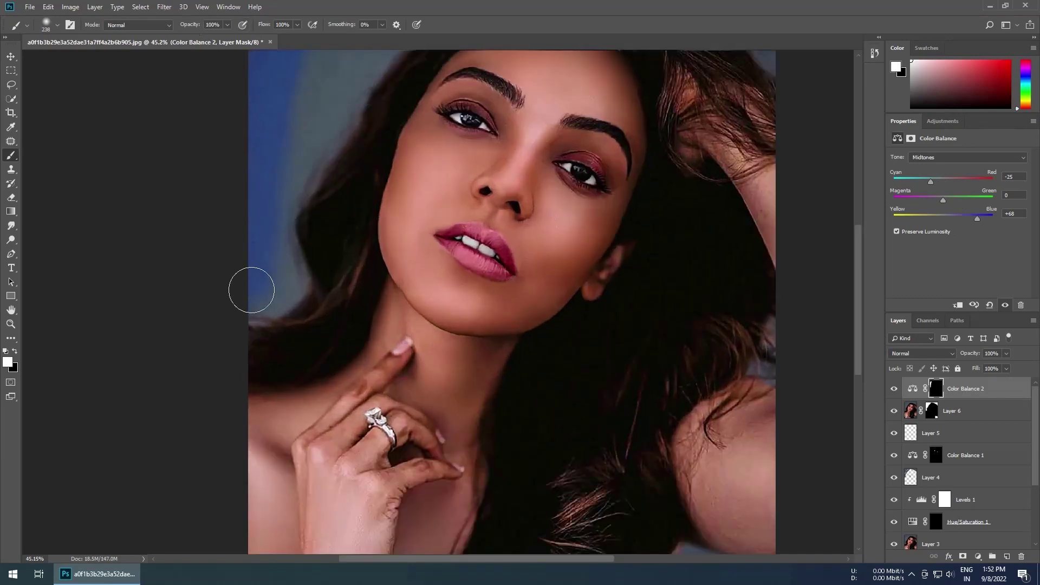
{"action": "left_click_drag", "start_coordinate": [253, 288], "coordinate": [271, 220]}
{"action": "scroll", "coordinate": [266, 271], "scroll_direction": "up", "scroll_amount": 3}
{"action": "mouse_move", "coordinate": [264, 341]}
{"action": "left_mouse_down"}
{"action": "mouse_move", "coordinate": [372, 193]}
{"action": "mouse_move", "coordinate": [348, 132]}
{"action": "mouse_move", "coordinate": [604, 155]}
{"action": "mouse_move", "coordinate": [716, 283]}
{"action": "left_mouse_up"}
{"action": "scroll", "coordinate": [600, 342], "scroll_direction": "down", "scroll_amount": 3}
{"action": "scroll", "coordinate": [599, 341], "scroll_direction": "right", "scroll_amount": 2}
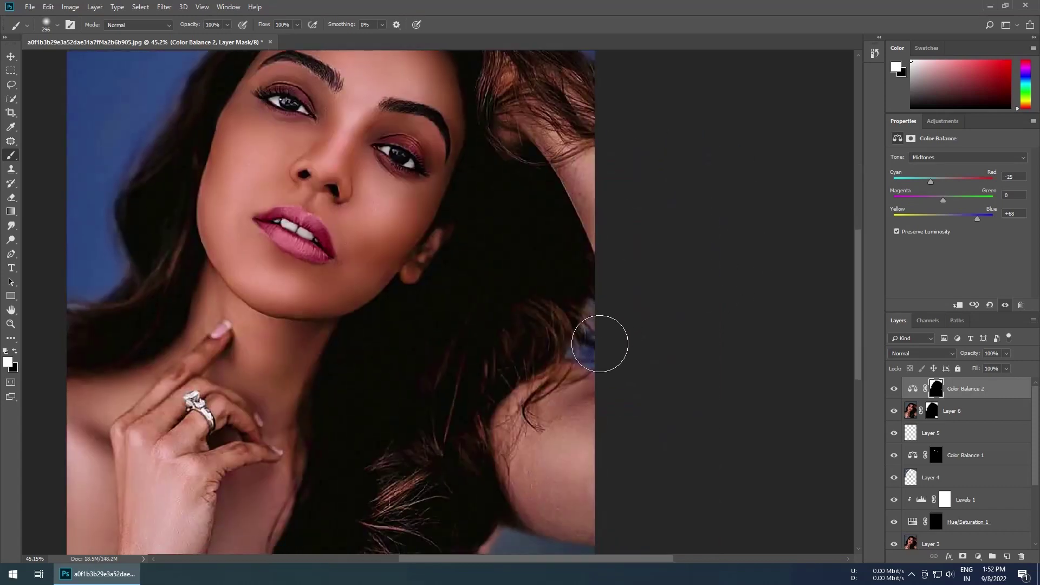
{"action": "scroll", "coordinate": [542, 309], "scroll_direction": "down", "scroll_amount": 6}
{"action": "left_click_drag", "start_coordinate": [488, 279], "coordinate": [498, 302]}
{"action": "key", "text": "ctrl+0"}
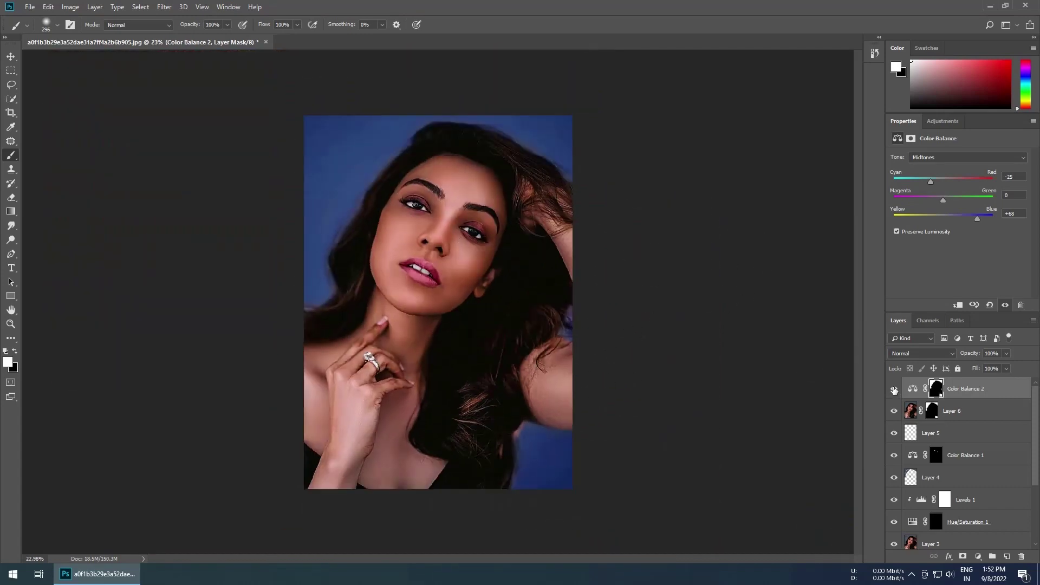
{"action": "scroll", "coordinate": [772, 373], "scroll_direction": "down", "scroll_amount": 2}
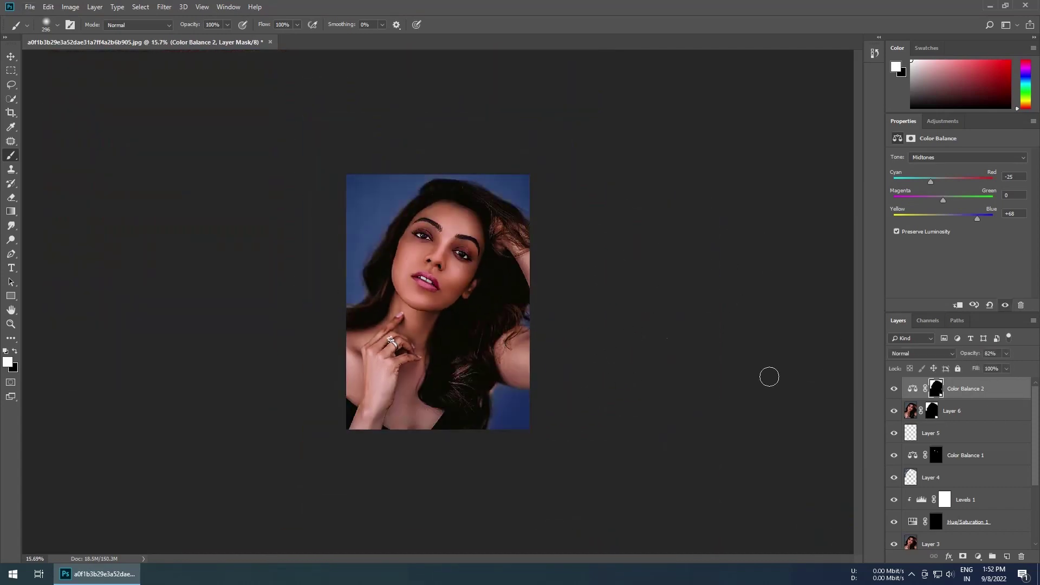
{"action": "scroll", "coordinate": [564, 486], "scroll_direction": "up", "scroll_amount": 2}
{"action": "scroll", "coordinate": [542, 467], "scroll_direction": "up", "scroll_amount": 5}
{"action": "scroll", "coordinate": [542, 467], "scroll_direction": "down", "scroll_amount": 6}
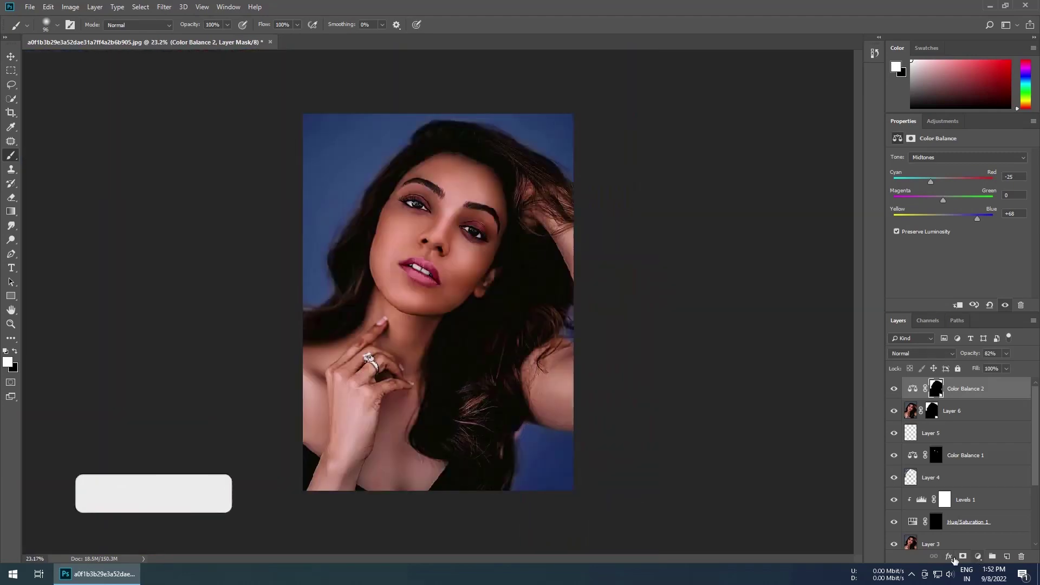
{"action": "scroll", "coordinate": [932, 520], "scroll_direction": "down", "scroll_amount": 3}
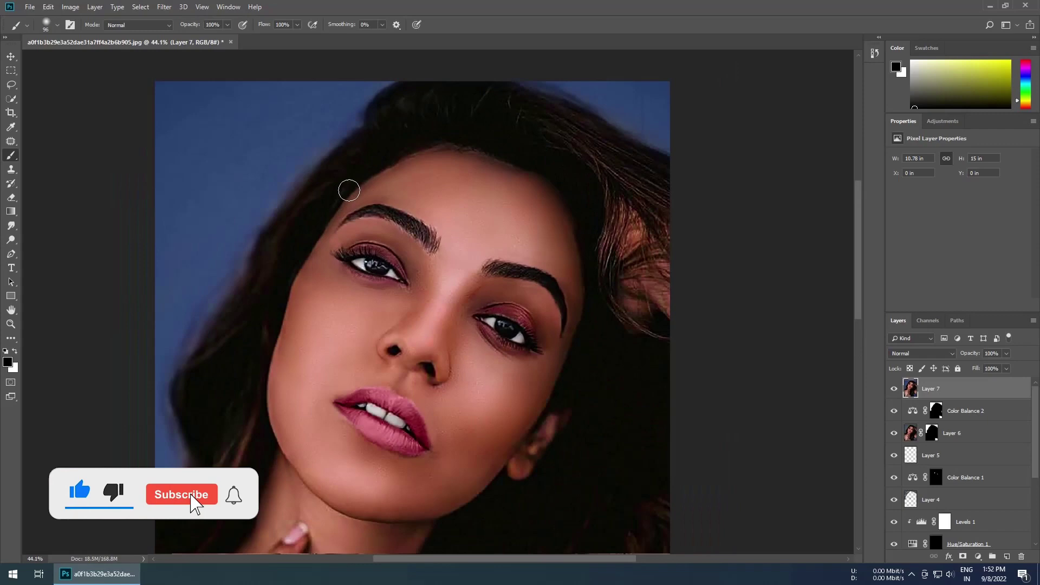
In Camera Raw, raise Blues luminance to +64 and set vignetting to -23.
{"action": "scroll", "coordinate": [349, 190], "scroll_direction": "down", "scroll_amount": 2}
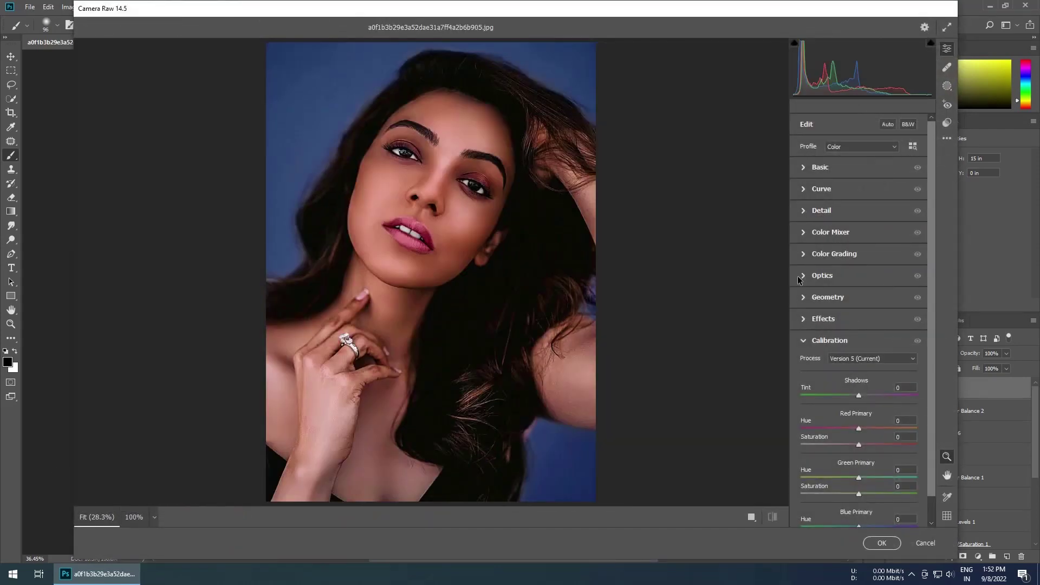
{"action": "left_click", "coordinate": [803, 240]}
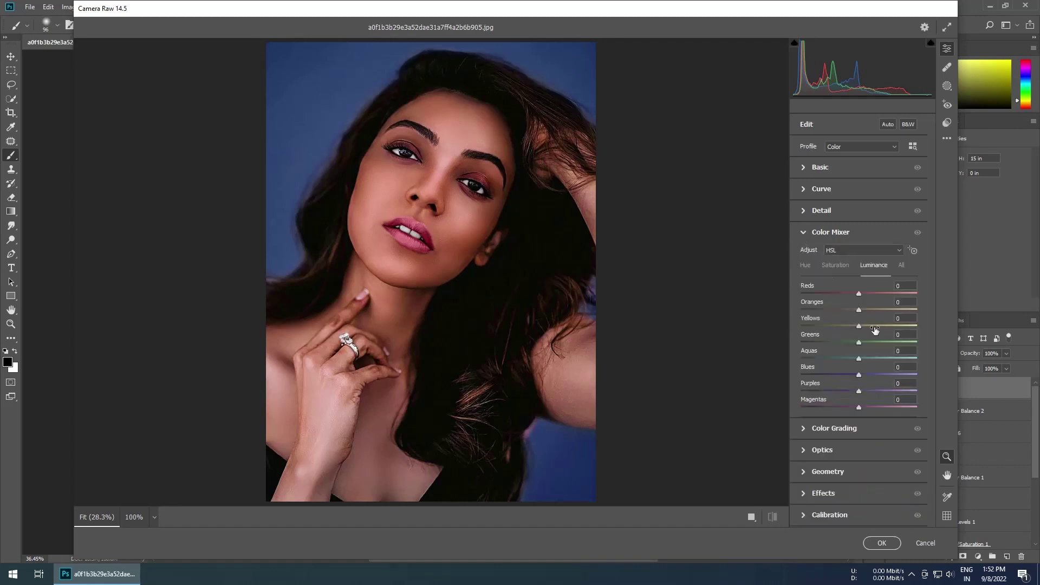
{"action": "left_click_drag", "start_coordinate": [858, 374], "coordinate": [897, 374]}
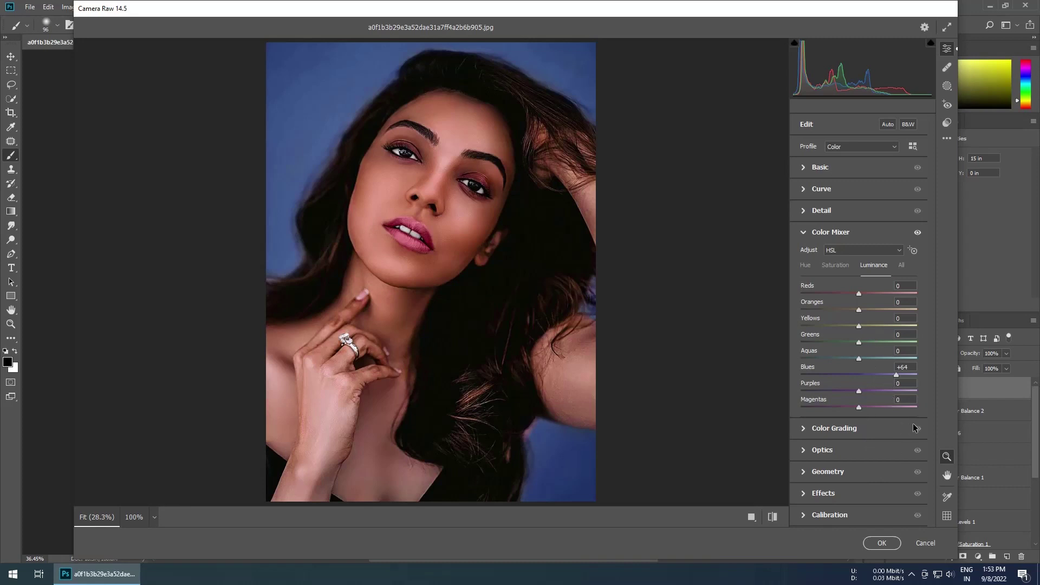
{"action": "left_click", "coordinate": [814, 516]}
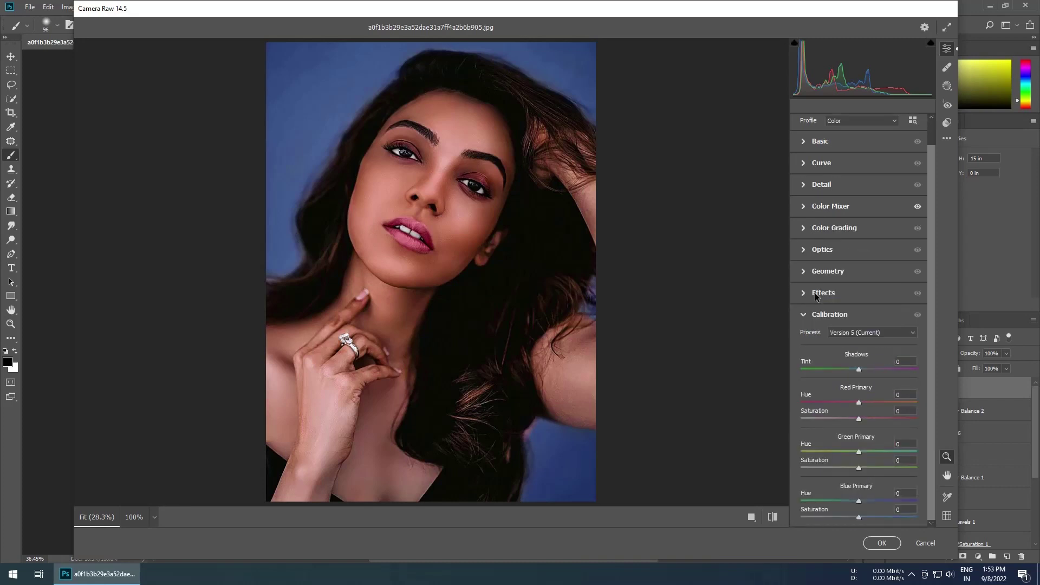
{"action": "left_click", "coordinate": [816, 296]}
{"action": "left_click_drag", "start_coordinate": [859, 366], "coordinate": [845, 366]}
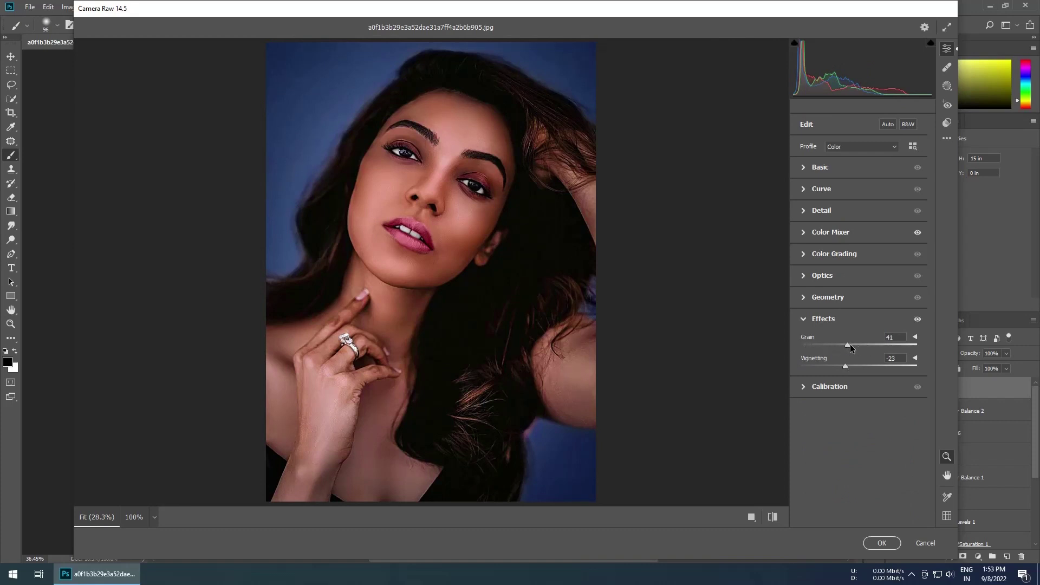
{"action": "left_click", "coordinate": [882, 543]}
Fit the whole image in view and compare against the unedited original.
{"action": "scroll", "coordinate": [430, 131], "scroll_direction": "up", "scroll_amount": 6}
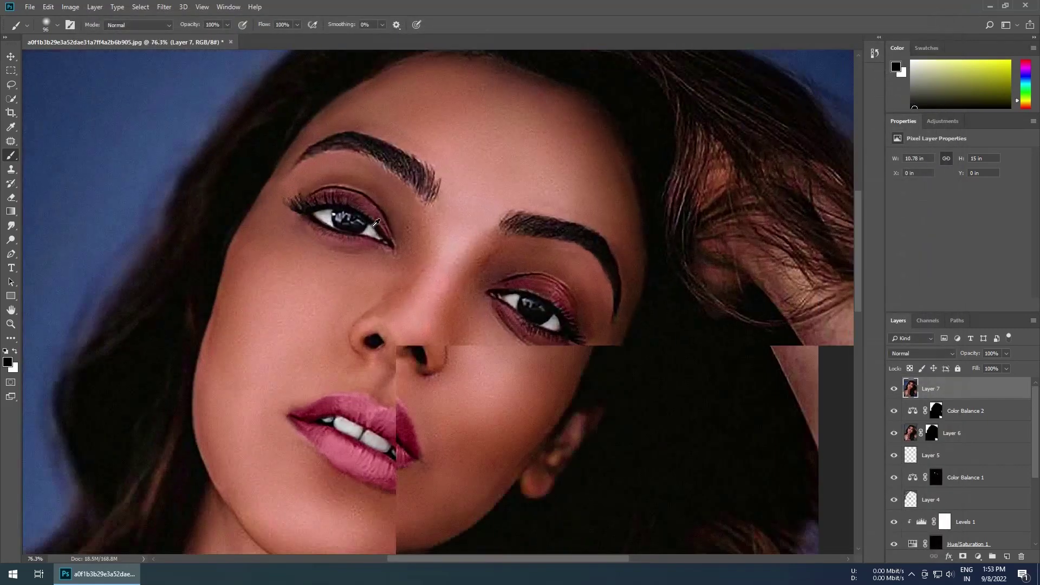
{"action": "key", "text": "ctrl+0"}
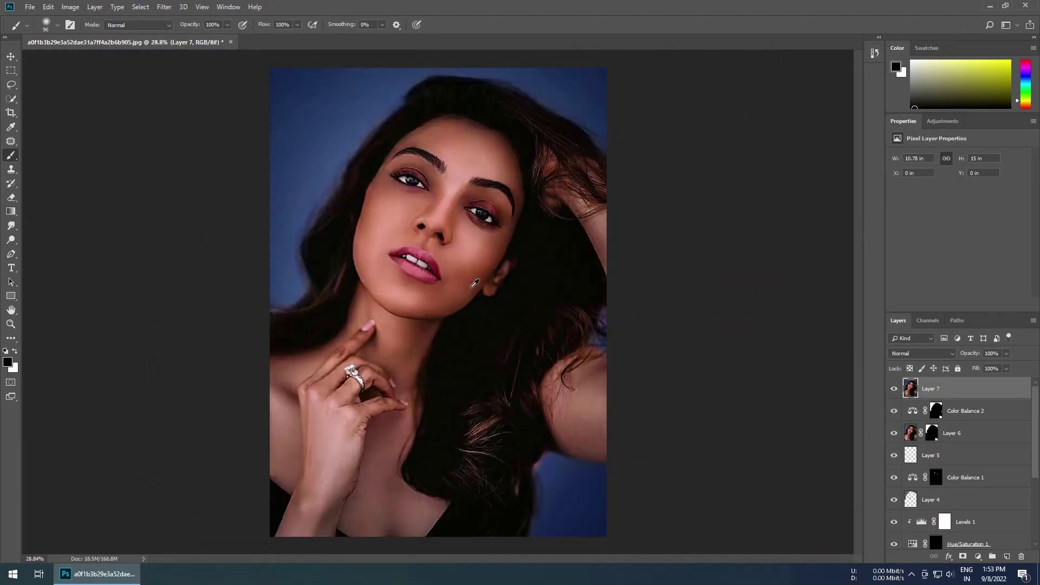
{"action": "scroll", "coordinate": [916, 478], "scroll_direction": "down", "scroll_amount": 3}
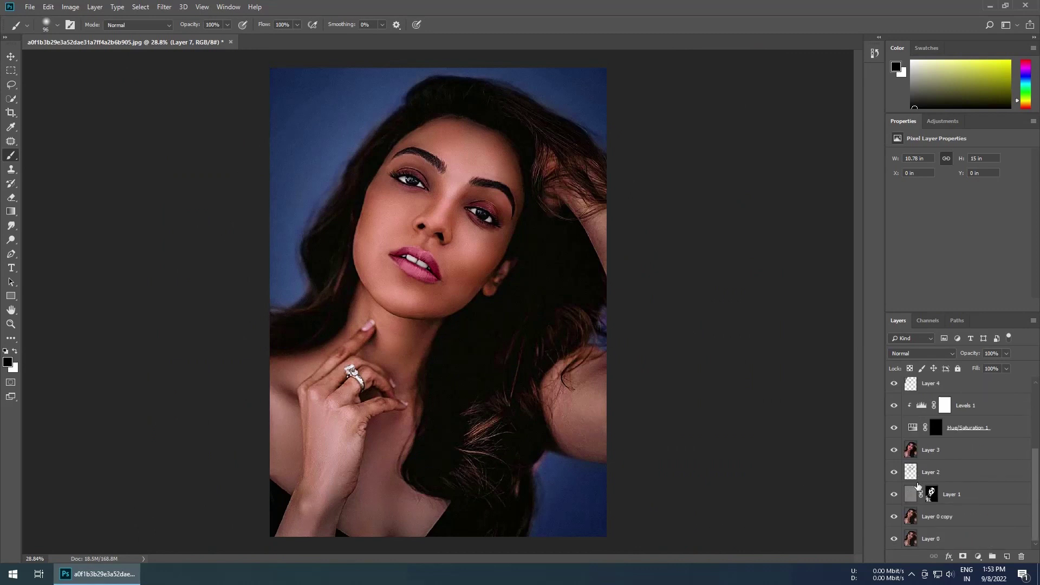
{"action": "left_click", "coordinate": [894, 542], "text": "alt"}
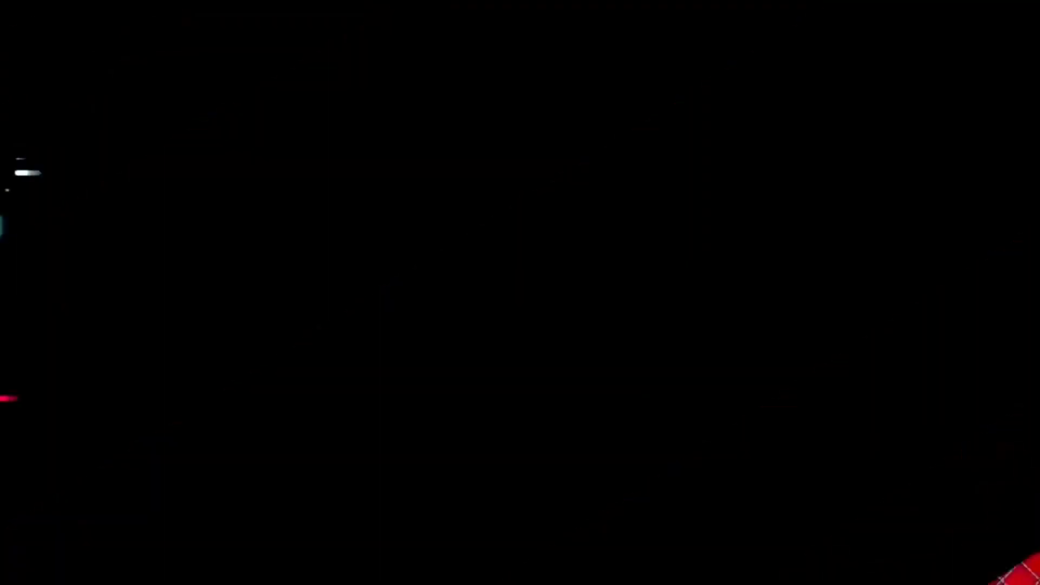